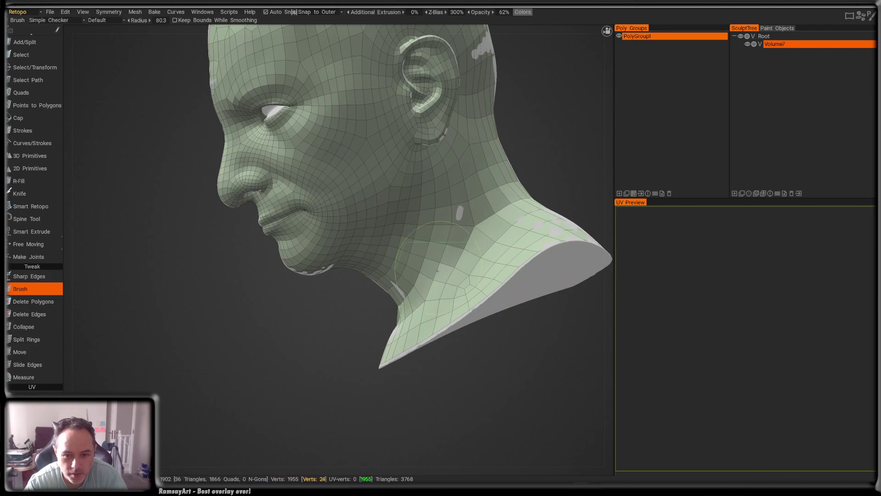
Inspect the retopology mesh around the neck, ear and crown of the head.
{"action": "left_click_drag", "start_coordinate": [432, 270], "coordinate": [457, 170], "text": "alt"}
{"action": "left_click_drag", "start_coordinate": [454, 239], "coordinate": [496, 223], "text": "alt"}
{"action": "left_click_drag", "start_coordinate": [511, 193], "coordinate": [495, 274], "text": "alt"}
{"action": "mouse_move", "coordinate": [363, 176]}
{"action": "left_mouse_down", "text": "alt"}
{"action": "mouse_move", "coordinate": [401, 189]}
{"action": "mouse_move", "coordinate": [362, 181]}
{"action": "left_mouse_up", "text": "alt"}
{"action": "left_click_drag", "start_coordinate": [329, 153], "coordinate": [359, 189], "text": "alt"}
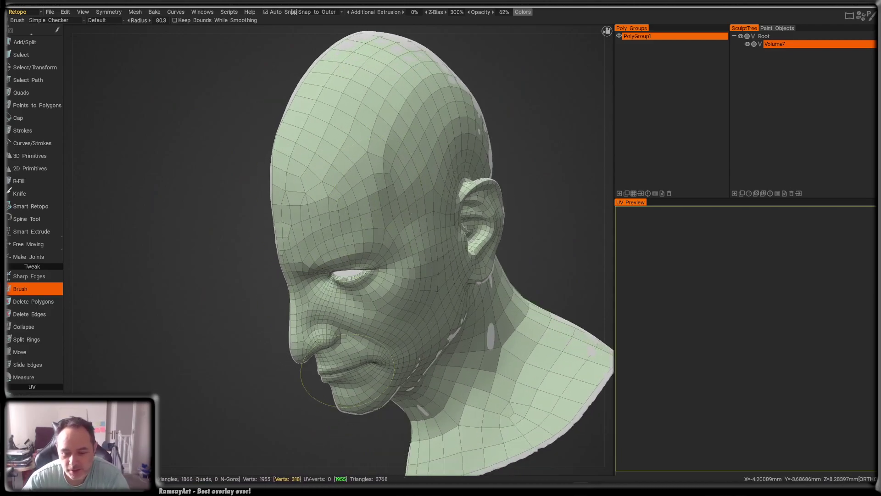
{"action": "left_click", "coordinate": [394, 479]}
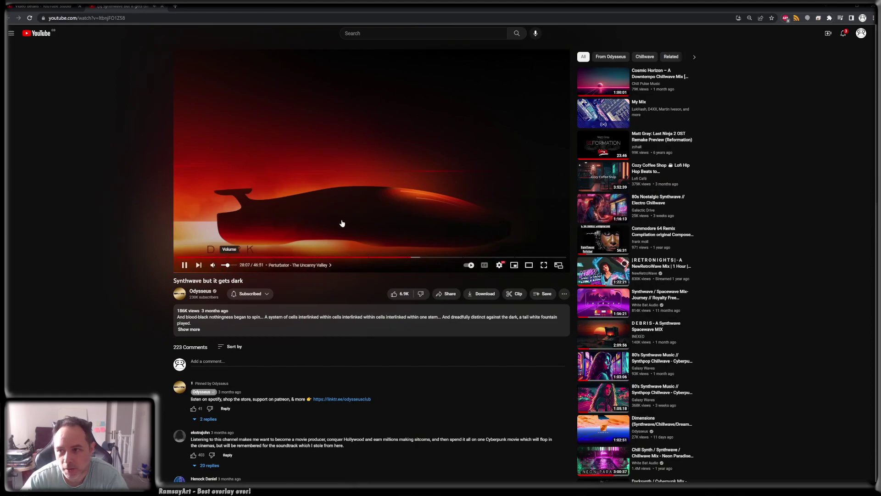
{"action": "left_click", "coordinate": [843, 6]}
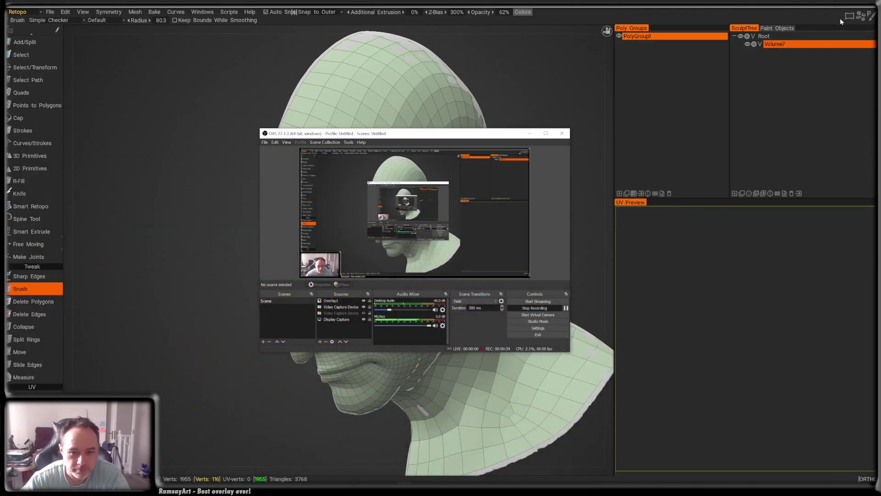
{"action": "left_click", "coordinate": [531, 133]}
Export the half-head retopology mesh as an OBJ, overwriting the existing Ret2 file in the Columbo folder.
{"action": "left_click_drag", "start_coordinate": [542, 182], "coordinate": [545, 202]}
{"action": "middle_click_drag", "start_coordinate": [542, 229], "coordinate": [529, 212]}
{"action": "mouse_move", "coordinate": [529, 214]}
{"action": "left_mouse_down"}
{"action": "mouse_move", "coordinate": [504, 233]}
{"action": "mouse_move", "coordinate": [525, 209]}
{"action": "left_mouse_up"}
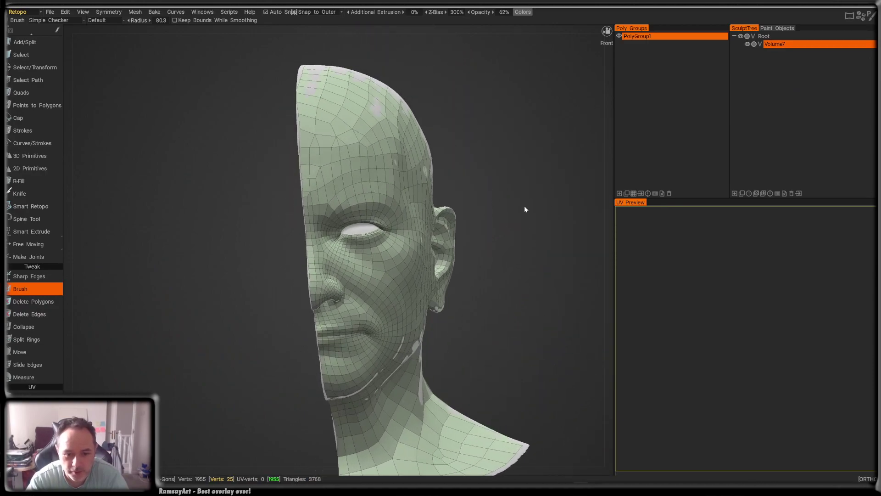
{"action": "left_click", "coordinate": [50, 12]}
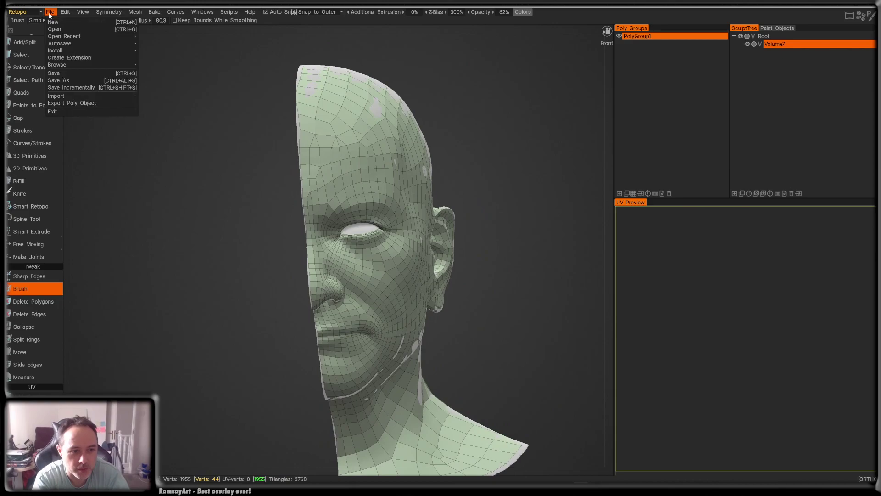
{"action": "left_click", "coordinate": [71, 103]}
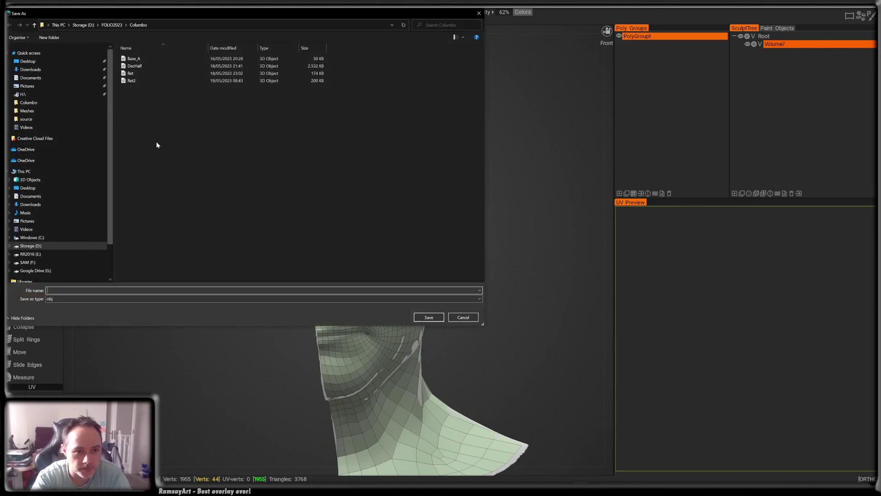
{"action": "double_click", "coordinate": [211, 81]}
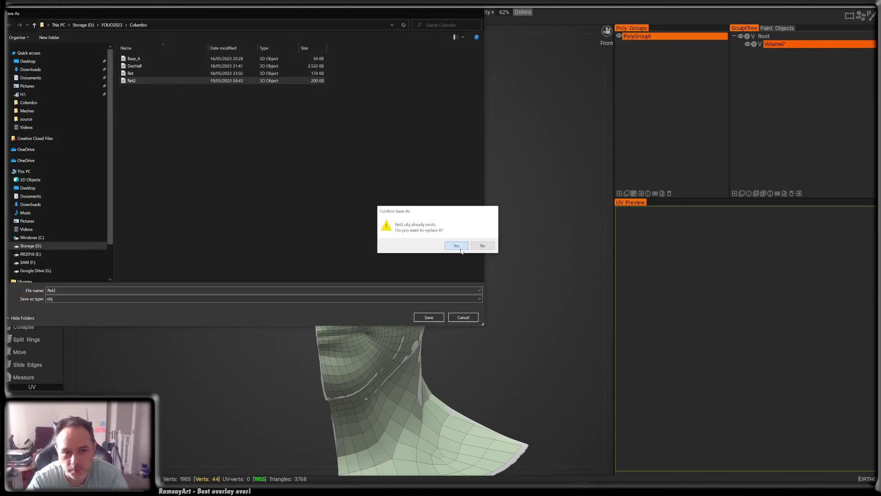
{"action": "left_click", "coordinate": [456, 245]}
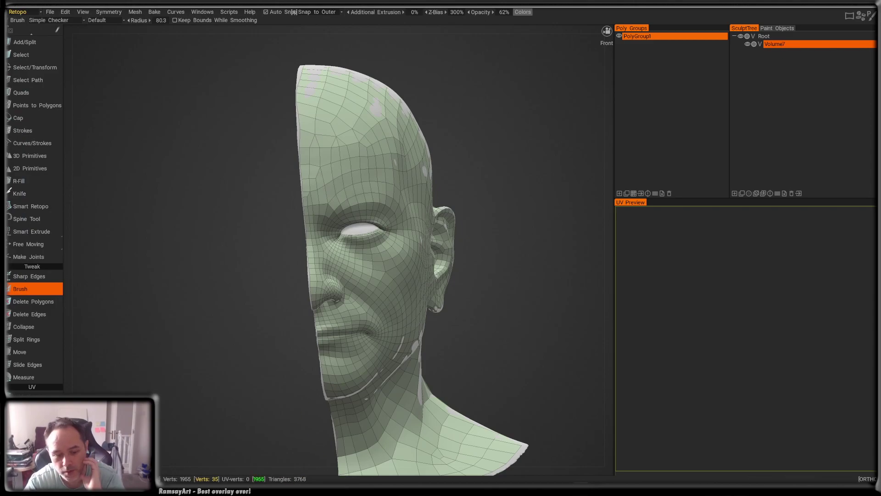
Switch to ZBrush, duplicate the C9 head subtool and select the copy.
{"action": "key", "text": "alt+Tab"}
{"action": "key", "text": "f"}
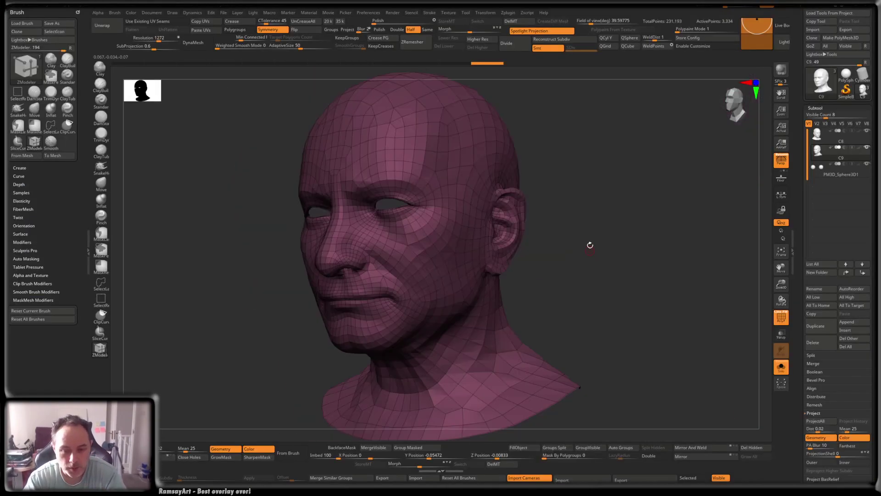
{"action": "left_click_drag", "start_coordinate": [608, 233], "coordinate": [635, 249], "text": "shift"}
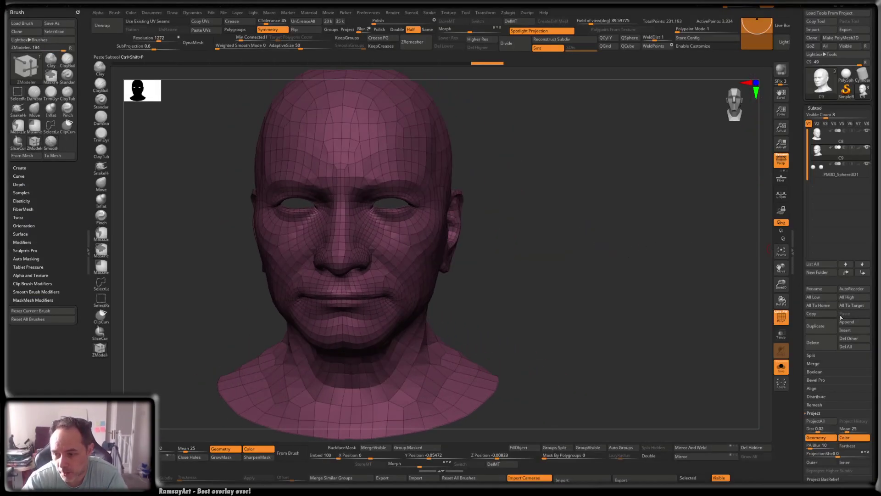
{"action": "left_click", "coordinate": [846, 323]}
{"action": "left_click", "coordinate": [814, 324]}
{"action": "left_click", "coordinate": [820, 168]}
{"action": "left_click_drag", "start_coordinate": [649, 221], "coordinate": [711, 227], "text": "alt"}
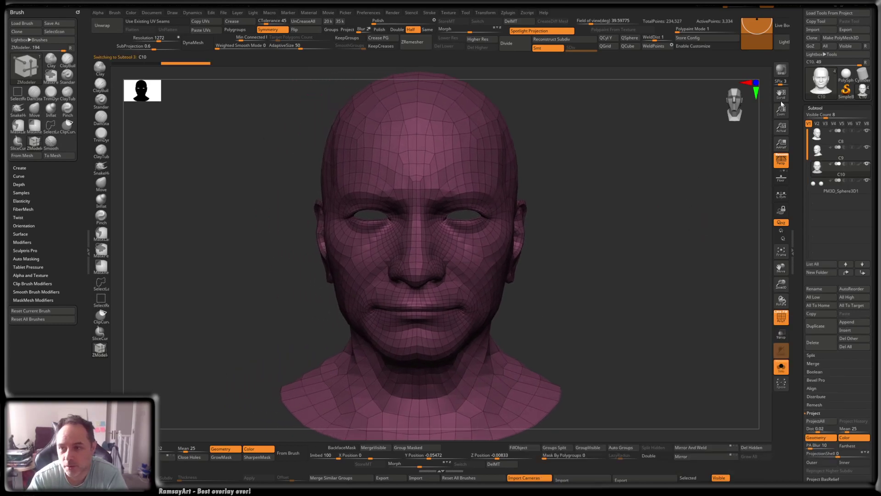
Import the Ret2 mesh from the Columbo folder in place of the duplicated subtool.
{"action": "left_click", "coordinate": [821, 30]}
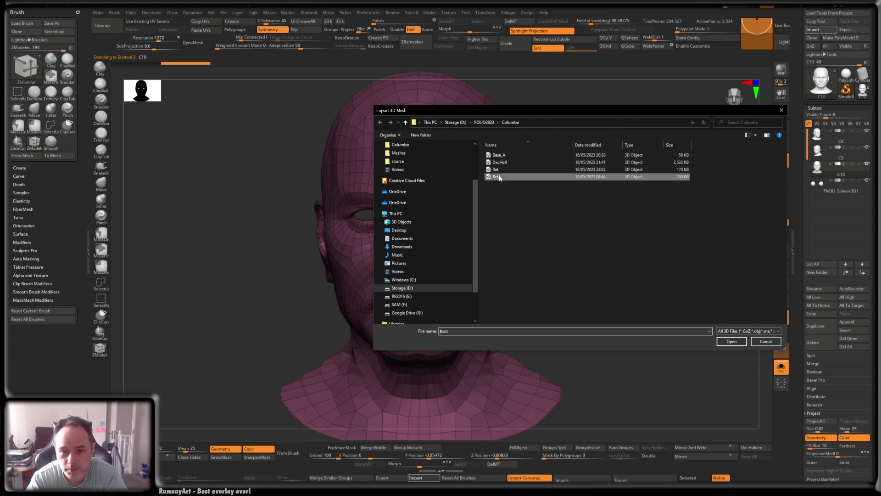
{"action": "double_click", "coordinate": [497, 176]}
{"action": "left_click_drag", "start_coordinate": [546, 219], "coordinate": [604, 222]}
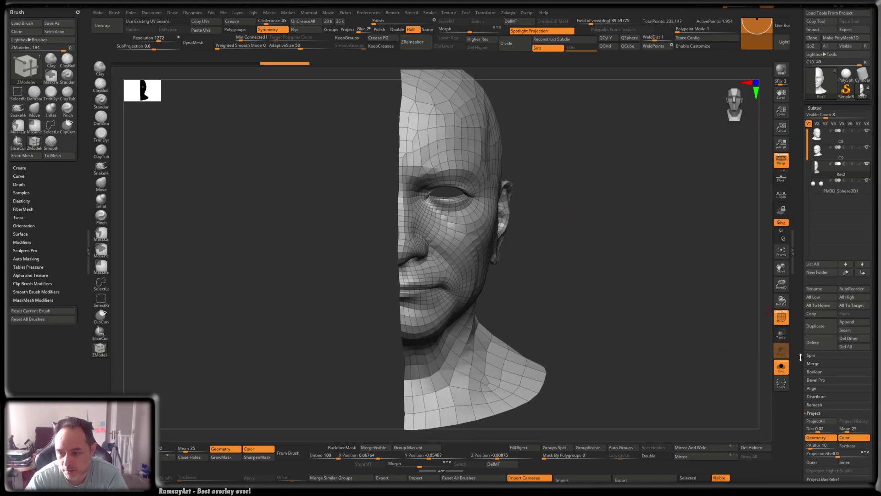
Mask the half head by its border feature, leaving the open edge along the centre line unmasked.
{"action": "scroll", "coordinate": [801, 357], "scroll_direction": "down", "scroll_amount": 5}
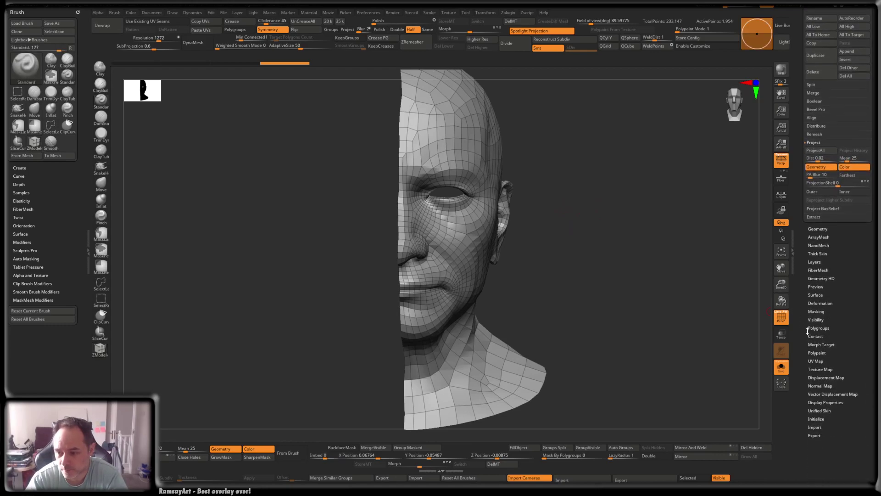
{"action": "left_click", "coordinate": [817, 312]}
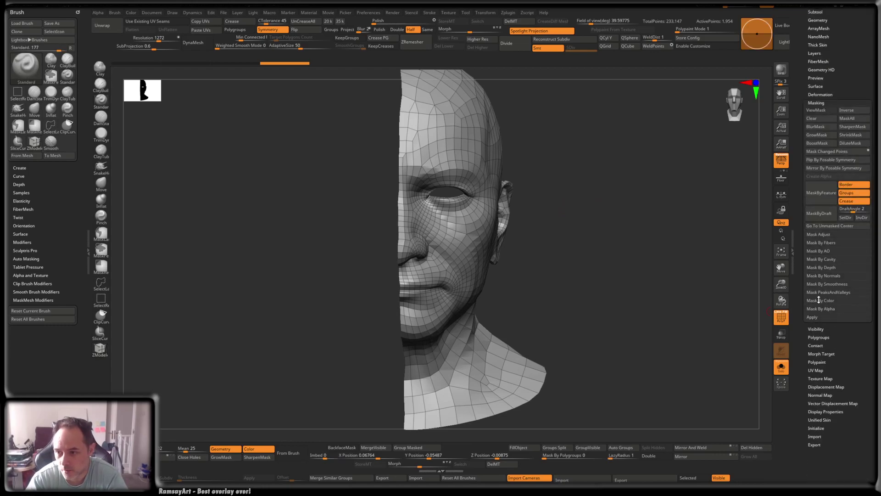
{"action": "left_click", "coordinate": [824, 199]}
{"action": "mouse_move", "coordinate": [586, 338]}
{"action": "left_mouse_down"}
{"action": "mouse_move", "coordinate": [551, 257]}
{"action": "mouse_move", "coordinate": [570, 260]}
{"action": "left_mouse_up"}
{"action": "left_click_drag", "start_coordinate": [452, 392], "coordinate": [463, 389]}
{"action": "left_click_drag", "start_coordinate": [404, 393], "coordinate": [569, 278], "text": "ctrl"}
{"action": "mouse_move", "coordinate": [537, 325]}
{"action": "left_mouse_down"}
{"action": "mouse_move", "coordinate": [472, 320]}
{"action": "mouse_move", "coordinate": [448, 330]}
{"action": "mouse_move", "coordinate": [551, 298]}
{"action": "mouse_move", "coordinate": [511, 271]}
{"action": "mouse_move", "coordinate": [534, 328]}
{"action": "left_mouse_up"}
{"action": "key", "text": "w"}
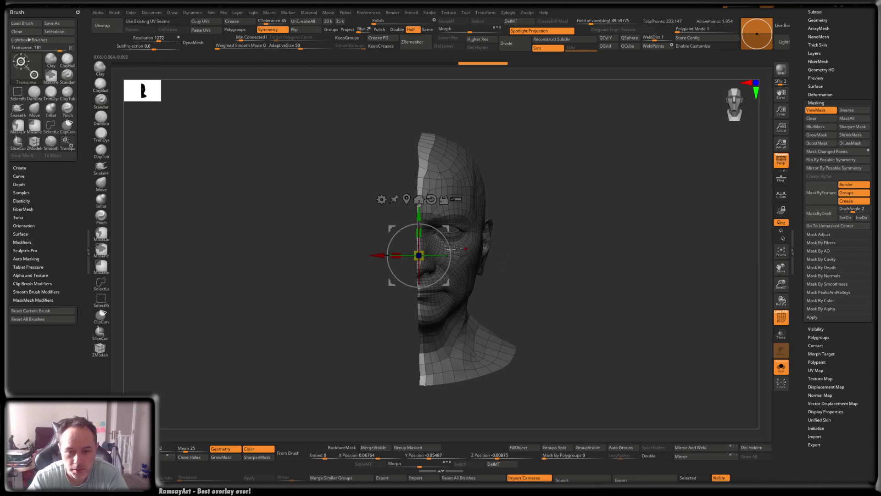
{"action": "left_click_drag", "start_coordinate": [387, 256], "coordinate": [364, 257]}
{"action": "key", "text": "ctrl+z"}
Centre the transform gizmo on the unmasked centre-line points and turn off perspective.
{"action": "mouse_move", "coordinate": [484, 395]}
{"action": "left_mouse_down", "text": "alt"}
{"action": "mouse_move", "coordinate": [477, 298]}
{"action": "mouse_move", "coordinate": [472, 312]}
{"action": "left_mouse_up", "text": "alt"}
{"action": "mouse_move", "coordinate": [419, 301]}
{"action": "left_mouse_down", "text": "ctrl"}
{"action": "mouse_move", "coordinate": [417, 261]}
{"action": "mouse_move", "coordinate": [441, 310]}
{"action": "left_mouse_up", "text": "ctrl"}
{"action": "left_click_drag", "start_coordinate": [433, 216], "coordinate": [394, 275]}
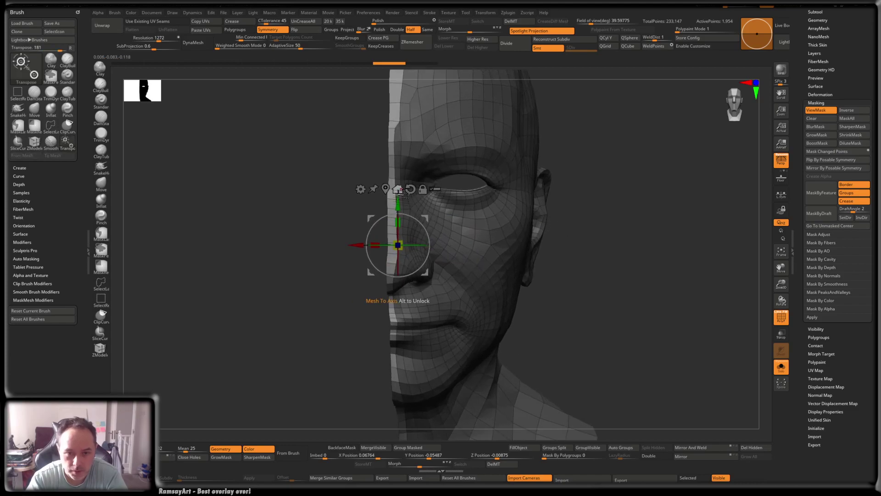
{"action": "left_click", "coordinate": [385, 188]}
{"action": "right_click_drag", "start_coordinate": [407, 204], "coordinate": [436, 250], "text": "alt"}
{"action": "key", "text": "p"}
{"action": "left_click_drag", "start_coordinate": [387, 286], "coordinate": [403, 286]}
{"action": "key", "text": "ctrl+z"}
Mask the eyelid border too and flatten the unmasked centre-line edge by scaling it along X.
{"action": "key", "text": "q"}
{"action": "mouse_move", "coordinate": [633, 157]}
{"action": "left_mouse_down", "text": "ctrl"}
{"action": "mouse_move", "coordinate": [518, 234]}
{"action": "mouse_move", "coordinate": [456, 253]}
{"action": "left_mouse_up", "text": "ctrl"}
{"action": "key", "text": "w"}
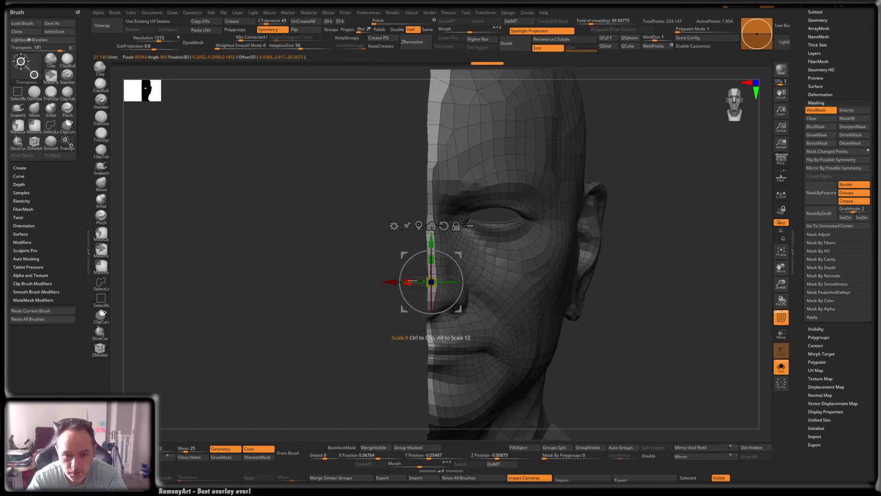
{"action": "left_click_drag", "start_coordinate": [442, 277], "coordinate": [573, 274]}
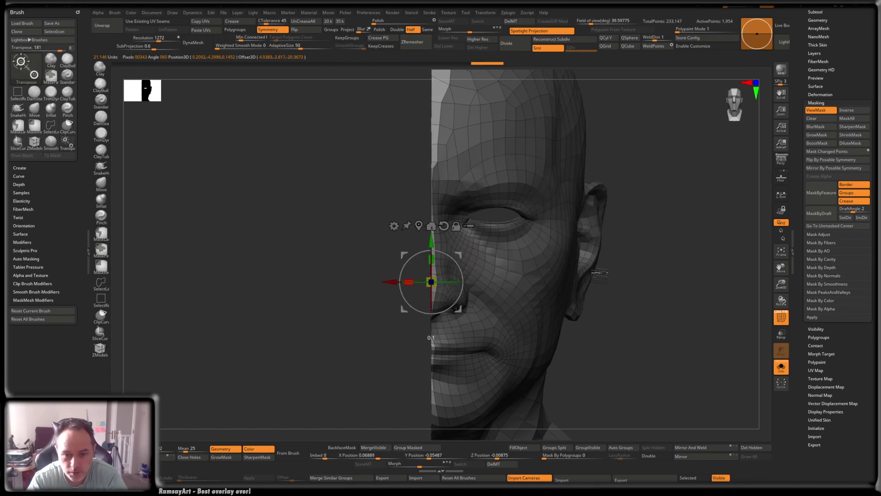
Move the flattened centre-line edge along X to line up with the midline of the full head.
{"action": "left_click_drag", "start_coordinate": [385, 287], "coordinate": [411, 275]}
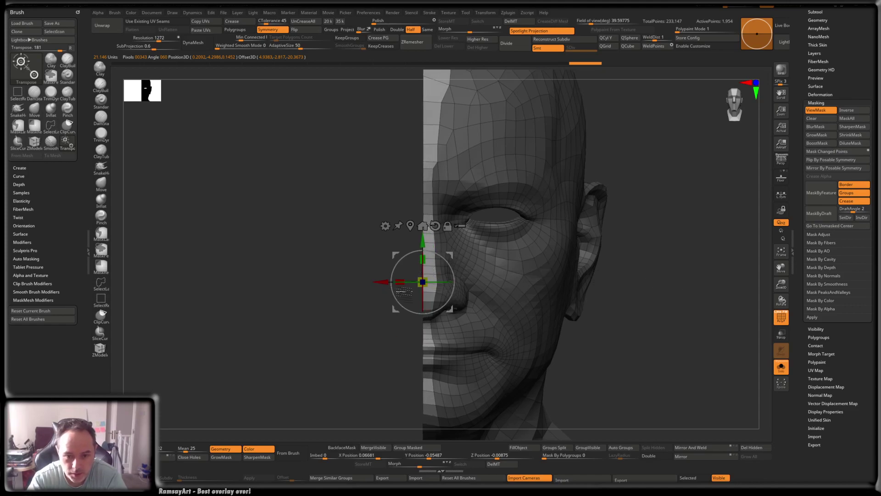
{"action": "left_click_drag", "start_coordinate": [389, 281], "coordinate": [392, 282]}
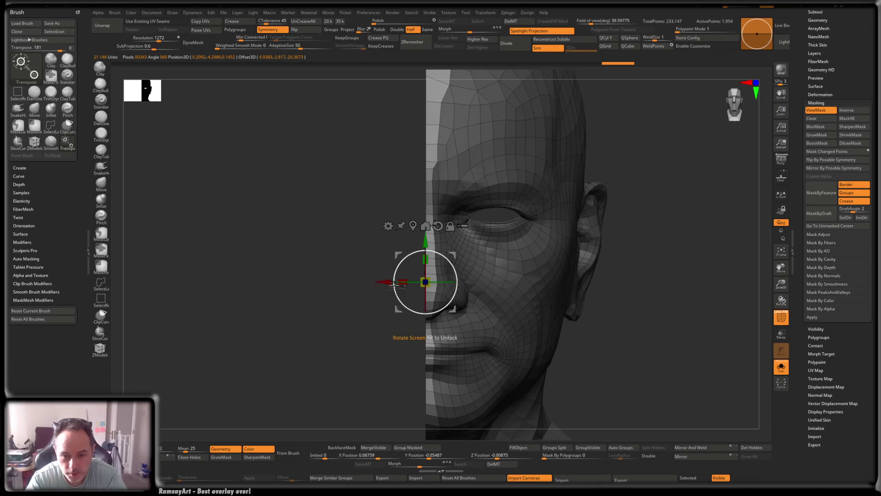
{"action": "key", "text": "alt+s"}
{"action": "right_click_drag", "start_coordinate": [437, 283], "coordinate": [436, 316], "text": "ctrl"}
{"action": "mouse_move", "coordinate": [379, 289]}
{"action": "left_mouse_down"}
{"action": "mouse_move", "coordinate": [398, 288]}
{"action": "mouse_move", "coordinate": [381, 288]}
{"action": "left_mouse_up"}
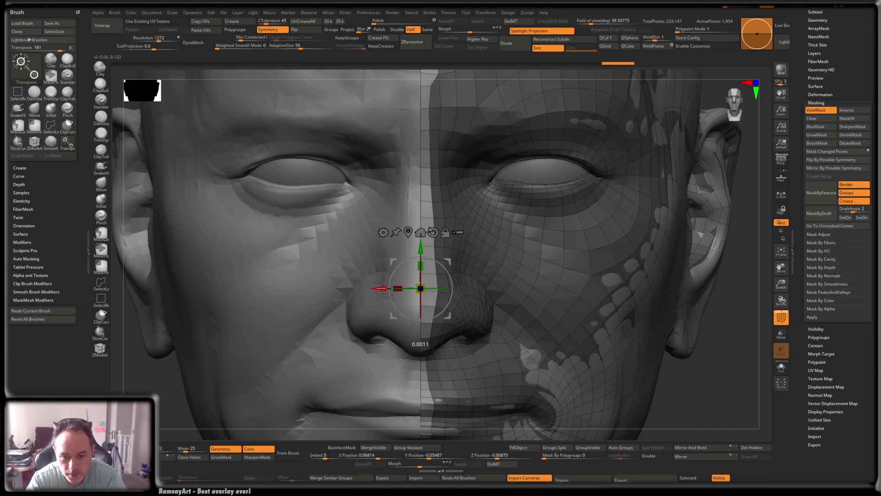
Try Mirror And Weld on the unmasked half head, and undo both the weld and the mask clearing.
{"action": "key", "text": "alt+s"}
{"action": "right_click_drag", "start_coordinate": [495, 248], "coordinate": [502, 206], "text": "ctrl"}
{"action": "key", "text": "q"}
{"action": "left_click_drag", "start_coordinate": [597, 146], "coordinate": [605, 153], "text": "ctrl"}
{"action": "mouse_move", "coordinate": [605, 153]}
{"action": "right_mouse_down"}
{"action": "mouse_move", "coordinate": [451, 179]}
{"action": "mouse_move", "coordinate": [459, 252]}
{"action": "mouse_move", "coordinate": [464, 222]}
{"action": "mouse_move", "coordinate": [489, 252]}
{"action": "right_mouse_up"}
{"action": "key", "text": "shift"}
{"action": "left_click", "coordinate": [707, 448]}
{"action": "key", "text": "ctrl+z"}
{"action": "right_click_drag", "start_coordinate": [678, 345], "coordinate": [711, 346], "text": "ctrl"}
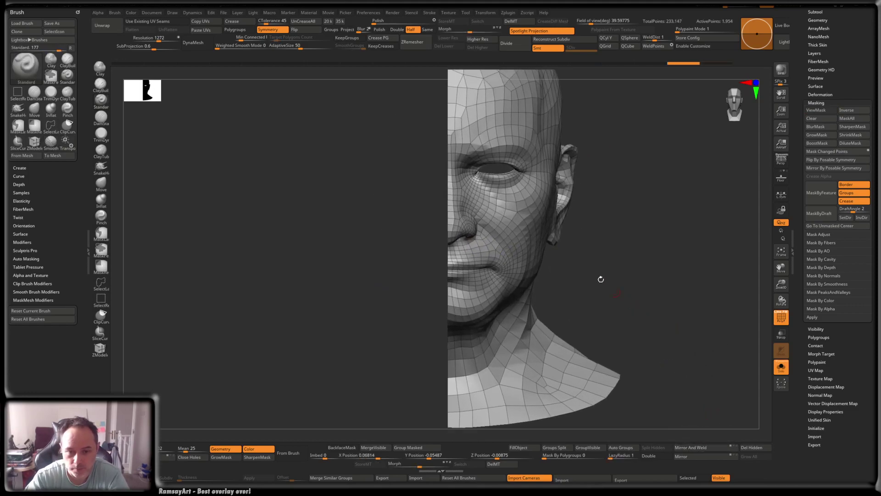
{"action": "key", "text": "ctrl+z"}
Nudge the centre-line edge slightly along X and clear the mask.
{"action": "key", "text": "w"}
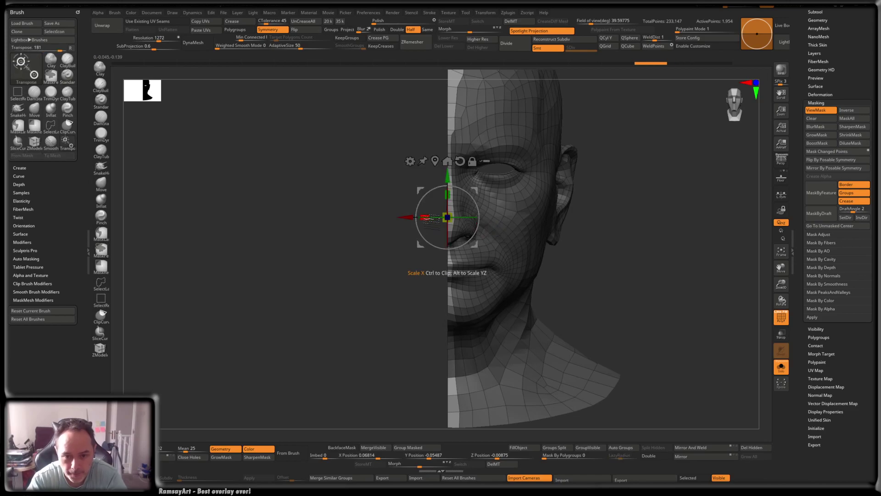
{"action": "left_click_drag", "start_coordinate": [412, 217], "coordinate": [412, 217]}
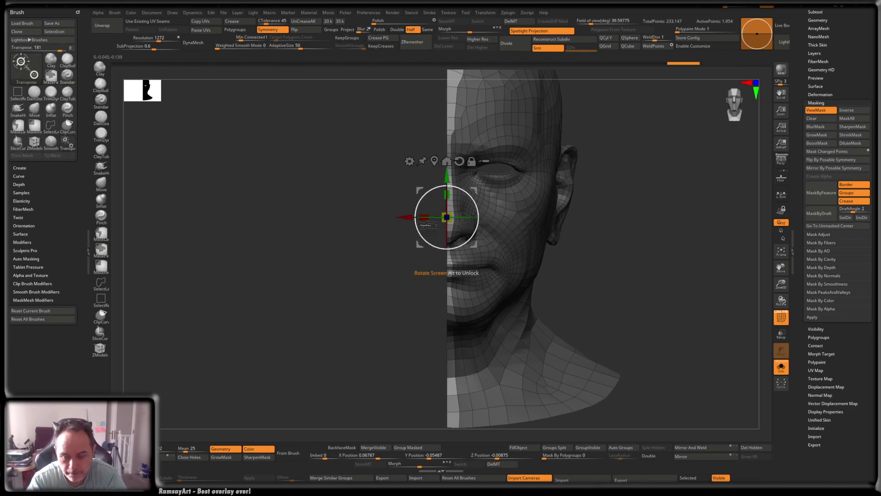
{"action": "key", "text": "q"}
{"action": "left_click_drag", "start_coordinate": [707, 410], "coordinate": [707, 390], "text": "ctrl"}
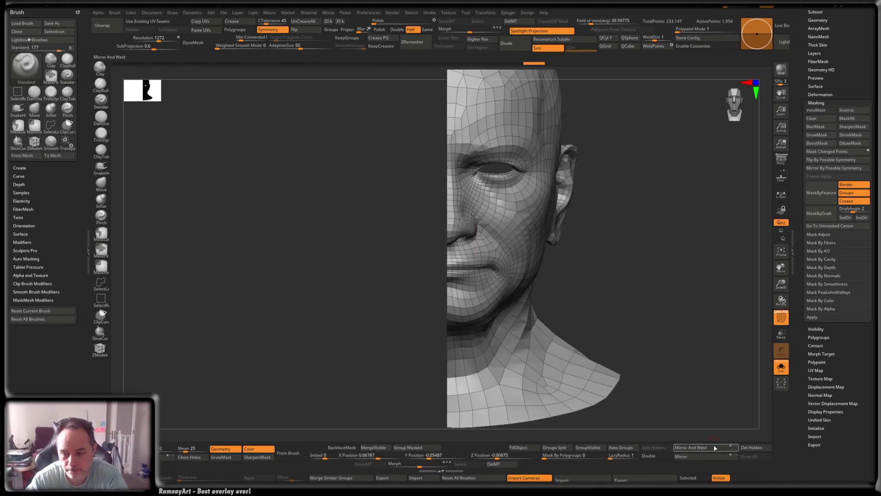
Mirror the half head to the opposite side, and Mirror And Weld it into a full head.
{"action": "left_click", "coordinate": [719, 449]}
{"action": "left_click", "coordinate": [715, 456]}
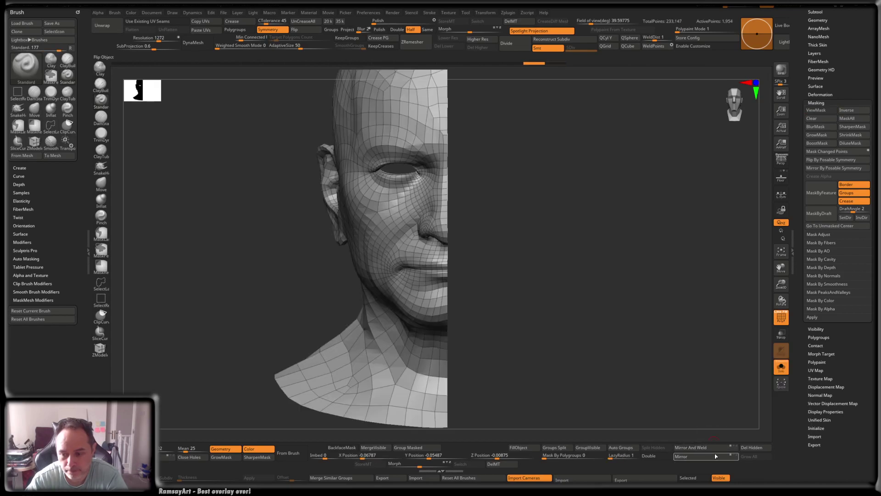
{"action": "left_click", "coordinate": [716, 447]}
Inspect the welded centre seam up close and check for open edges with a border feature mask, clearing the mask again.
{"action": "right_click_drag", "start_coordinate": [510, 281], "coordinate": [515, 200], "text": "ctrl"}
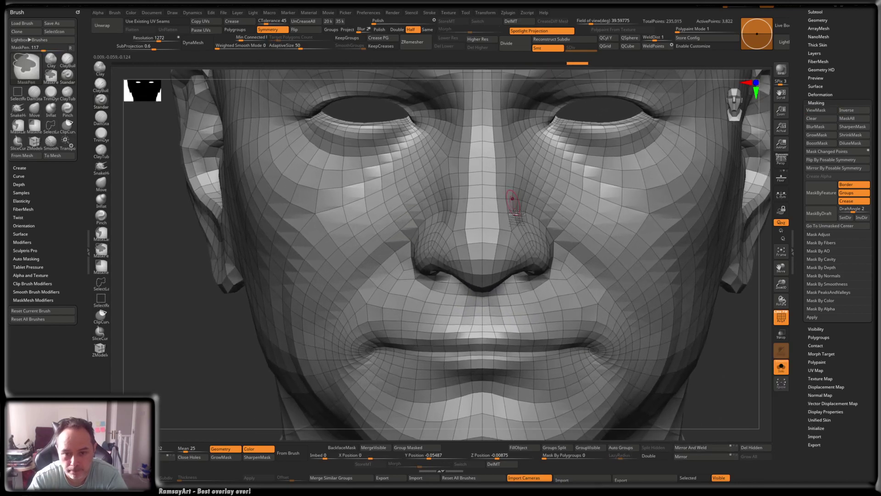
{"action": "right_click_drag", "start_coordinate": [522, 232], "coordinate": [496, 232], "text": "ctrl"}
{"action": "key", "text": "shift"}
{"action": "right_click_drag", "start_coordinate": [487, 128], "coordinate": [490, 248], "text": "alt"}
{"action": "mouse_move", "coordinate": [510, 202]}
{"action": "right_mouse_down", "text": "ctrl"}
{"action": "mouse_move", "coordinate": [494, 195]}
{"action": "mouse_move", "coordinate": [481, 218]}
{"action": "mouse_move", "coordinate": [493, 255]}
{"action": "mouse_move", "coordinate": [526, 215]}
{"action": "right_mouse_up", "text": "ctrl"}
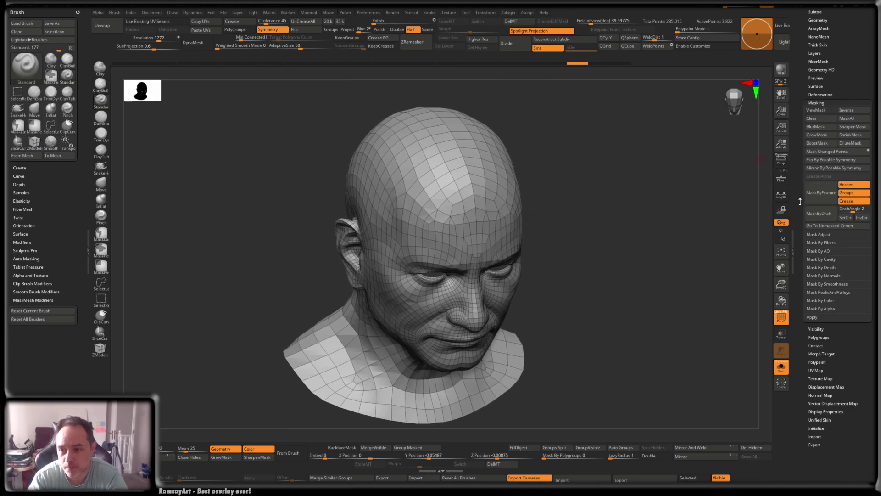
{"action": "left_click", "coordinate": [822, 193]}
{"action": "right_click_drag", "start_coordinate": [536, 370], "coordinate": [597, 209]}
{"action": "key", "text": "shift+f"}
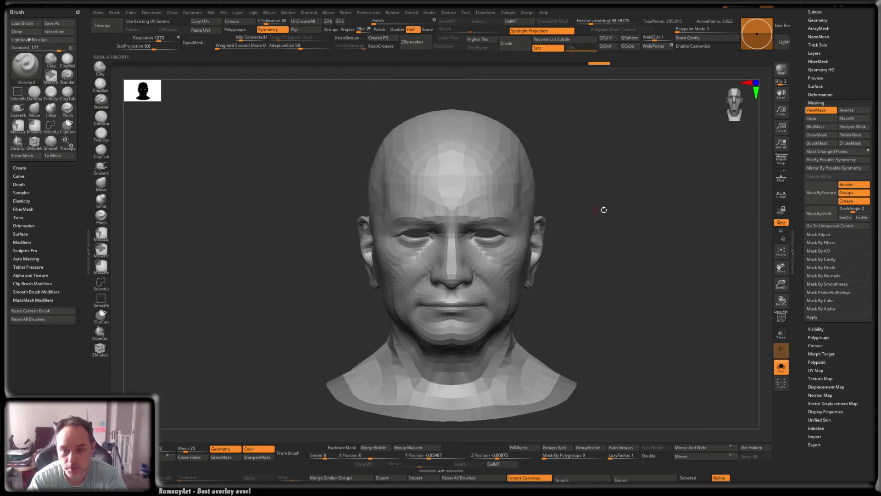
{"action": "left_click", "coordinate": [667, 246]}
{"action": "left_click", "coordinate": [664, 242]}
{"action": "left_click_drag", "start_coordinate": [664, 243], "coordinate": [551, 231]}
{"action": "key", "text": "shift+f"}
{"action": "left_click", "coordinate": [662, 203], "text": "ctrl"}
Assign the whole head to a single new polygroup, regenerating it until its colour is olive.
{"action": "key", "text": "ctrl+h"}
{"action": "key", "text": "ctrl+w"}
{"action": "key", "text": "ctrl+w"}
{"action": "right_click_drag", "start_coordinate": [559, 241], "coordinate": [561, 246]}
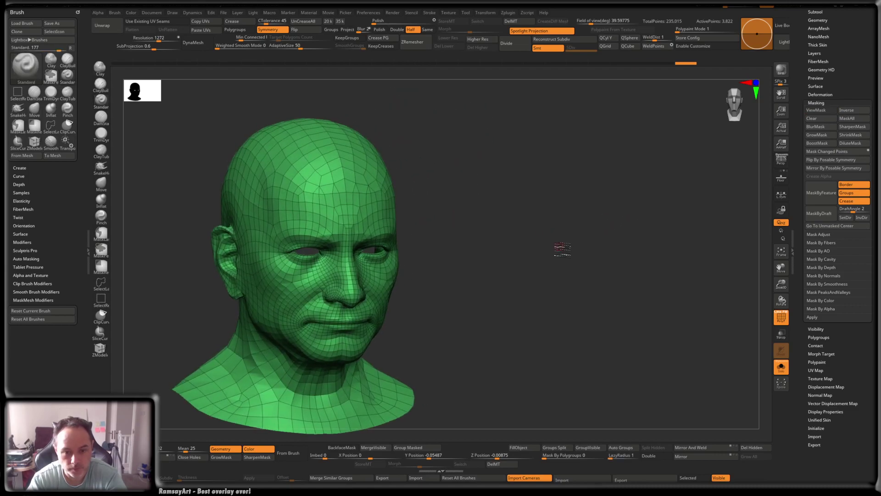
{"action": "key", "text": "ctrl+w"}
{"action": "key", "text": "ctrl+w"}
{"action": "left_click_drag", "start_coordinate": [566, 236], "coordinate": [564, 228], "text": "alt"}
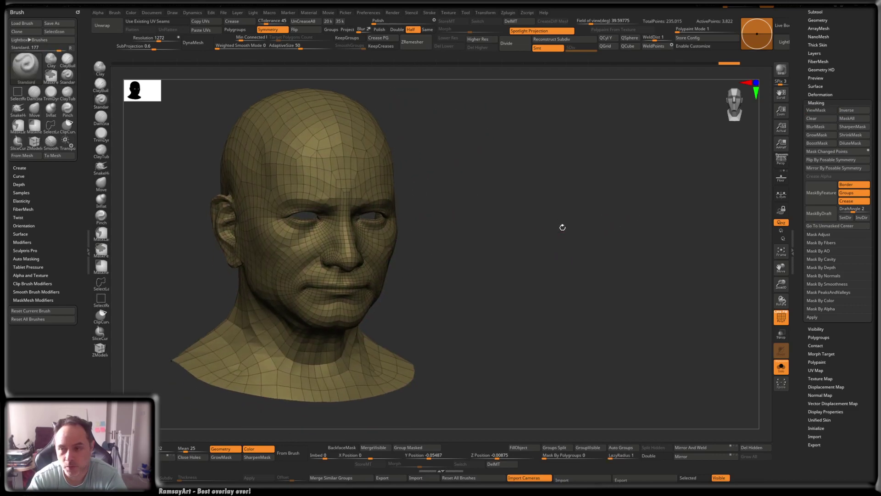
Compare the new head's topology with the C9 head using a canvas snapshot beside it, and reselect the Ret2 subtool.
{"action": "left_click_drag", "start_coordinate": [802, 47], "coordinate": [824, 126]}
{"action": "left_click", "coordinate": [824, 125]}
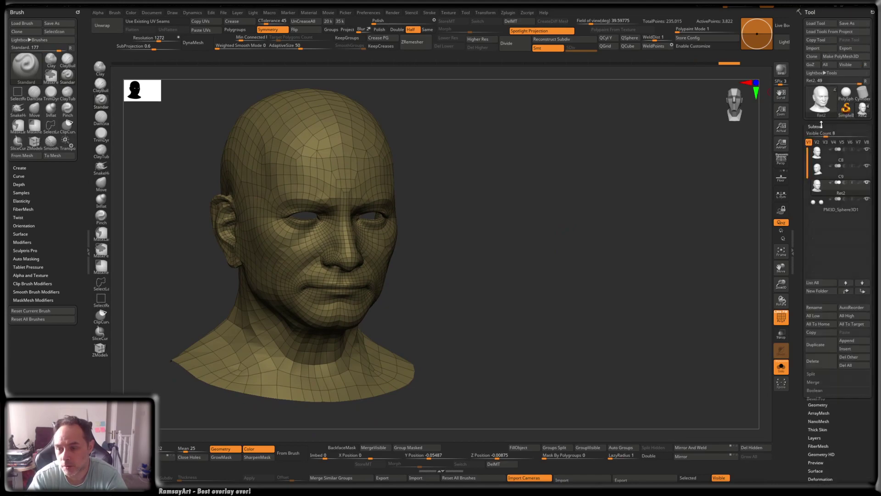
{"action": "right_click_drag", "start_coordinate": [629, 254], "coordinate": [641, 267]}
{"action": "key", "text": "shift"}
{"action": "left_click", "coordinate": [823, 151]}
{"action": "left_click_drag", "start_coordinate": [671, 282], "coordinate": [677, 285], "text": "alt"}
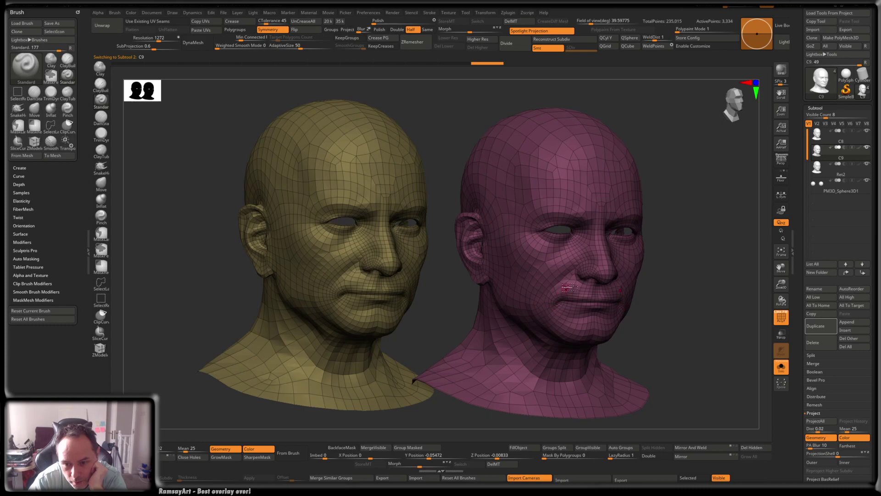
{"action": "left_click", "coordinate": [819, 170]}
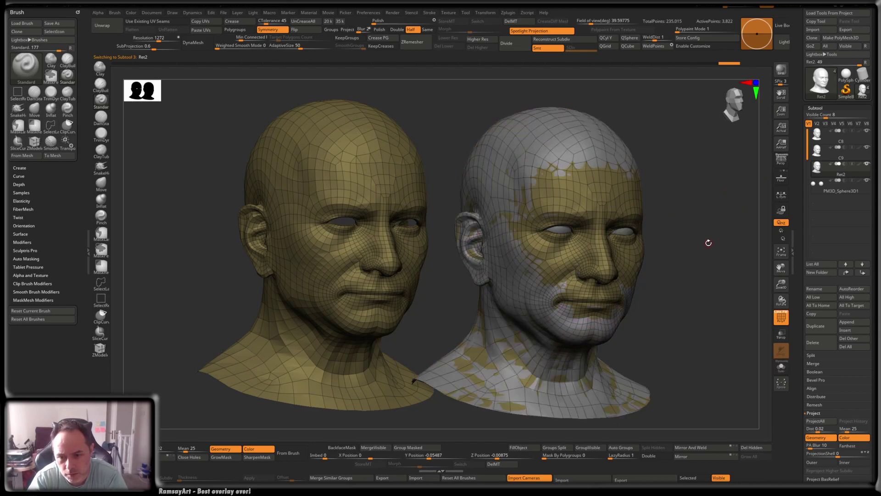
Lower the C8 head to subdivision level 1 and compare its topology with the C9 head beside it on the canvas.
{"action": "key", "text": "alt+s"}
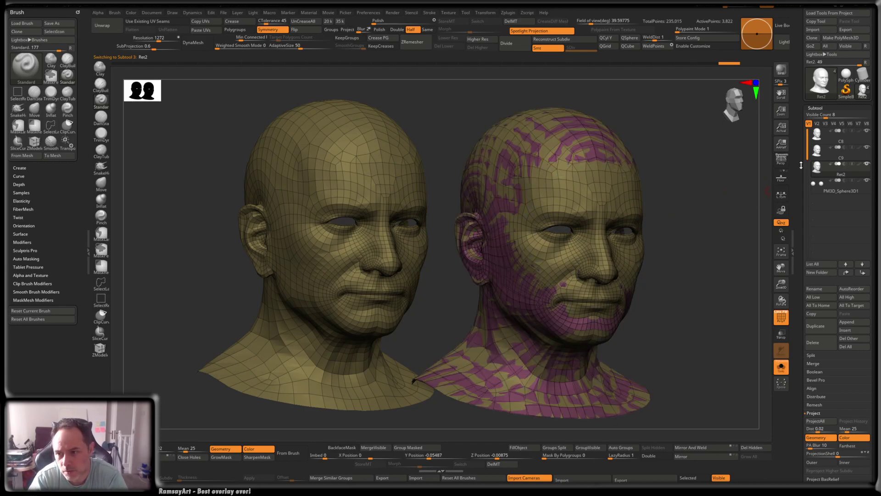
{"action": "left_click", "coordinate": [817, 133]}
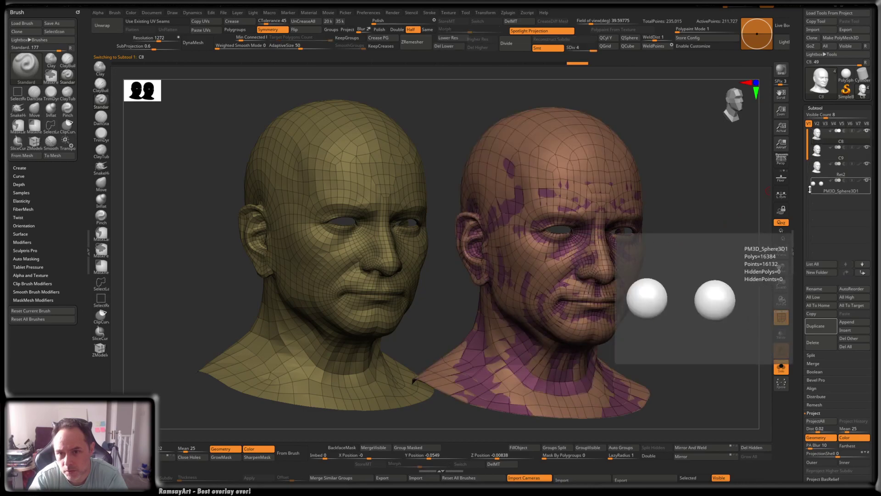
{"action": "left_click_drag", "start_coordinate": [590, 50], "coordinate": [560, 63]}
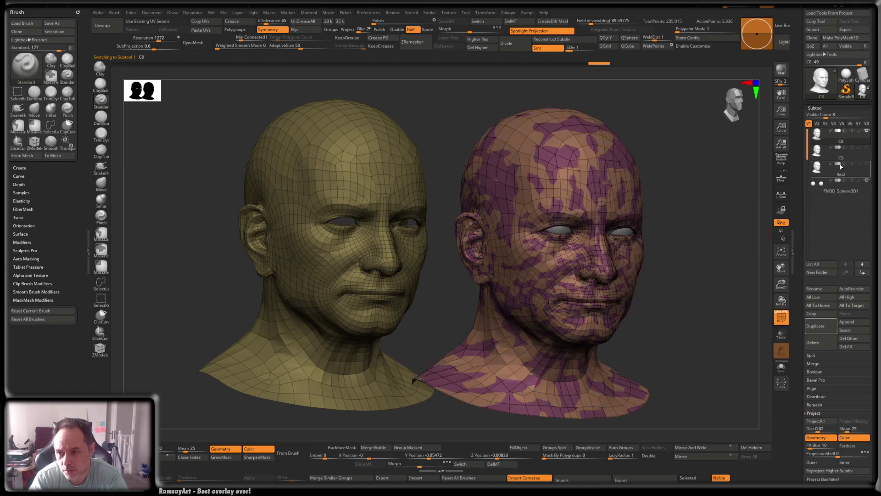
{"action": "key", "text": "alt+shift+s"}
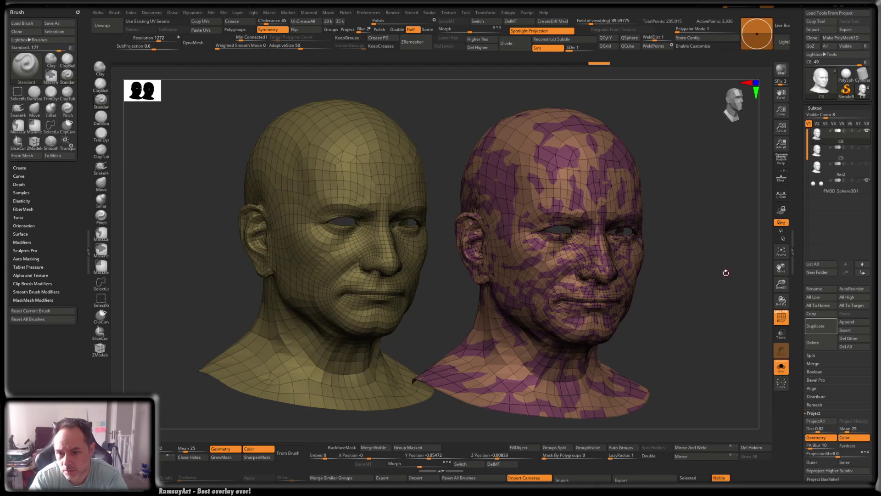
{"action": "left_click_drag", "start_coordinate": [674, 268], "coordinate": [712, 279], "text": "alt"}
{"action": "left_click_drag", "start_coordinate": [686, 321], "coordinate": [692, 279]}
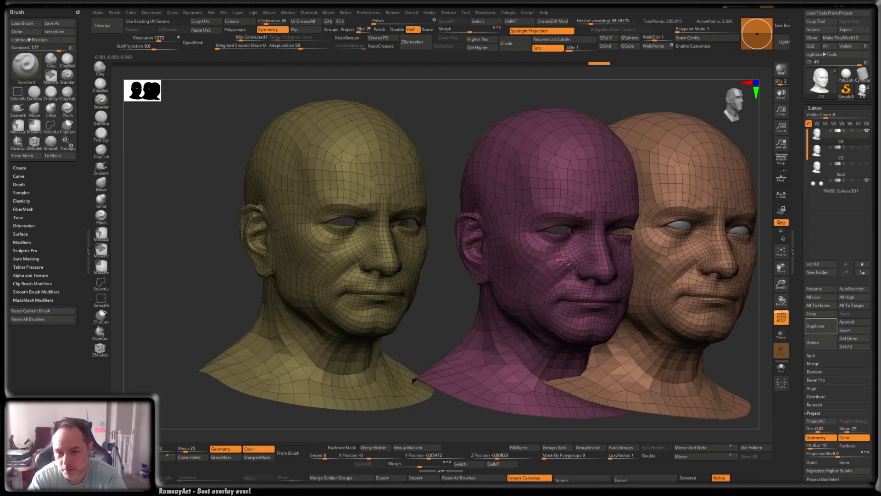
{"action": "left_click", "coordinate": [820, 156]}
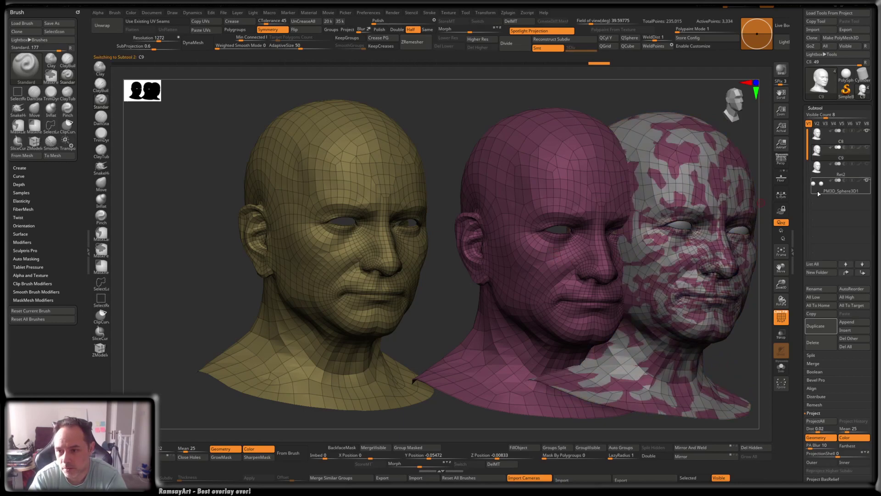
Clear the canvas snapshots, leave a fresh snapshot of the C8 head, and compare the C9 head beside it.
{"action": "right_click_drag", "start_coordinate": [679, 247], "coordinate": [528, 233], "text": "alt"}
{"action": "key", "text": "ctrl+n"}
{"action": "left_click", "coordinate": [819, 138]}
{"action": "right_click_drag", "start_coordinate": [669, 240], "coordinate": [688, 242]}
{"action": "right_click_drag", "start_coordinate": [689, 242], "coordinate": [631, 297], "text": "alt"}
{"action": "key", "text": "shift+s"}
{"action": "left_click", "coordinate": [824, 158]}
{"action": "key", "text": "alt+s"}
{"action": "key", "text": "alt+s"}
Hide the C8 subtool and delete the C9 subtool, confirming the deletion.
{"action": "left_click", "coordinate": [867, 132]}
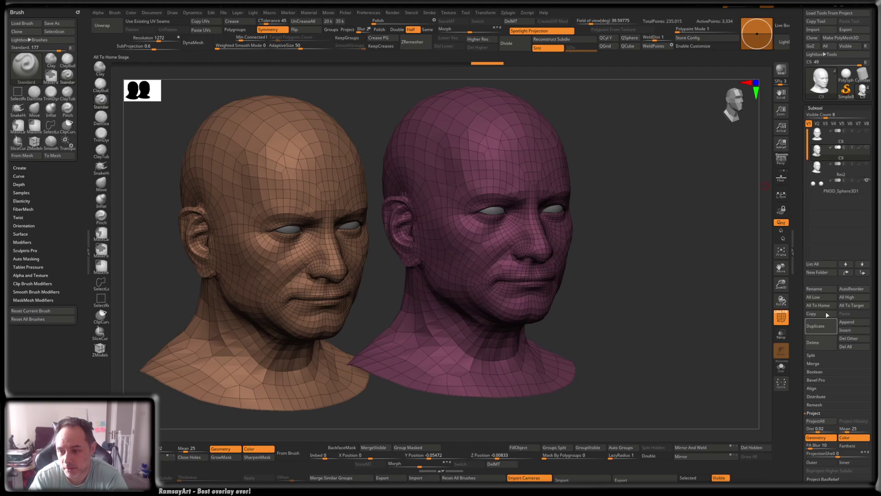
{"action": "left_click", "coordinate": [822, 343]}
{"action": "left_click", "coordinate": [757, 356]}
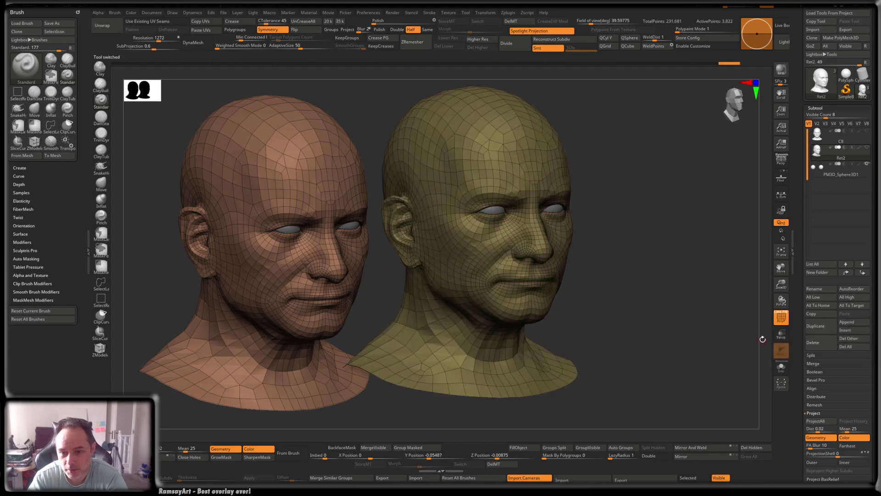
Compare the Ret2 and C8 topologies at the same angle by switching between both subtools beside the snapshot.
{"action": "right_click_drag", "start_coordinate": [595, 290], "coordinate": [628, 299]}
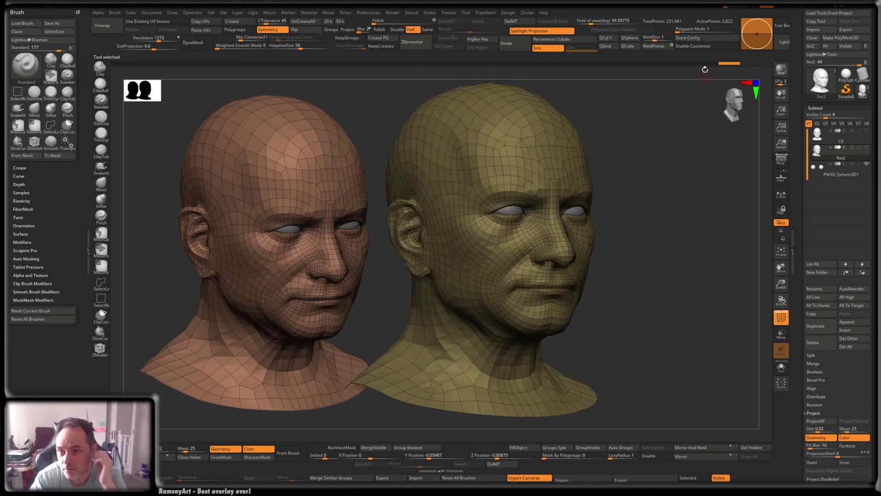
{"action": "left_click", "coordinate": [822, 141]}
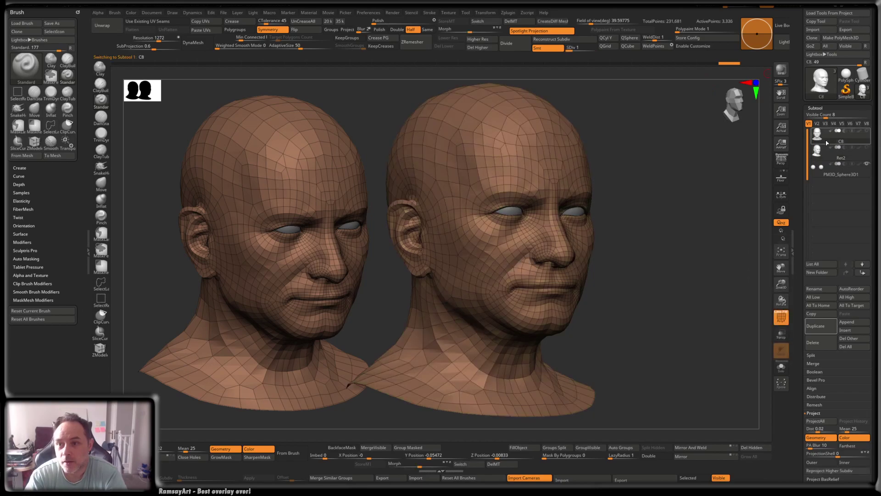
{"action": "left_click", "coordinate": [821, 154]}
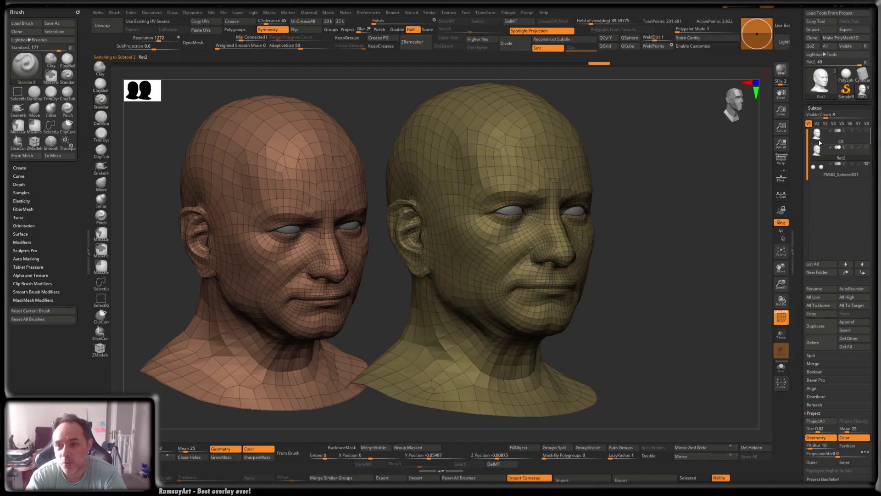
{"action": "left_click_drag", "start_coordinate": [608, 249], "coordinate": [612, 250]}
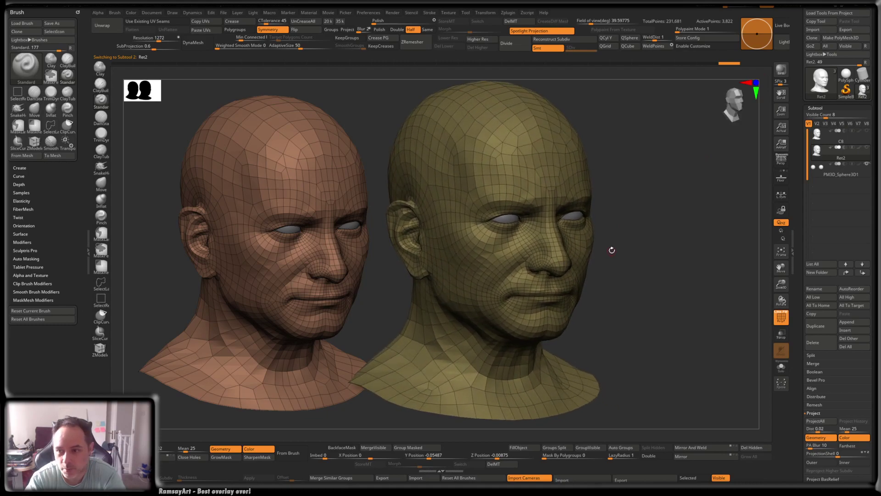
{"action": "left_click", "coordinate": [826, 135]}
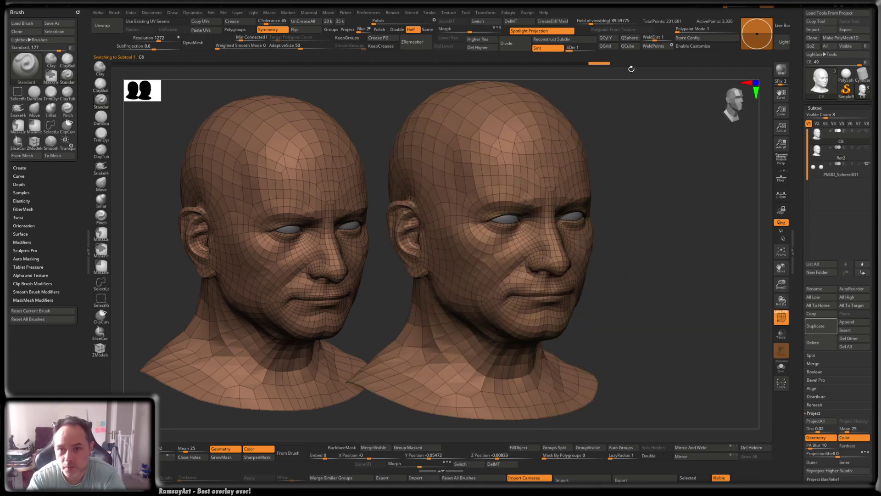
Raise the C8 head to subdivision level 4 and clear the wireframe display and snapshots from the canvas.
{"action": "left_click", "coordinate": [597, 47]}
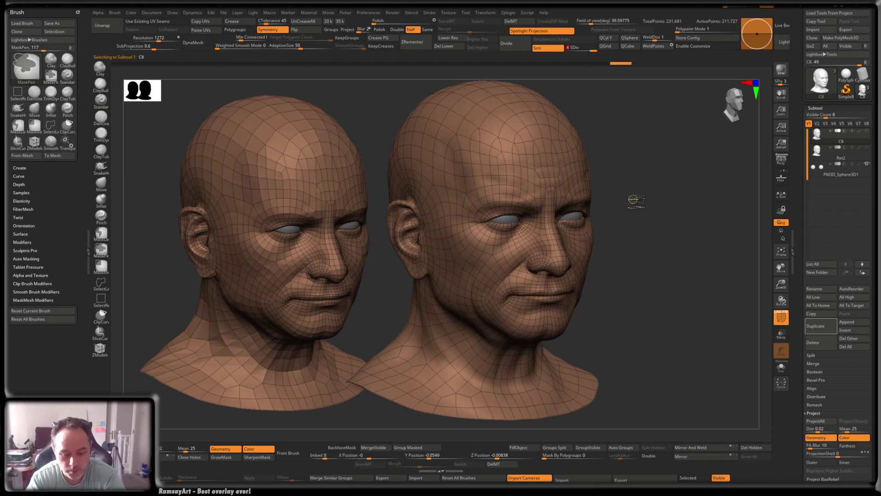
{"action": "key", "text": "shift+f"}
{"action": "key", "text": "ctrl+n"}
Hide the eye spheres and reorder the subtools so that Ret2 sits above C8.
{"action": "mouse_move", "coordinate": [631, 197]}
{"action": "right_mouse_down", "text": "shift"}
{"action": "mouse_move", "coordinate": [605, 201]}
{"action": "mouse_move", "coordinate": [687, 193]}
{"action": "right_mouse_up", "text": "shift"}
{"action": "key", "text": "ctrl"}
{"action": "left_click", "coordinate": [868, 164]}
{"action": "left_click_drag", "start_coordinate": [651, 229], "coordinate": [630, 253], "text": "alt"}
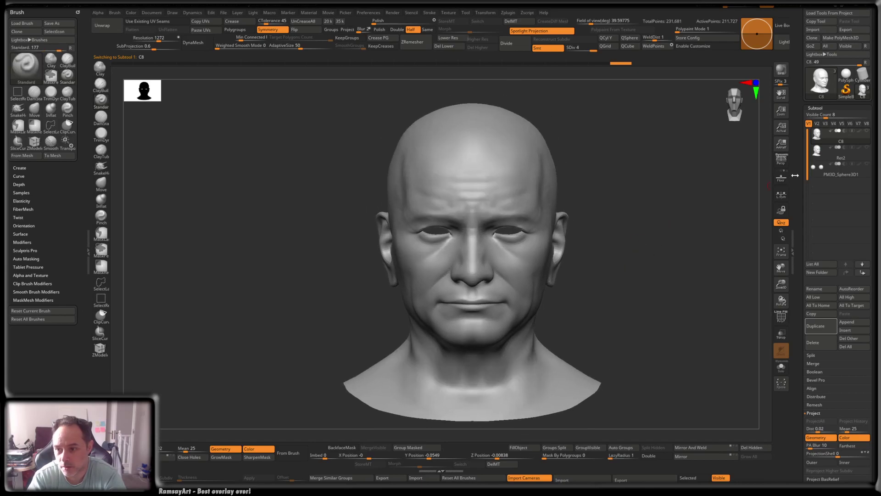
{"action": "left_click", "coordinate": [823, 153]}
{"action": "left_click", "coordinate": [847, 274]}
{"action": "left_click_drag", "start_coordinate": [671, 215], "coordinate": [692, 205]}
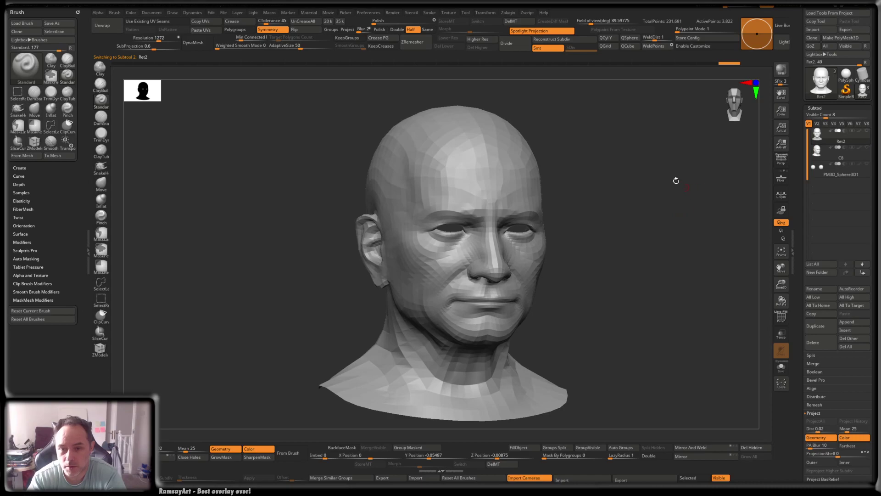
Replace the stored morph target of the Ret2 head with a newly stored one.
{"action": "left_click", "coordinate": [511, 22]}
{"action": "left_click", "coordinate": [453, 21]}
{"action": "left_click_drag", "start_coordinate": [511, 237], "coordinate": [519, 203]}
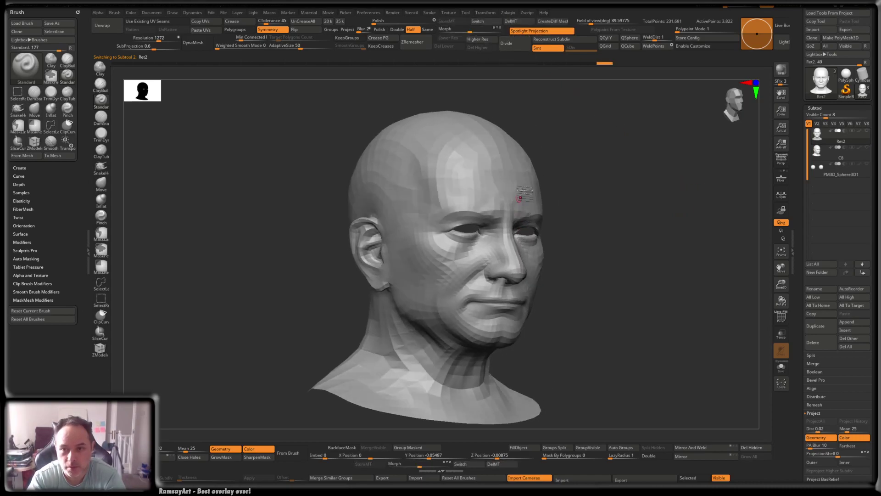
Try dividing the Ret2 head once, undo the subdivision, and show its wireframe.
{"action": "left_click", "coordinate": [516, 46]}
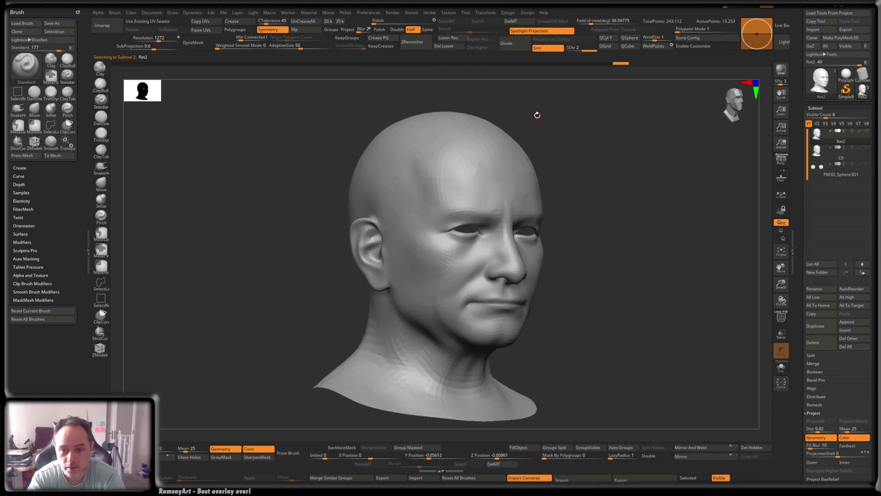
{"action": "key", "text": "shift+d"}
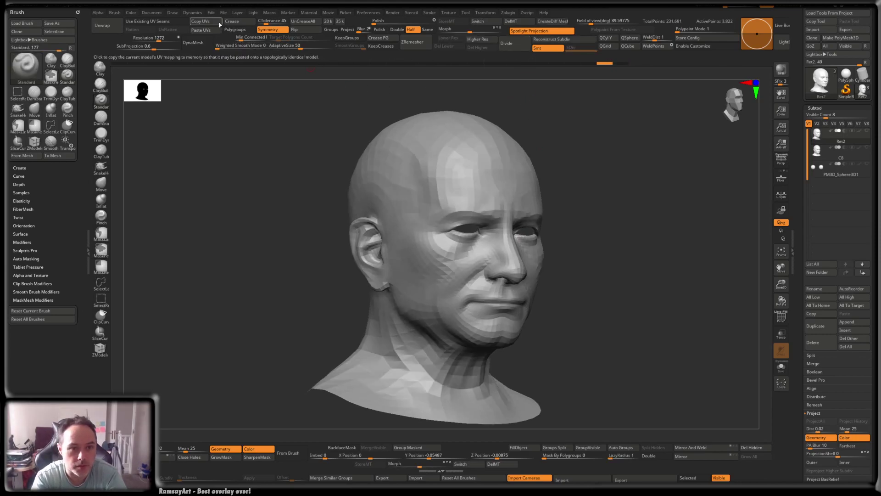
{"action": "key", "text": "shift+f"}
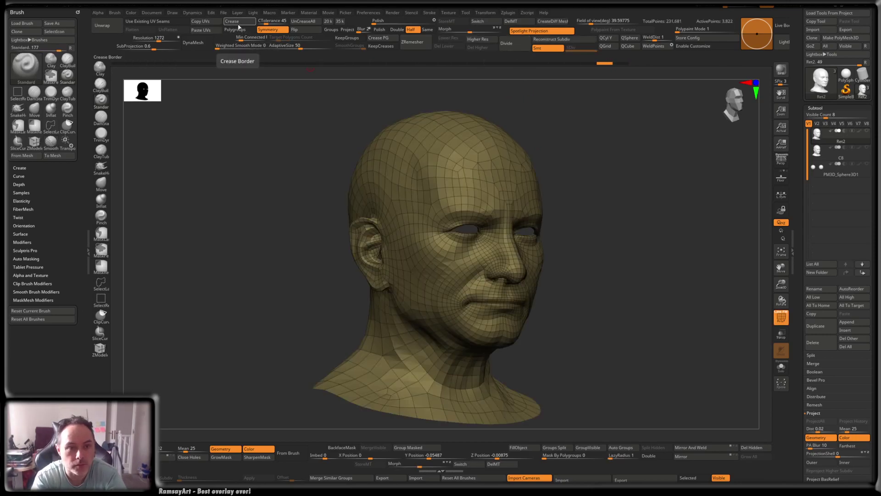
Inspect the Ret2 face's edge flow up close and open the Crease settings of its geometry.
{"action": "mouse_move", "coordinate": [472, 263]}
{"action": "right_mouse_down", "text": "ctrl"}
{"action": "mouse_move", "coordinate": [554, 253]}
{"action": "mouse_move", "coordinate": [547, 236]}
{"action": "mouse_move", "coordinate": [517, 229]}
{"action": "right_mouse_up", "text": "ctrl"}
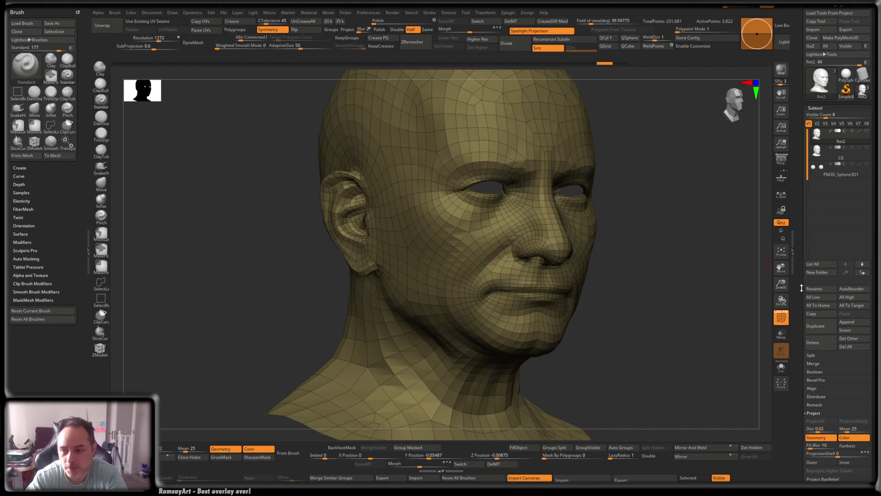
{"action": "scroll", "coordinate": [798, 270], "scroll_direction": "down", "scroll_amount": 5}
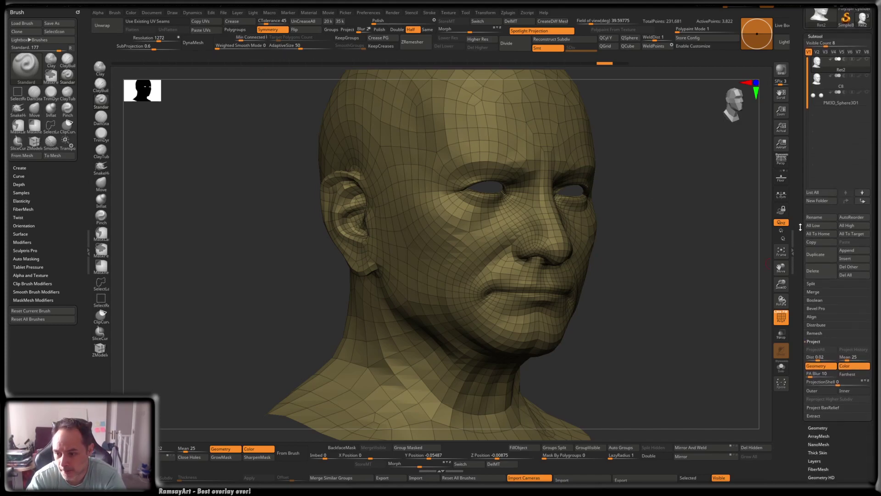
{"action": "left_click", "coordinate": [821, 352]}
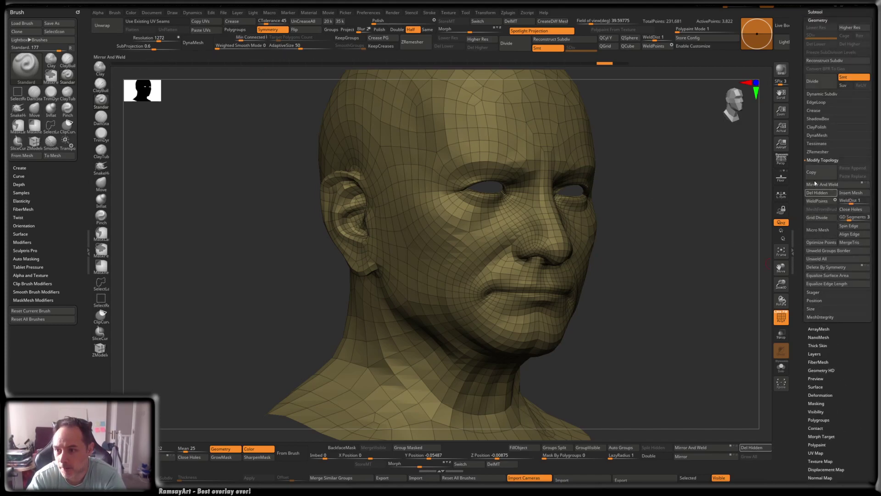
{"action": "left_click", "coordinate": [819, 110]}
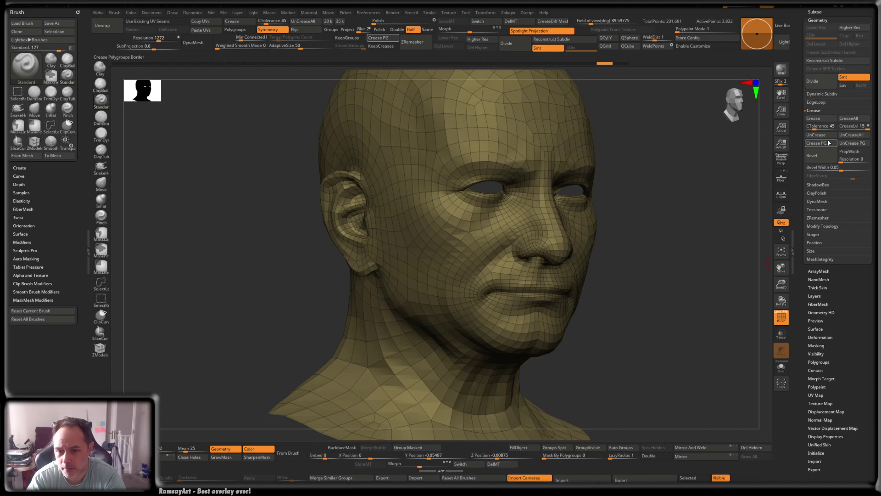
Divide the Ret2 head to subdivision level 2 and hide its wireframe to view the smoothed surface.
{"action": "right_click_drag", "start_coordinate": [574, 234], "coordinate": [521, 247], "text": "ctrl"}
{"action": "right_click_drag", "start_coordinate": [521, 246], "coordinate": [485, 250]}
{"action": "right_click_drag", "start_coordinate": [484, 250], "coordinate": [551, 184], "text": "ctrl"}
{"action": "right_click_drag", "start_coordinate": [551, 151], "coordinate": [497, 140], "text": "alt"}
{"action": "left_click", "coordinate": [523, 44]}
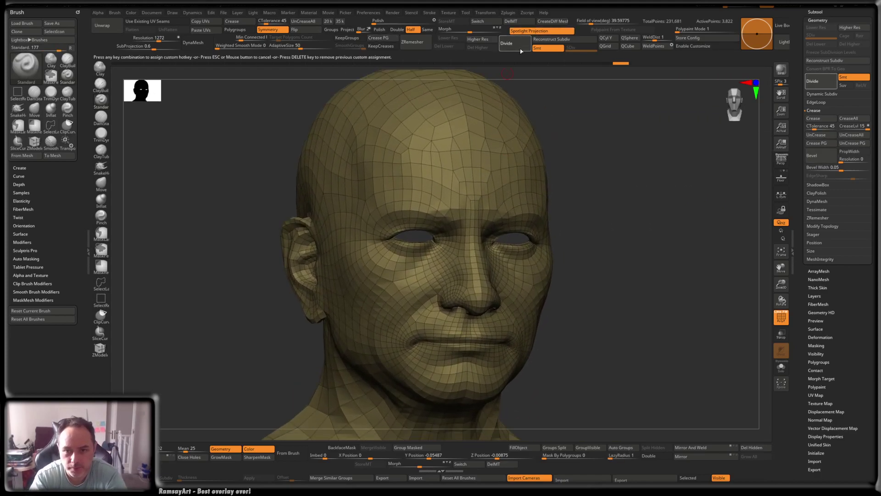
{"action": "scroll", "coordinate": [578, 145], "scroll_direction": "down", "scroll_amount": 3}
{"action": "left_click_drag", "start_coordinate": [570, 166], "coordinate": [543, 189]}
{"action": "key", "text": "shift+f"}
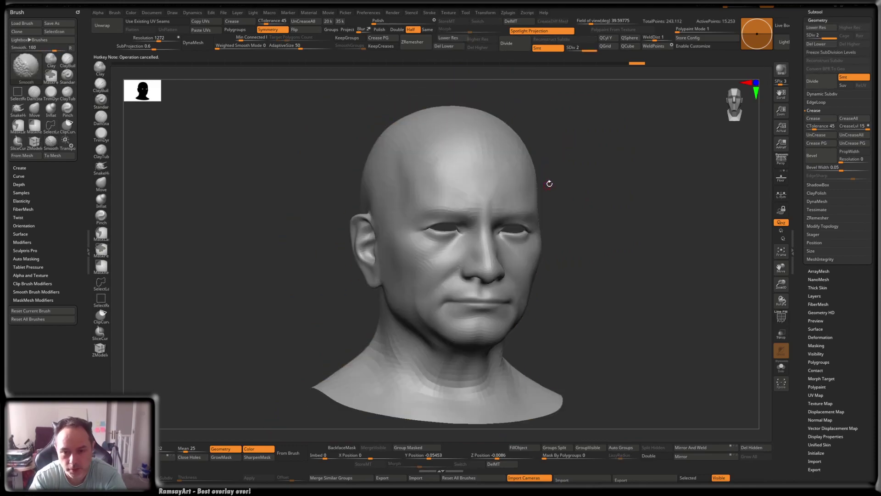
{"action": "right_click_drag", "start_coordinate": [551, 181], "coordinate": [577, 181], "text": "ctrl"}
With Ret2 selected, make the C8 head visible as the projection source and isolate Ret2 in the view.
{"action": "left_click_drag", "start_coordinate": [802, 43], "coordinate": [802, 74]}
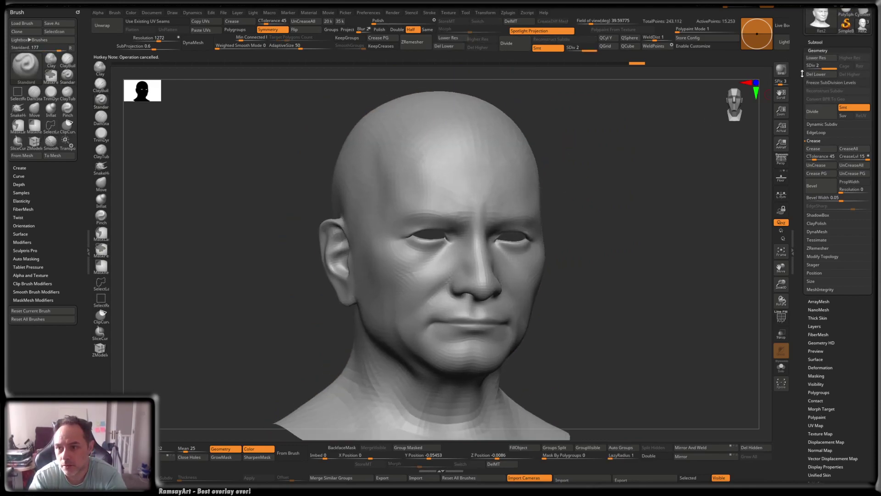
{"action": "left_click", "coordinate": [821, 42]}
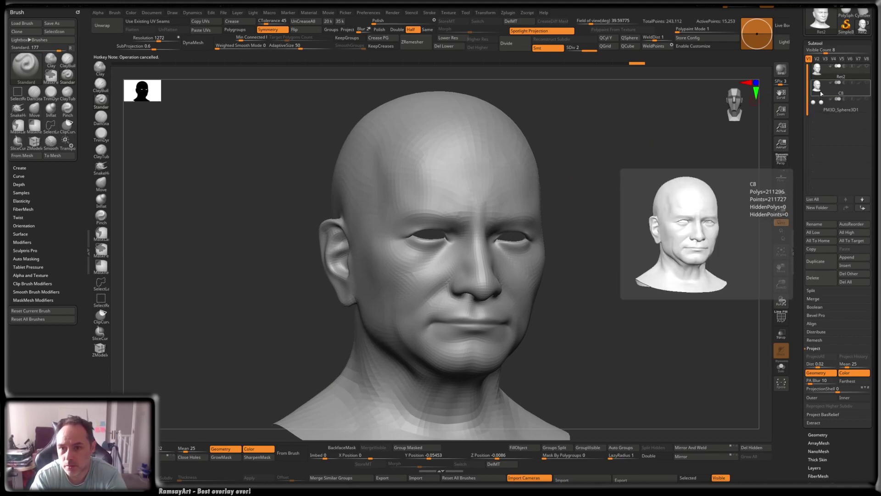
{"action": "left_click", "coordinate": [819, 71]}
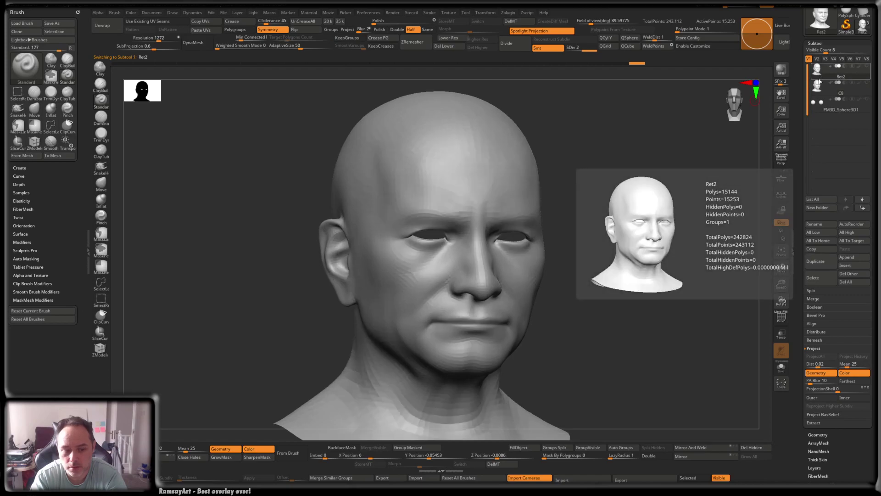
{"action": "key", "text": "ctrl"}
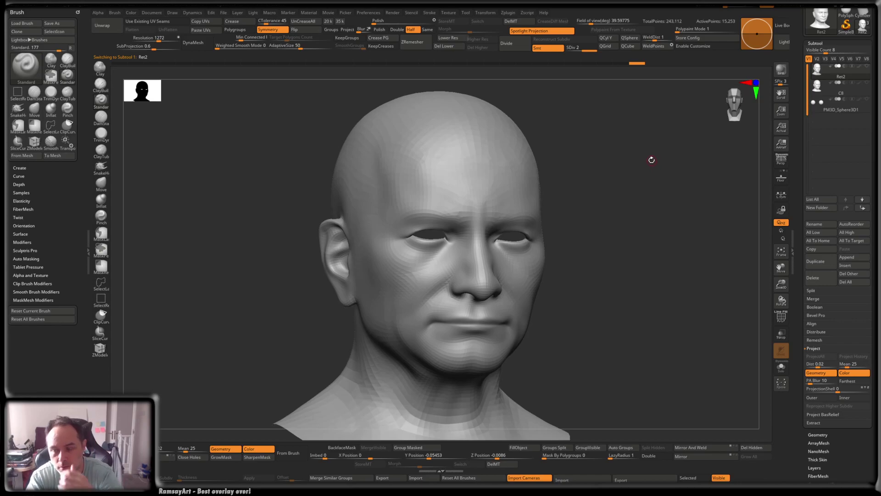
{"action": "left_click", "coordinate": [868, 83]}
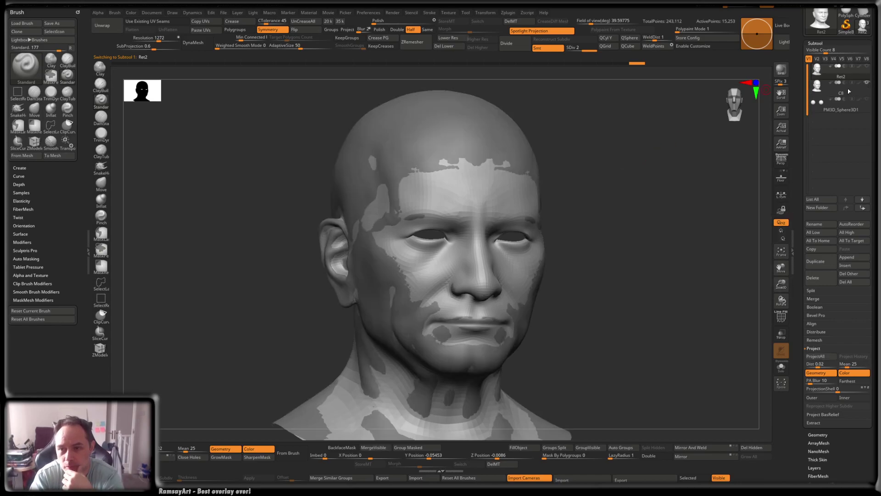
{"action": "key", "text": "alt+shift+s"}
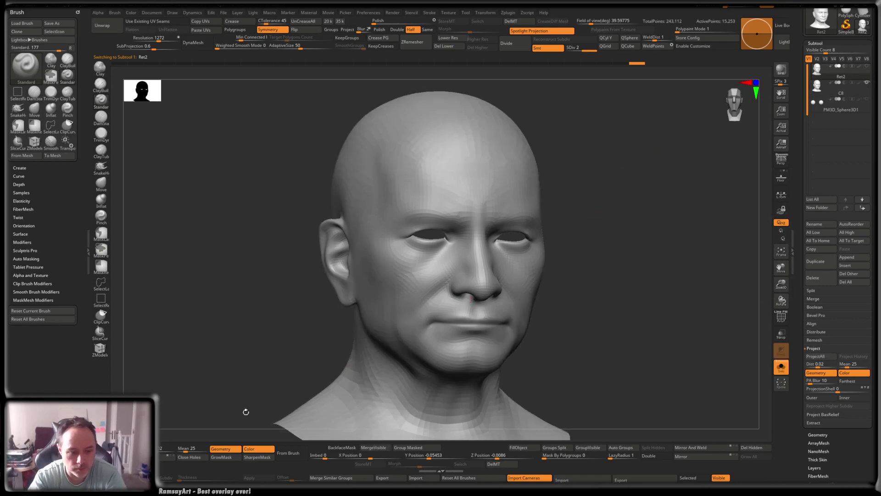
Divide Ret2 to subdivision level 3, project the C8 detail onto it with ProjectAll, and divide it to level 4.
{"action": "right_click_drag", "start_coordinate": [427, 252], "coordinate": [476, 252]}
{"action": "left_click", "coordinate": [515, 49]}
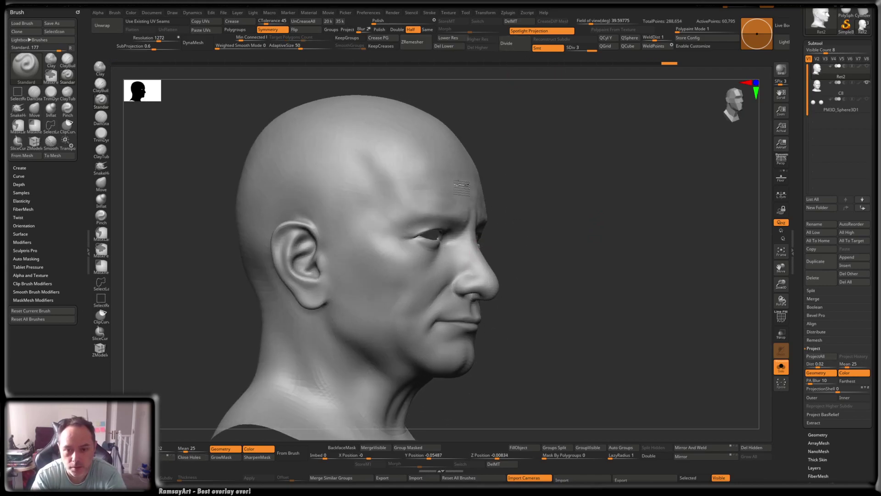
{"action": "left_click", "coordinate": [821, 357]}
{"action": "right_click_drag", "start_coordinate": [429, 315], "coordinate": [389, 324]}
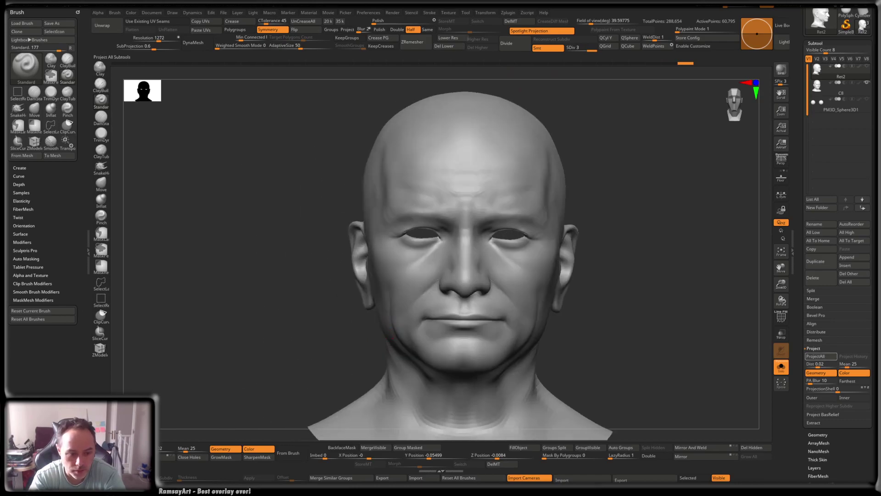
{"action": "left_click", "coordinate": [513, 45]}
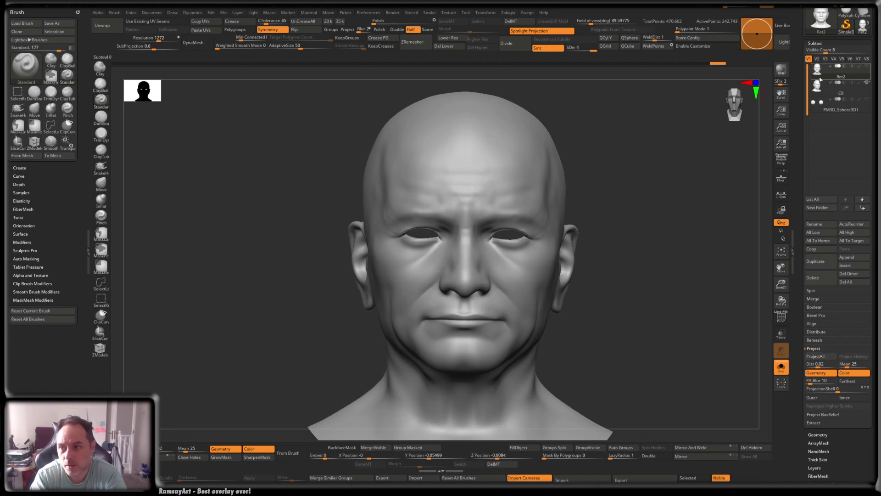
Examine the projected Ret2 surface along the crease beside the nose, smooth-shaded and with its wireframe shown.
{"action": "left_click", "coordinate": [818, 74]}
{"action": "right_click_drag", "start_coordinate": [518, 238], "coordinate": [523, 252], "text": "ctrl"}
{"action": "mouse_move", "coordinate": [523, 252]}
{"action": "right_mouse_down"}
{"action": "mouse_move", "coordinate": [548, 262]}
{"action": "mouse_move", "coordinate": [545, 273]}
{"action": "mouse_move", "coordinate": [529, 248]}
{"action": "right_mouse_up"}
{"action": "right_click_drag", "start_coordinate": [453, 268], "coordinate": [494, 274], "text": "ctrl"}
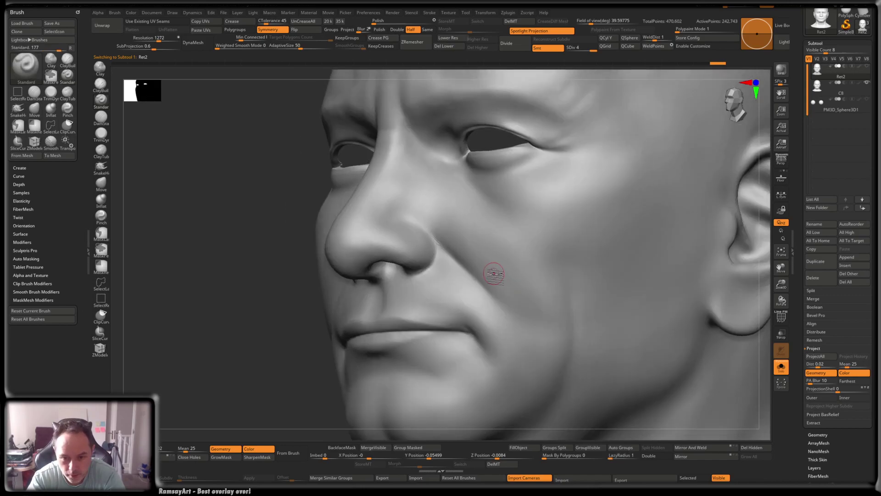
{"action": "left_click_drag", "start_coordinate": [494, 274], "coordinate": [517, 268], "text": "alt"}
{"action": "key", "text": "shift"}
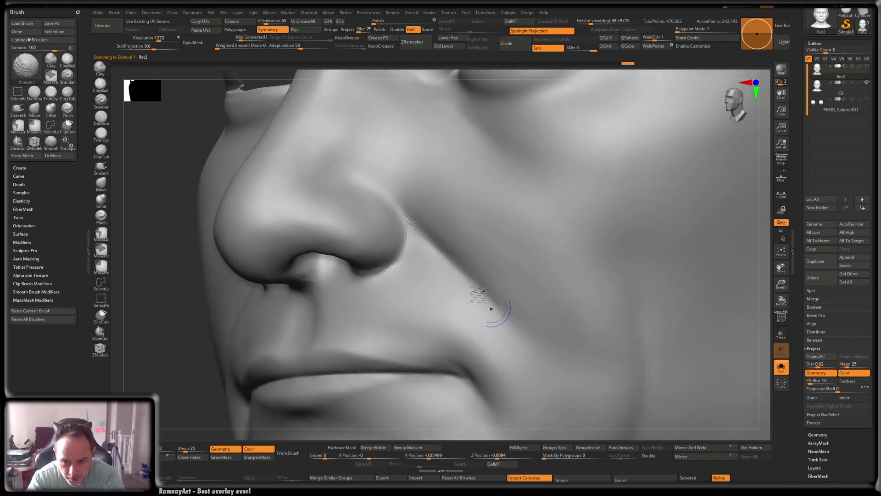
{"action": "right_click_drag", "start_coordinate": [500, 316], "coordinate": [491, 299]}
{"action": "key", "text": "shift+f"}
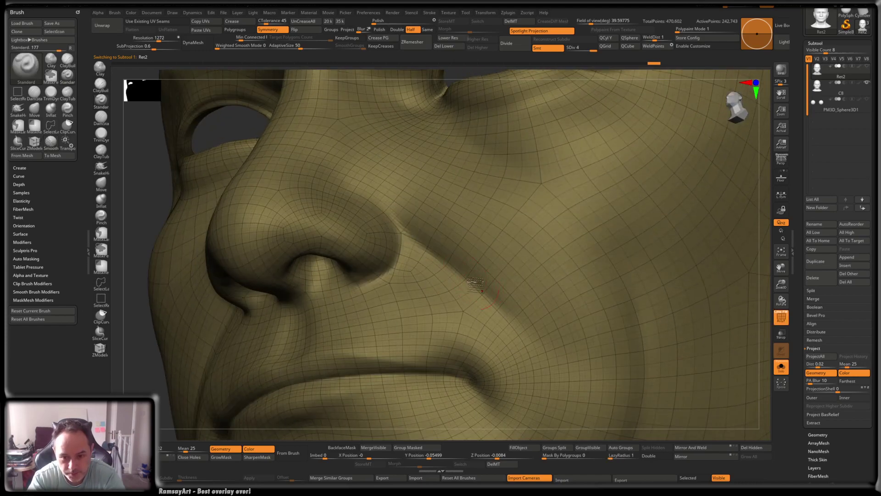
Switch to the C8 head and compare its wireframe along the crease between nose and cheek.
{"action": "left_click", "coordinate": [803, 90]}
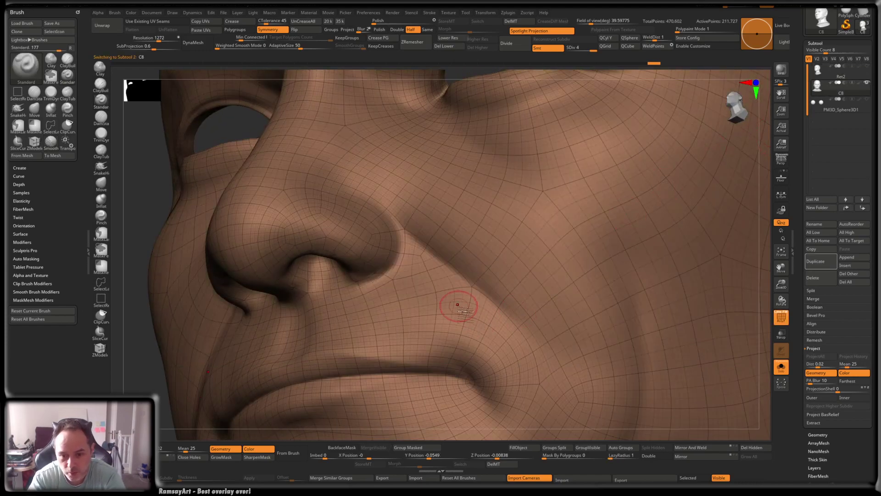
{"action": "right_click_drag", "start_coordinate": [464, 283], "coordinate": [467, 292], "text": "ctrl"}
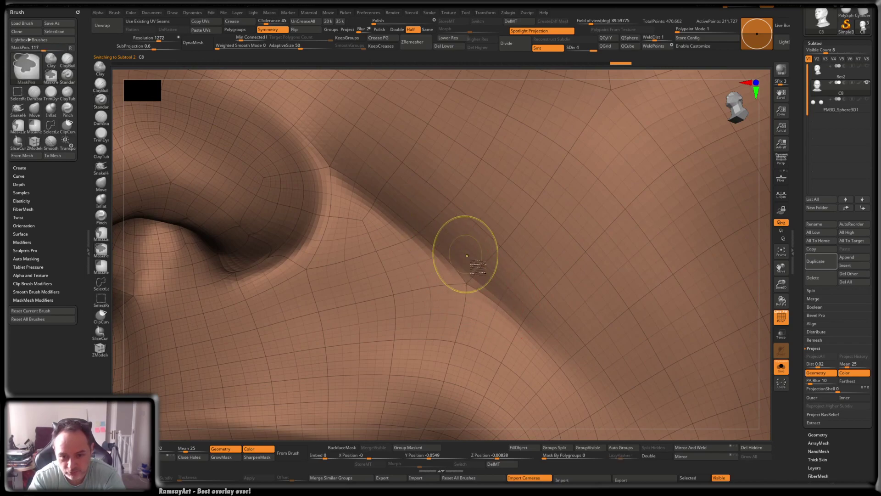
{"action": "right_click_drag", "start_coordinate": [456, 240], "coordinate": [570, 202], "text": "alt"}
{"action": "mouse_move", "coordinate": [693, 118]}
{"action": "right_mouse_down"}
{"action": "mouse_move", "coordinate": [576, 239]}
{"action": "mouse_move", "coordinate": [532, 255]}
{"action": "mouse_move", "coordinate": [571, 259]}
{"action": "mouse_move", "coordinate": [562, 268]}
{"action": "mouse_move", "coordinate": [557, 247]}
{"action": "mouse_move", "coordinate": [553, 301]}
{"action": "mouse_move", "coordinate": [527, 303]}
{"action": "mouse_move", "coordinate": [545, 295]}
{"action": "right_mouse_up"}
{"action": "right_click_drag", "start_coordinate": [501, 182], "coordinate": [373, 168], "text": "ctrl"}
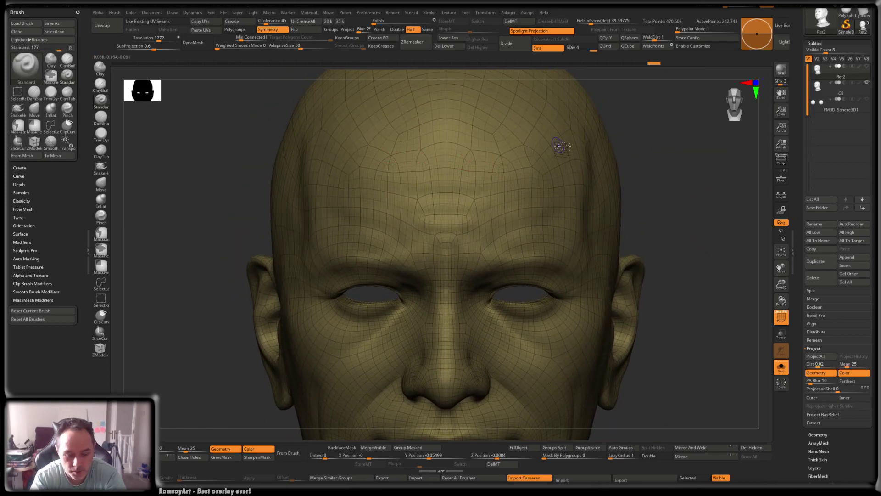
Lower the Ret2 head to subdivision level 1 with its wireframe displayed.
{"action": "key", "text": "shift+f"}
{"action": "mouse_move", "coordinate": [543, 166]}
{"action": "right_mouse_down"}
{"action": "mouse_move", "coordinate": [555, 169]}
{"action": "mouse_move", "coordinate": [517, 161]}
{"action": "mouse_move", "coordinate": [475, 191]}
{"action": "mouse_move", "coordinate": [536, 156]}
{"action": "mouse_move", "coordinate": [635, 121]}
{"action": "right_mouse_up"}
{"action": "key", "text": "shift+f"}
{"action": "left_click", "coordinate": [579, 49]}
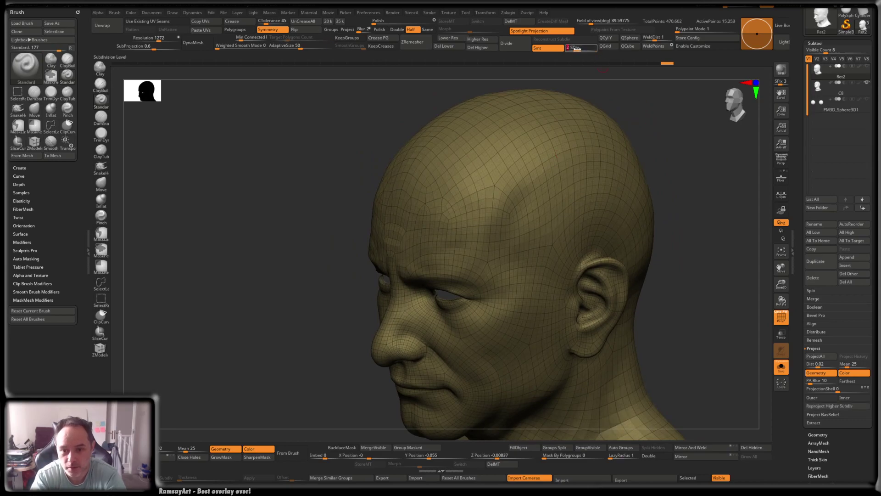
{"action": "left_click", "coordinate": [571, 49]}
{"action": "mouse_move", "coordinate": [605, 109]}
{"action": "right_mouse_down"}
{"action": "mouse_move", "coordinate": [592, 112]}
{"action": "mouse_move", "coordinate": [596, 105]}
{"action": "mouse_move", "coordinate": [582, 135]}
{"action": "mouse_move", "coordinate": [570, 122]}
{"action": "mouse_move", "coordinate": [551, 209]}
{"action": "mouse_move", "coordinate": [560, 158]}
{"action": "mouse_move", "coordinate": [513, 170]}
{"action": "mouse_move", "coordinate": [500, 239]}
{"action": "mouse_move", "coordinate": [506, 219]}
{"action": "mouse_move", "coordinate": [455, 237]}
{"action": "mouse_move", "coordinate": [490, 192]}
{"action": "mouse_move", "coordinate": [496, 230]}
{"action": "mouse_move", "coordinate": [467, 227]}
{"action": "mouse_move", "coordinate": [514, 212]}
{"action": "mouse_move", "coordinate": [521, 228]}
{"action": "right_mouse_up"}
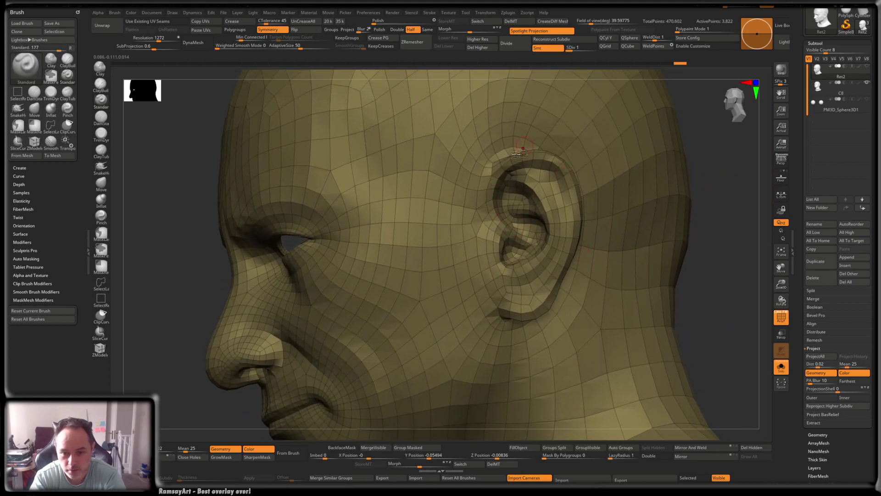
Activate the ZModeler brush and set its polygon action to PolyGroup with the Polyloop target.
{"action": "right_click_drag", "start_coordinate": [316, 261], "coordinate": [369, 237]}
{"action": "right_click_drag", "start_coordinate": [462, 237], "coordinate": [243, 273]}
{"action": "right_click_drag", "start_coordinate": [269, 340], "coordinate": [487, 274]}
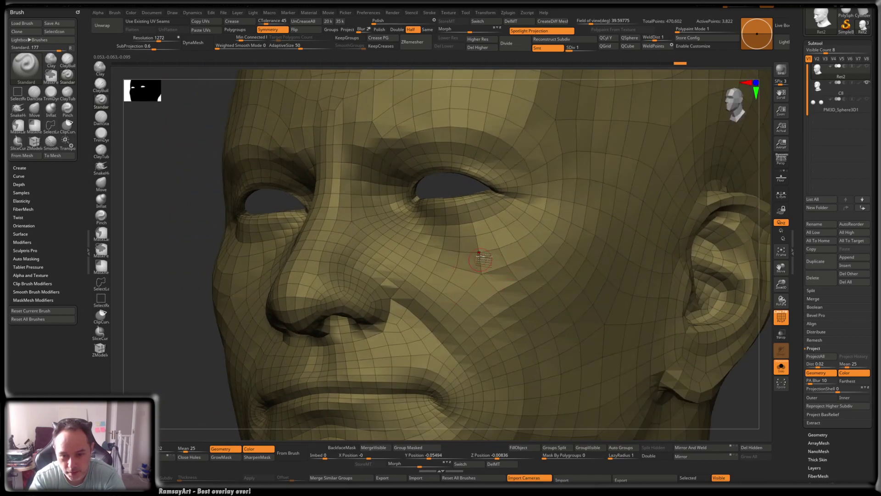
{"action": "right_click_drag", "start_coordinate": [504, 262], "coordinate": [514, 291]}
{"action": "mouse_move", "coordinate": [440, 244]}
{"action": "right_mouse_down"}
{"action": "mouse_move", "coordinate": [467, 257]}
{"action": "mouse_move", "coordinate": [459, 250]}
{"action": "mouse_move", "coordinate": [482, 246]}
{"action": "mouse_move", "coordinate": [478, 221]}
{"action": "mouse_move", "coordinate": [474, 230]}
{"action": "mouse_move", "coordinate": [505, 234]}
{"action": "mouse_move", "coordinate": [499, 263]}
{"action": "right_mouse_up"}
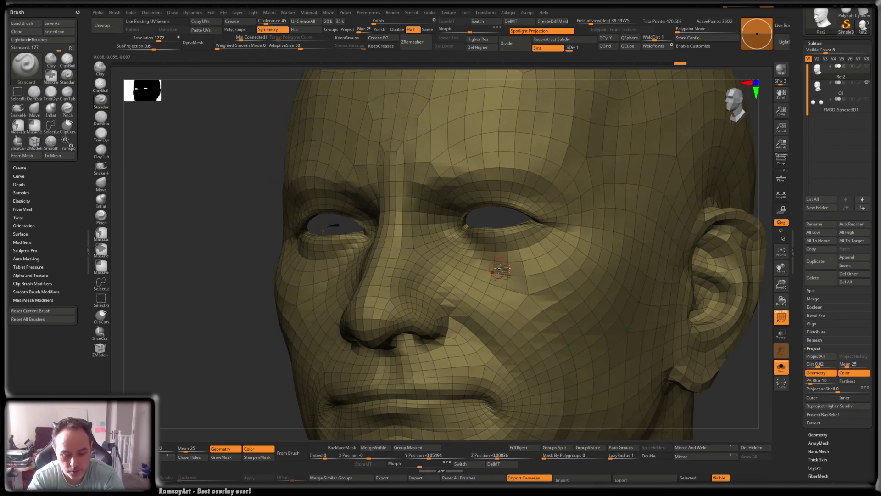
{"action": "key", "text": "b"}
{"action": "key", "text": "z"}
{"action": "key", "text": "m"}
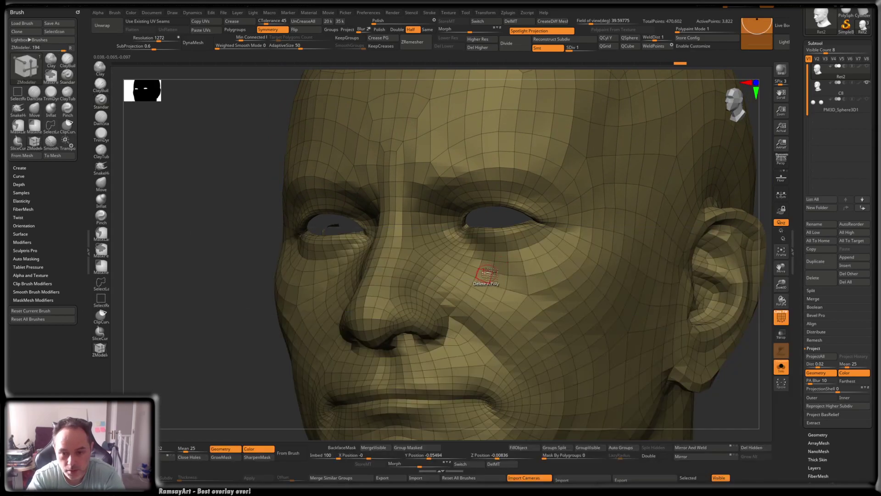
{"action": "key", "text": "space"}
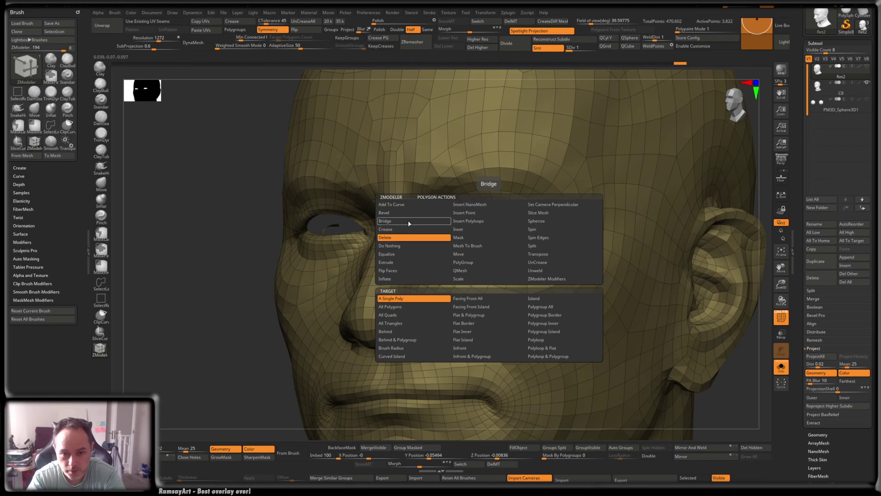
{"action": "left_click", "coordinate": [463, 263]}
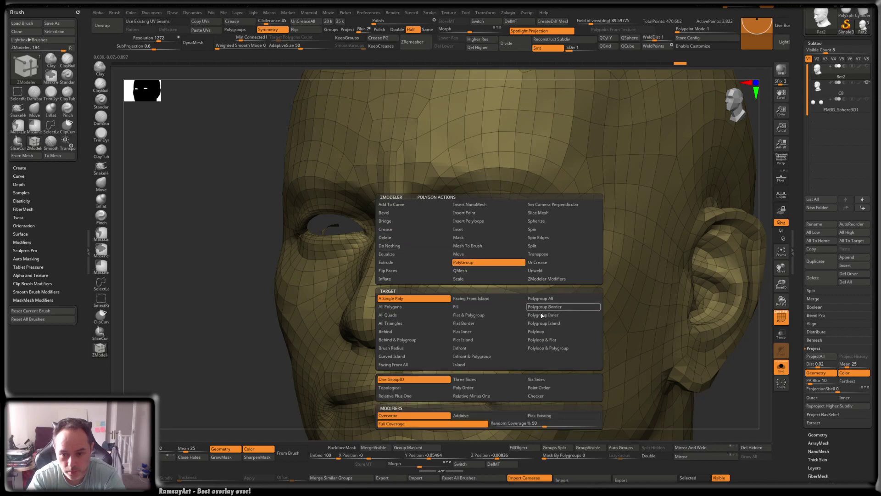
{"action": "left_click", "coordinate": [545, 331]}
Try to polygroup two polygon loops around one eye only, and undo both assignments.
{"action": "left_click", "coordinate": [507, 268]}
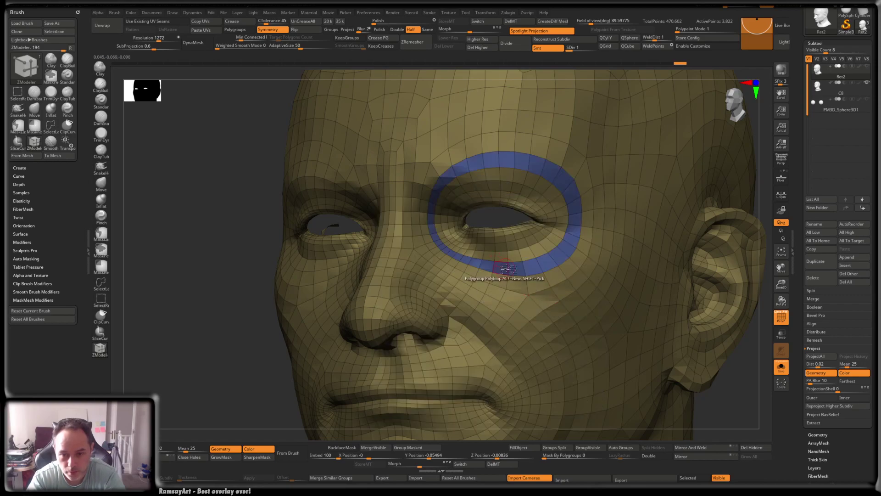
{"action": "left_click", "coordinate": [504, 278]}
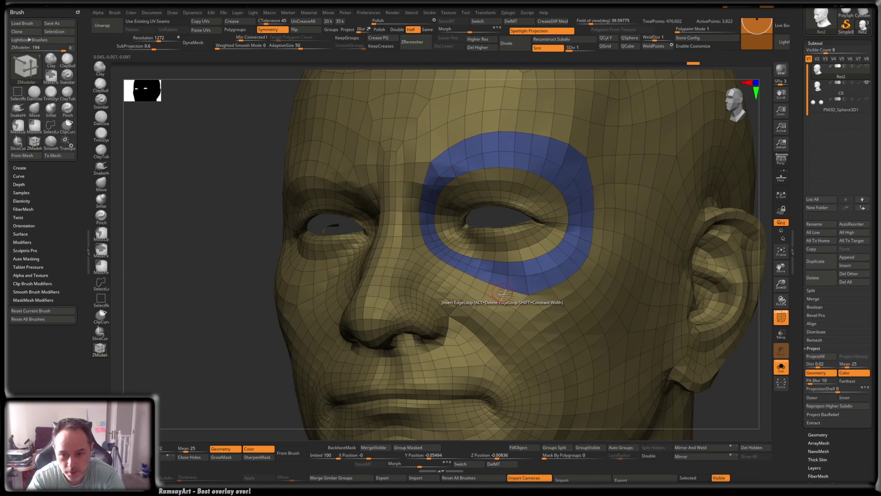
{"action": "right_click_drag", "start_coordinate": [485, 247], "coordinate": [524, 256], "text": "alt"}
{"action": "right_click_drag", "start_coordinate": [365, 250], "coordinate": [459, 243]}
{"action": "key", "text": "ctrl"}
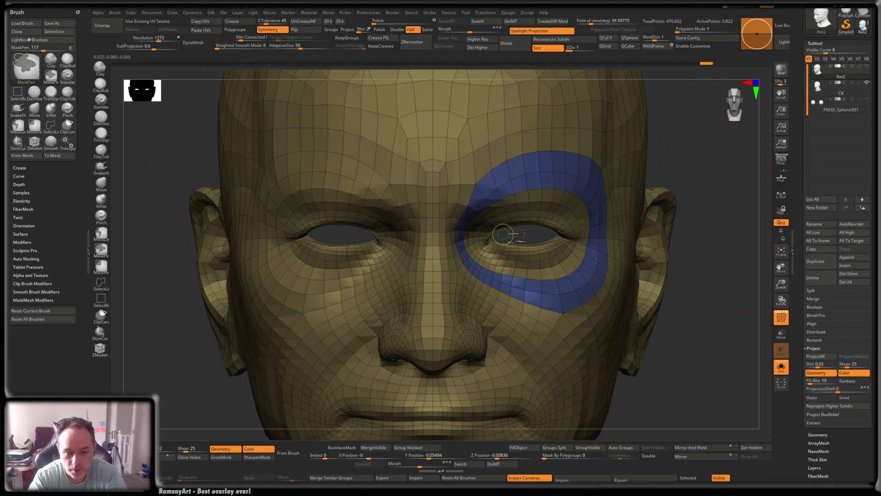
{"action": "key", "text": "ctrl+z"}
{"action": "key", "text": "ctrl+z"}
Assign two polygon loops around both eyes to one polygroup and regroup the separate remaining head parts.
{"action": "mouse_move", "coordinate": [559, 270]}
{"action": "right_mouse_down"}
{"action": "mouse_move", "coordinate": [549, 283]}
{"action": "mouse_move", "coordinate": [565, 308]}
{"action": "mouse_move", "coordinate": [553, 301]}
{"action": "mouse_move", "coordinate": [578, 309]}
{"action": "mouse_move", "coordinate": [569, 292]}
{"action": "mouse_move", "coordinate": [582, 295]}
{"action": "right_mouse_up"}
{"action": "left_click", "coordinate": [546, 320]}
{"action": "key", "text": "ctrl+z"}
{"action": "left_click", "coordinate": [576, 315], "text": "ctrl+shift"}
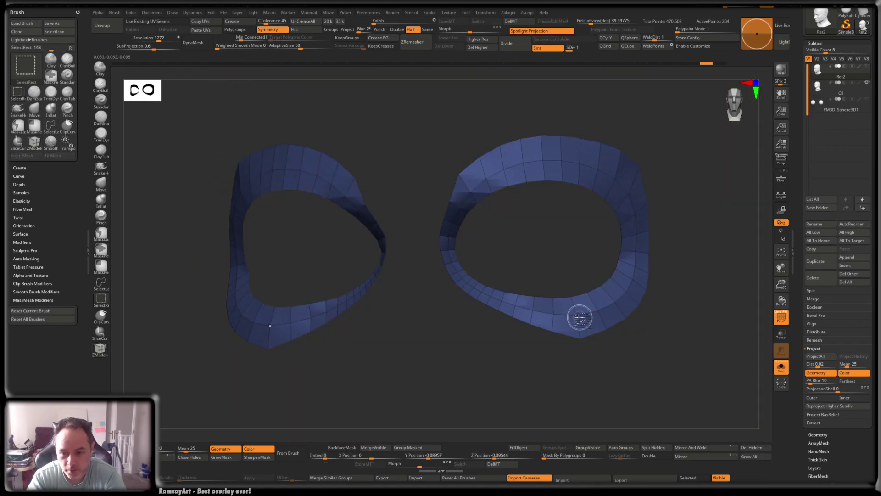
{"action": "left_click", "coordinate": [580, 317], "text": "ctrl+shift"}
{"action": "key", "text": "ctrl+w"}
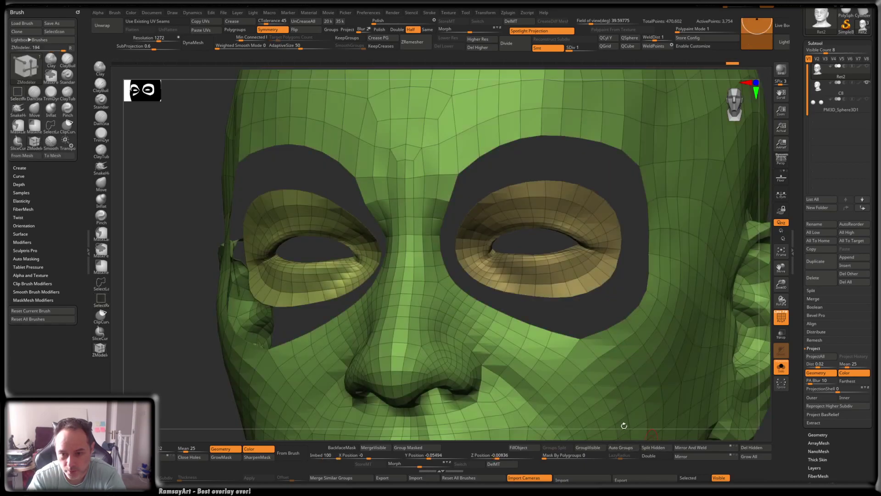
Isolate the eye regions, group both inner eye areas as a single polygroup, and bring back the whole head.
{"action": "left_click", "coordinate": [573, 287], "text": "ctrl+alt+shift"}
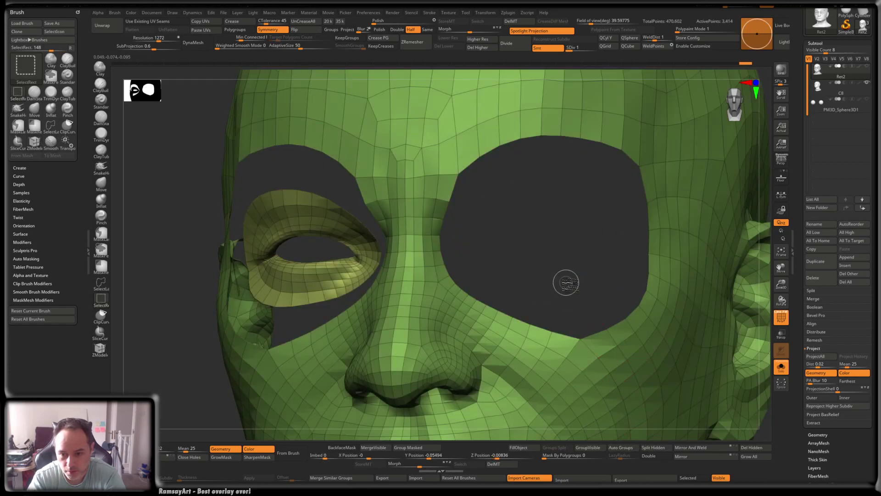
{"action": "left_click", "coordinate": [347, 262], "text": "ctrl+alt+shift"}
{"action": "left_click", "coordinate": [171, 286], "text": "ctrl+shift"}
{"action": "mouse_move", "coordinate": [547, 271]}
{"action": "right_mouse_down"}
{"action": "mouse_move", "coordinate": [561, 272]}
{"action": "mouse_move", "coordinate": [550, 271]}
{"action": "right_mouse_up"}
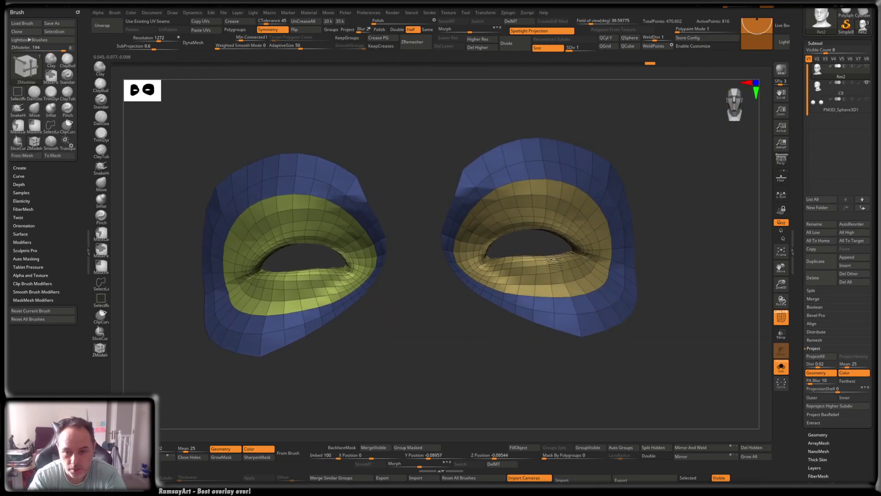
{"action": "left_click", "coordinate": [587, 317], "text": "ctrl+alt+shift"}
{"action": "left_click", "coordinate": [596, 322], "text": "ctrl+shift"}
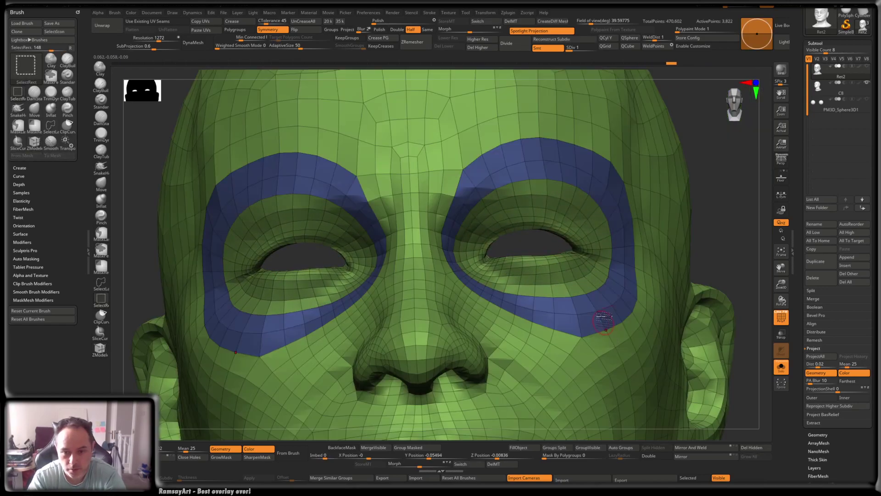
Hide the inner eye areas and the loops around them, keeping only the rest of the head visible.
{"action": "right_click_drag", "start_coordinate": [586, 296], "coordinate": [580, 287]}
{"action": "mouse_move", "coordinate": [500, 316]}
{"action": "right_mouse_down"}
{"action": "mouse_move", "coordinate": [521, 308]}
{"action": "mouse_move", "coordinate": [511, 299]}
{"action": "right_mouse_up"}
{"action": "left_click", "coordinate": [538, 292], "text": "ctrl+shift"}
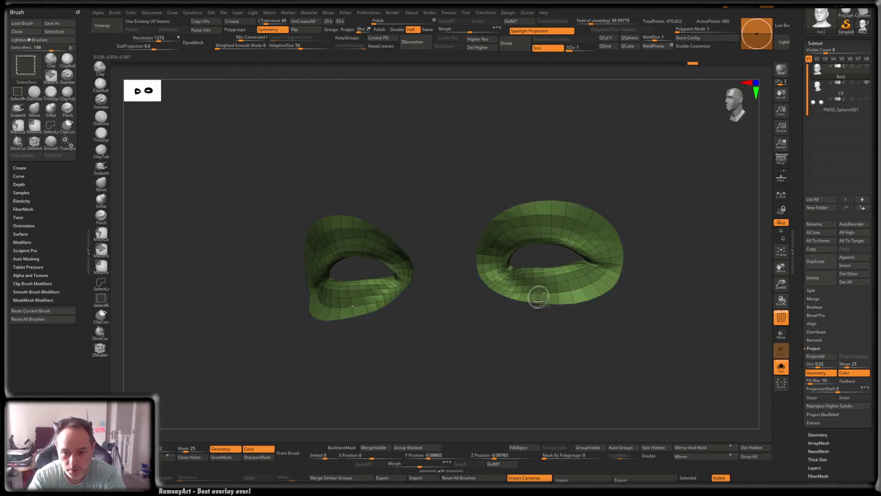
{"action": "left_click", "coordinate": [532, 286], "text": "ctrl+shift"}
{"action": "left_click", "coordinate": [545, 319], "text": "ctrl+shift"}
{"action": "right_click_drag", "start_coordinate": [541, 308], "coordinate": [466, 200]}
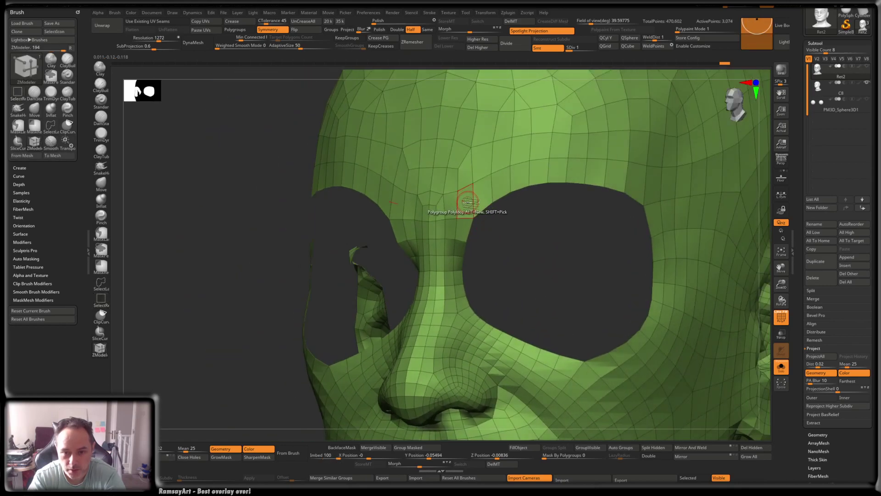
Polygroup the adjacent polygon loops that run over the nose, down the cheeks and under the chin around the mouth.
{"action": "left_click", "coordinate": [467, 202]}
{"action": "key", "text": "ctrl+z"}
{"action": "right_click_drag", "start_coordinate": [623, 224], "coordinate": [508, 244], "text": "ctrl"}
{"action": "left_click", "coordinate": [485, 241]}
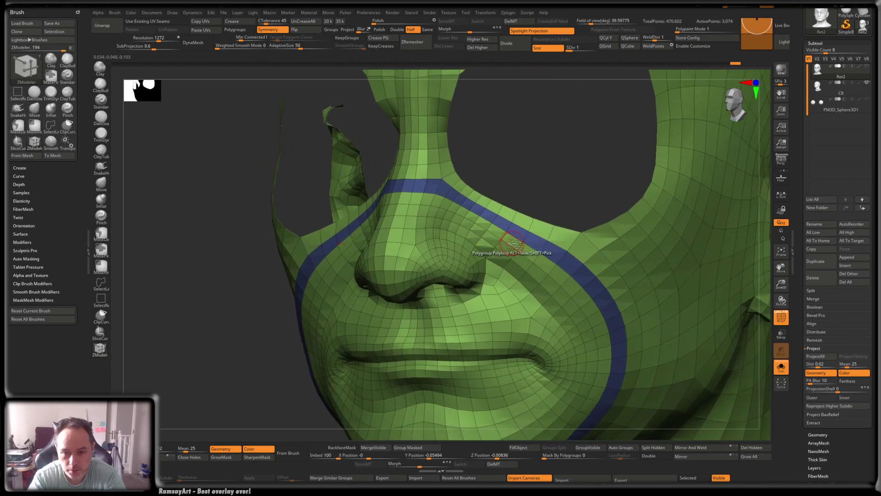
{"action": "left_click", "coordinate": [525, 261]}
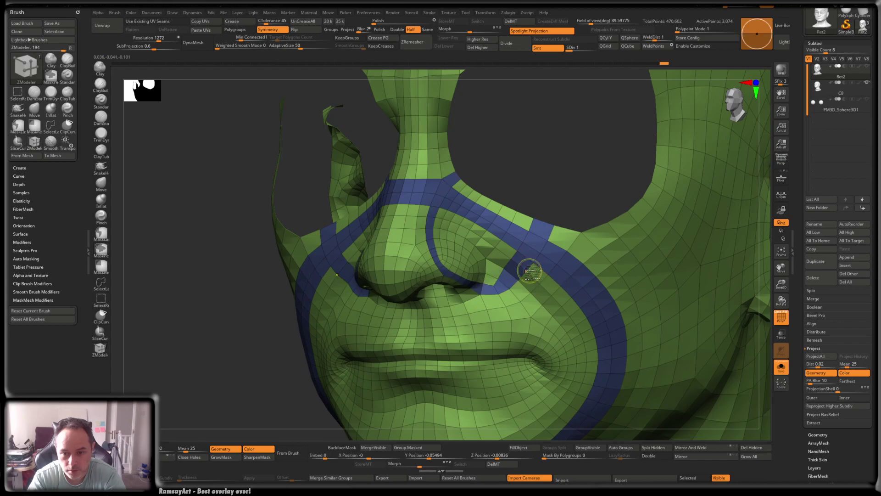
{"action": "key", "text": "ctrl+z"}
{"action": "left_click", "coordinate": [538, 274]}
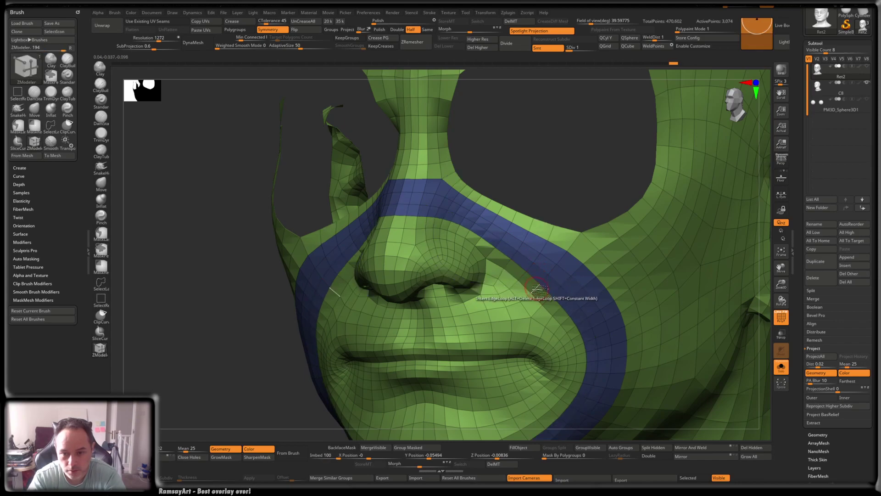
{"action": "left_click", "coordinate": [532, 285]}
{"action": "mouse_move", "coordinate": [536, 289]}
{"action": "right_mouse_down", "text": "alt"}
{"action": "mouse_move", "coordinate": [528, 253]}
{"action": "mouse_move", "coordinate": [556, 254]}
{"action": "mouse_move", "coordinate": [546, 237]}
{"action": "right_mouse_up", "text": "alt"}
{"action": "left_click", "coordinate": [519, 265]}
{"action": "key", "text": "ctrl+z"}
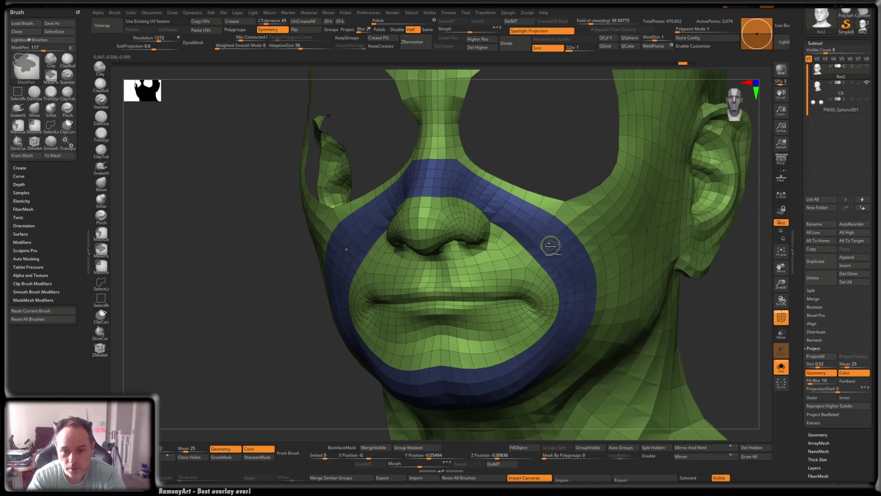
Unhide the head and isolate the polygon loops around the eyes and mouth.
{"action": "left_click", "coordinate": [551, 243], "text": "ctrl+alt+shift"}
{"action": "key", "text": "ctrl+z"}
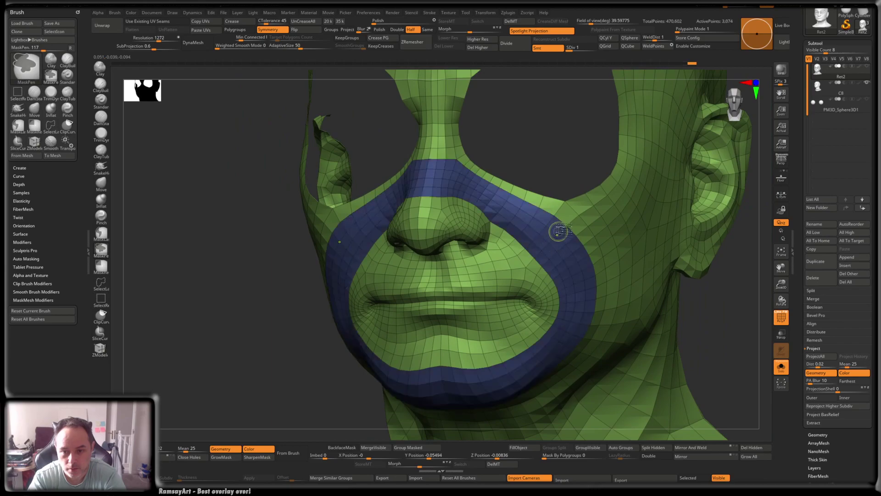
{"action": "left_click_drag", "start_coordinate": [260, 317], "coordinate": [274, 326], "text": "ctrl+shift"}
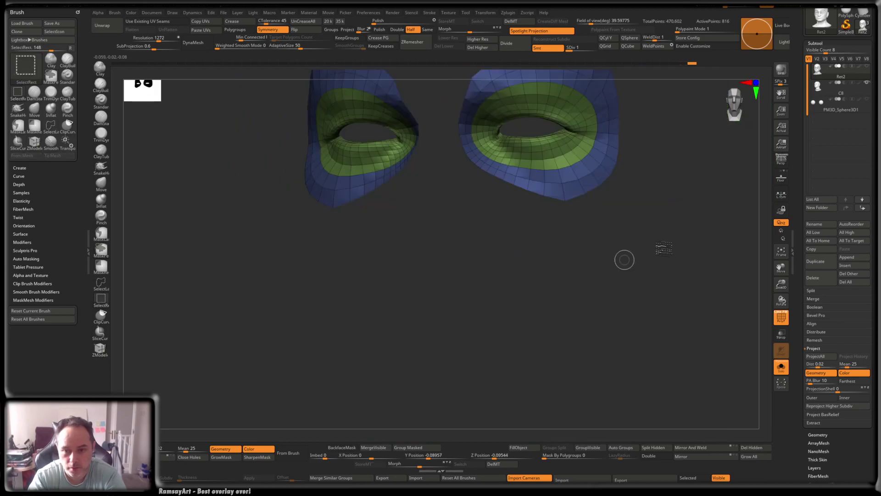
{"action": "left_click", "coordinate": [624, 260], "text": "ctrl+shift"}
{"action": "left_click", "coordinate": [549, 246], "text": "ctrl+shift"}
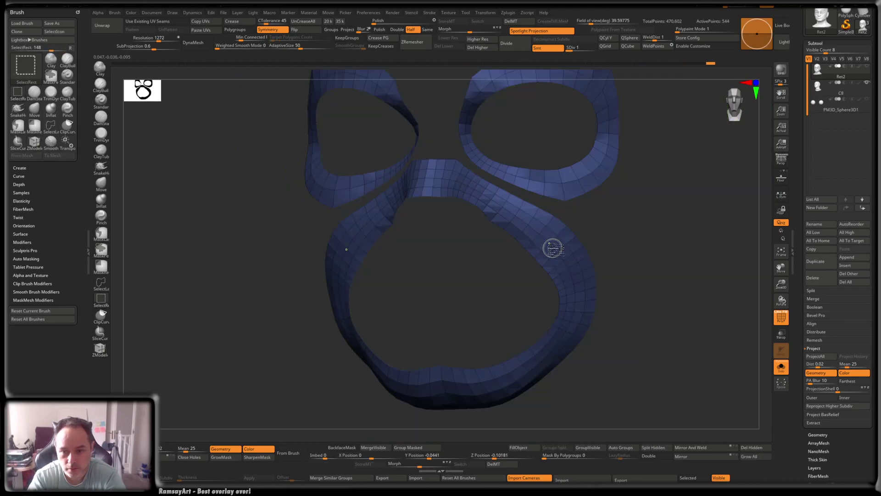
{"action": "left_click", "coordinate": [553, 248], "text": "ctrl+shift"}
{"action": "left_click", "coordinate": [552, 248], "text": "ctrl+shift"}
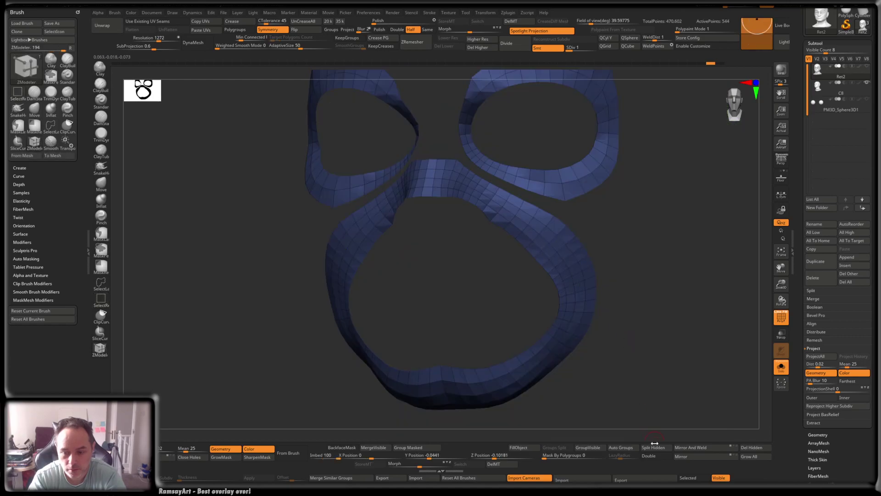
Group both eye loops as one polygroup separate from the mouth loops, and reveal the whole head.
{"action": "left_click", "coordinate": [572, 272], "text": "ctrl+alt+shift"}
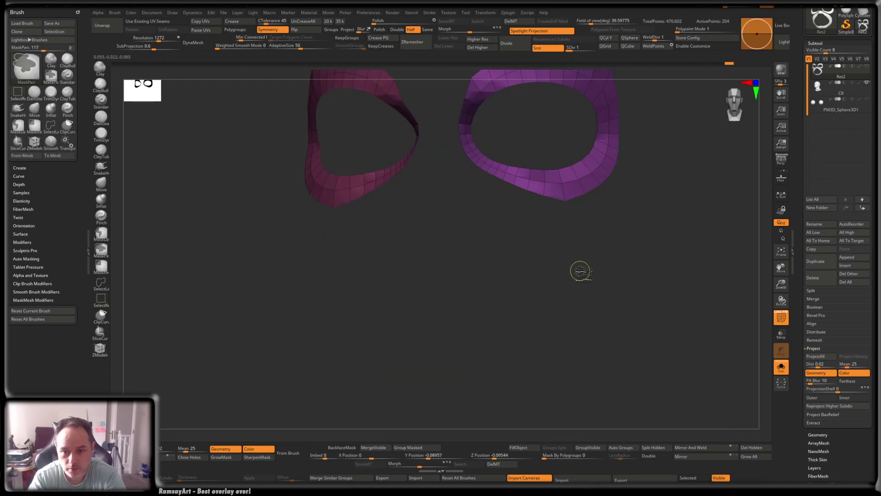
{"action": "key", "text": "ctrl+w"}
{"action": "left_click", "coordinate": [614, 273], "text": "ctrl+shift"}
Polygroup the outer polygon loops around the lips with ZModeler's Polygroup Polyloop action.
{"action": "right_click_drag", "start_coordinate": [625, 250], "coordinate": [546, 285]}
{"action": "right_click_drag", "start_coordinate": [510, 262], "coordinate": [544, 263], "text": "ctrl"}
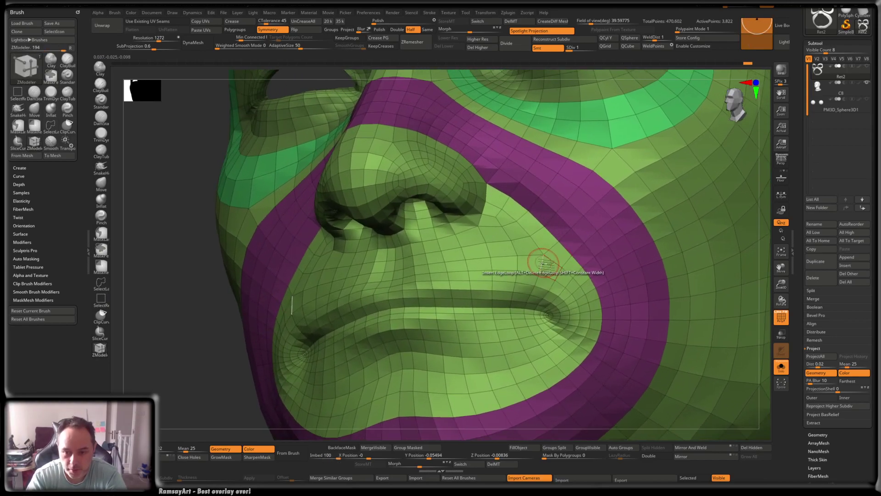
{"action": "left_click", "coordinate": [537, 263]}
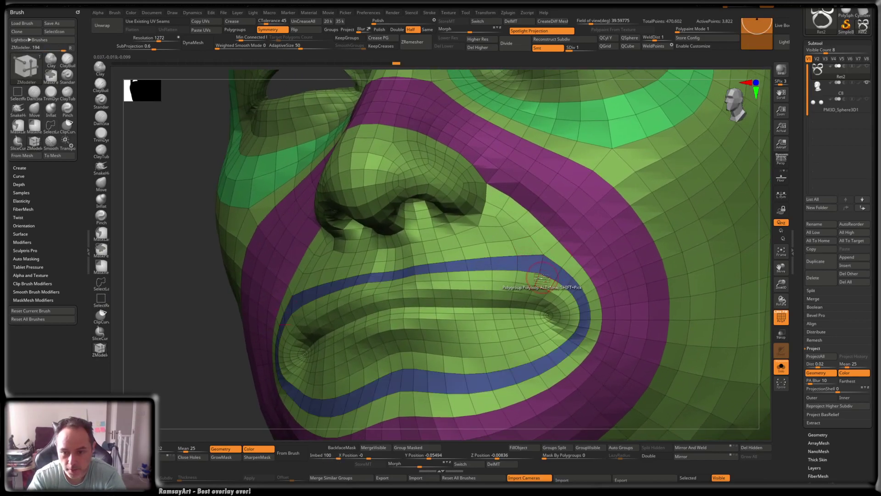
{"action": "left_click", "coordinate": [531, 280]}
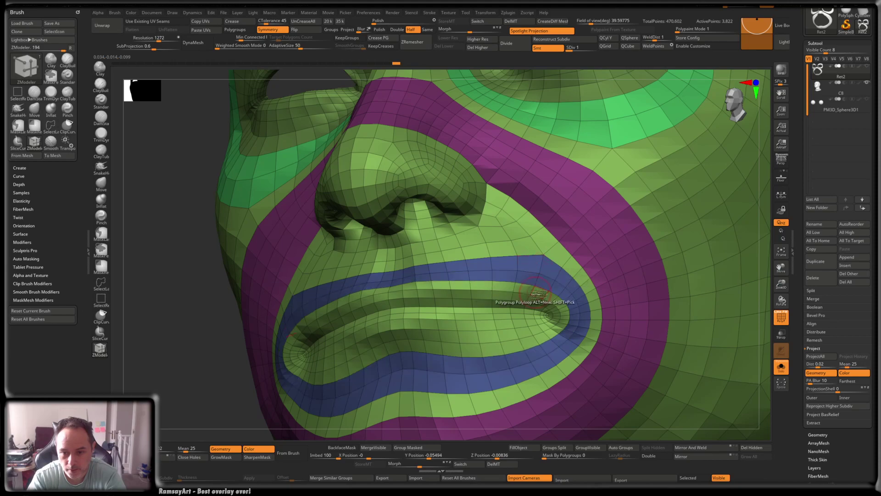
{"action": "left_click", "coordinate": [528, 291]}
Extend the lip polygroup inward over the adjacent loops toward the mouth opening, undoing the excess innermost loop.
{"action": "right_click_drag", "start_coordinate": [533, 293], "coordinate": [621, 291], "text": "ctrl"}
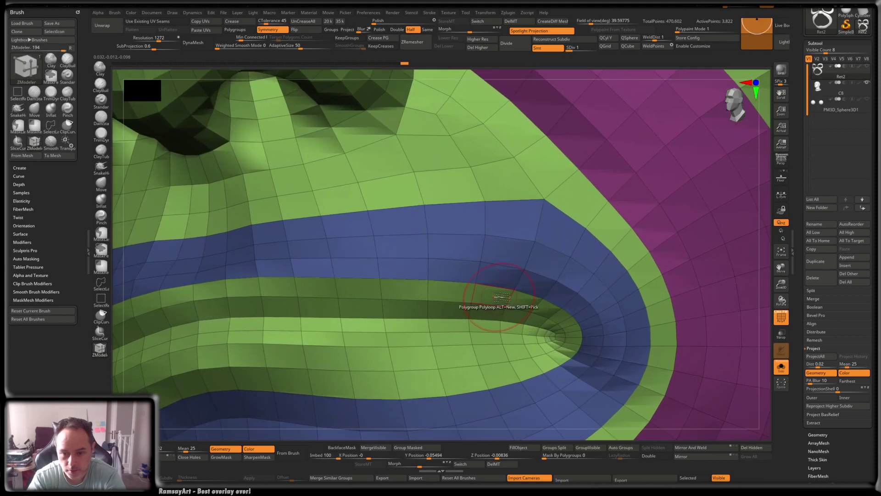
{"action": "left_click", "coordinate": [519, 302]}
{"action": "left_click", "coordinate": [496, 314]}
{"action": "left_click", "coordinate": [493, 326]}
{"action": "key", "text": "ctrl+z"}
{"action": "mouse_move", "coordinate": [531, 331]}
{"action": "right_mouse_down", "text": "ctrl"}
{"action": "mouse_move", "coordinate": [460, 301]}
{"action": "mouse_move", "coordinate": [491, 309]}
{"action": "mouse_move", "coordinate": [477, 331]}
{"action": "mouse_move", "coordinate": [526, 332]}
{"action": "mouse_move", "coordinate": [468, 332]}
{"action": "mouse_move", "coordinate": [478, 320]}
{"action": "mouse_move", "coordinate": [624, 296]}
{"action": "mouse_move", "coordinate": [652, 315]}
{"action": "right_mouse_up", "text": "ctrl"}
{"action": "right_click_drag", "start_coordinate": [574, 319], "coordinate": [437, 311], "text": "ctrl"}
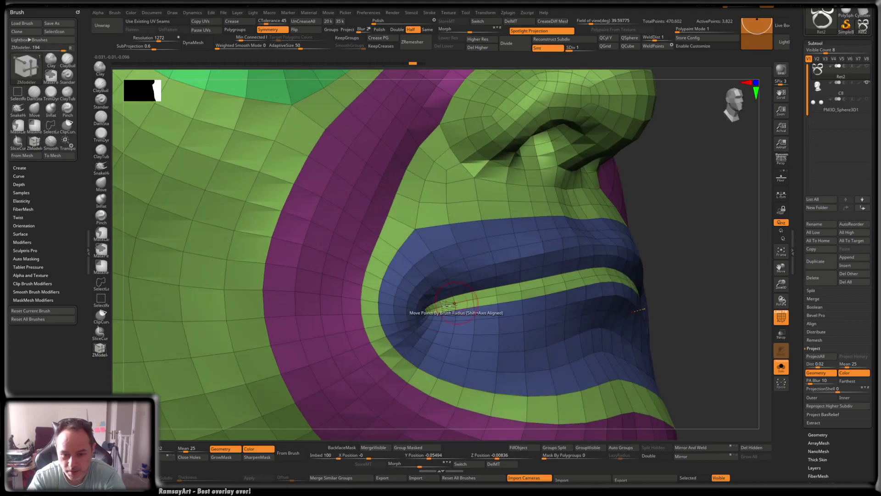
{"action": "right_click_drag", "start_coordinate": [510, 289], "coordinate": [459, 294]}
{"action": "right_click_drag", "start_coordinate": [459, 294], "coordinate": [517, 297], "text": "ctrl"}
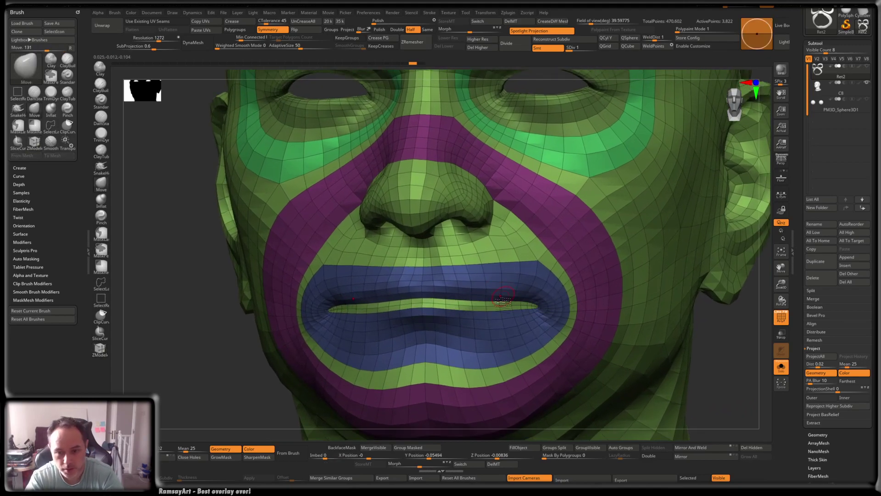
Isolate the remaining ungrouped head polygons, split them with Auto Groups, and reveal the whole head.
{"action": "left_click", "coordinate": [473, 306], "text": "ctrl+shift"}
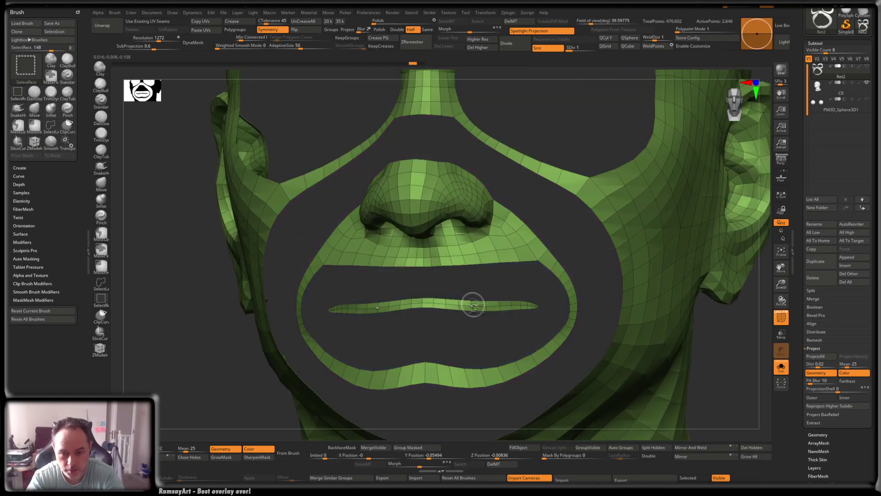
{"action": "left_click", "coordinate": [632, 449]}
{"action": "right_click_drag", "start_coordinate": [606, 335], "coordinate": [597, 322], "text": "ctrl"}
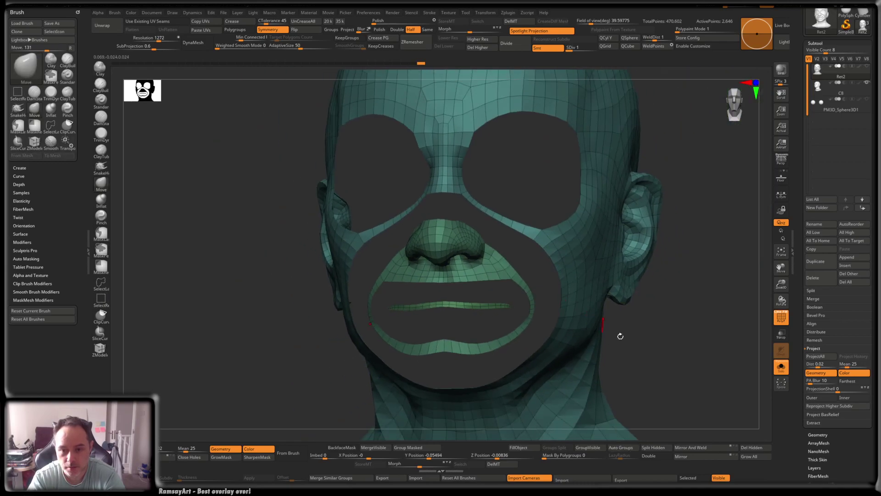
{"action": "left_click", "coordinate": [656, 330], "text": "ctrl+shift"}
Polygroup the polygon loops encircling the ears with ZModeler.
{"action": "right_click_drag", "start_coordinate": [656, 328], "coordinate": [579, 270]}
{"action": "right_click_drag", "start_coordinate": [633, 266], "coordinate": [555, 229]}
{"action": "mouse_move", "coordinate": [556, 183]}
{"action": "right_mouse_down", "text": "ctrl"}
{"action": "mouse_move", "coordinate": [545, 200]}
{"action": "mouse_move", "coordinate": [566, 178]}
{"action": "right_mouse_up", "text": "ctrl"}
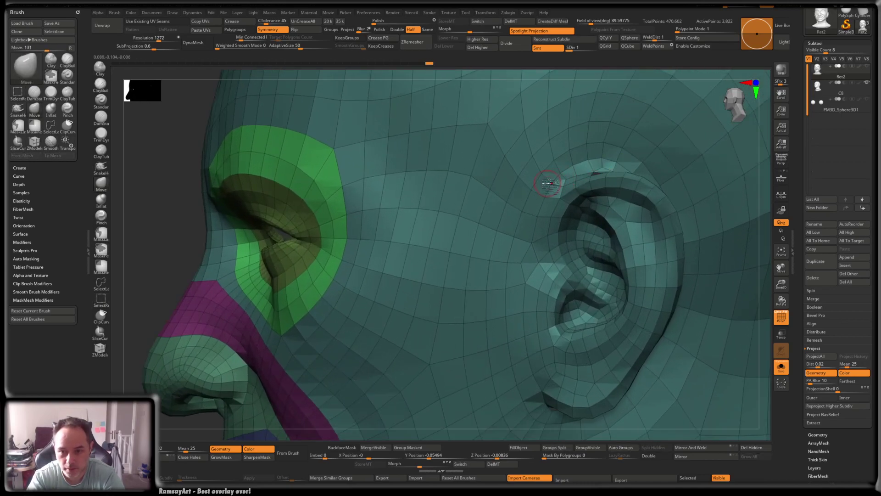
{"action": "key", "text": "b"}
{"action": "key", "text": "z"}
{"action": "key", "text": "m"}
{"action": "left_click", "coordinate": [536, 200]}
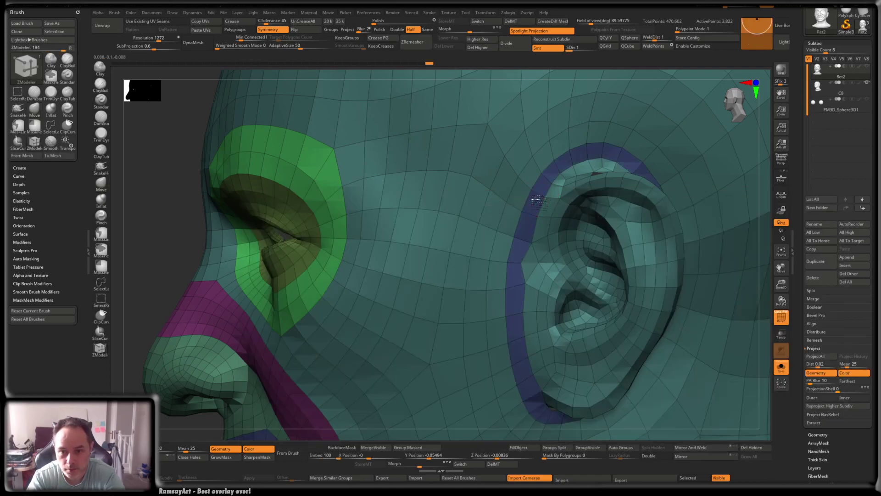
{"action": "right_click_drag", "start_coordinate": [523, 189], "coordinate": [506, 212]}
Hide the ear loops and lips, try Auto Groups on the visible parts, and undo it.
{"action": "left_click", "coordinate": [488, 214], "text": "ctrl+shift"}
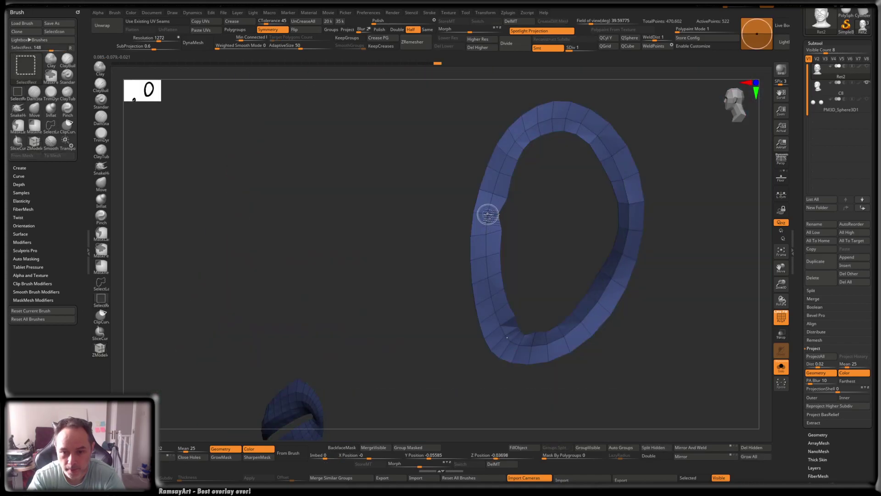
{"action": "left_click", "coordinate": [487, 215], "text": "ctrl+shift"}
{"action": "key", "text": "f"}
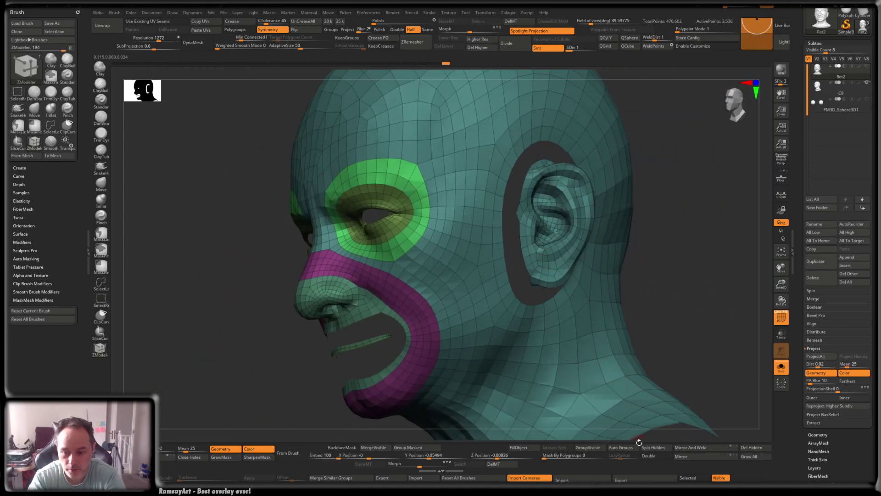
{"action": "left_click", "coordinate": [624, 453]}
{"action": "right_click_drag", "start_coordinate": [596, 281], "coordinate": [582, 255]}
{"action": "key", "text": "ctrl+z"}
Show only the main head surface and ears, separate them with Auto Groups, and reveal the whole head.
{"action": "left_click", "coordinate": [584, 242], "text": "ctrl+shift"}
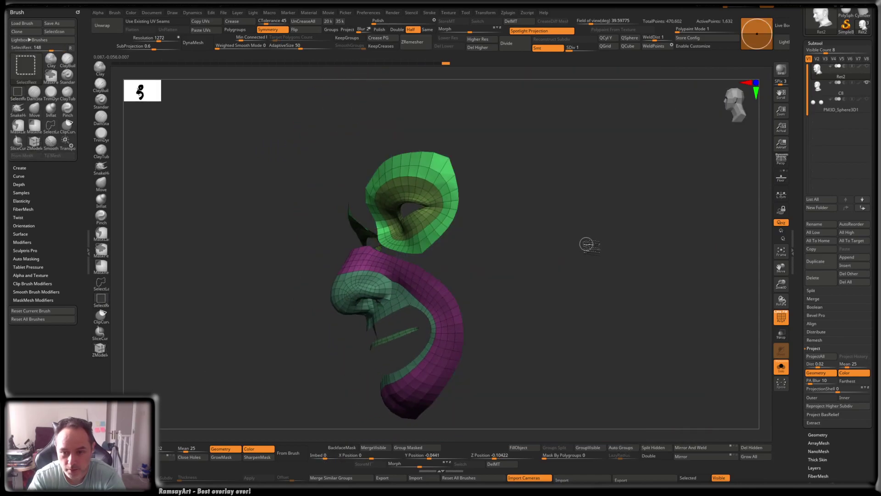
{"action": "left_click_drag", "start_coordinate": [643, 218], "coordinate": [681, 215], "text": "ctrl+shift"}
{"action": "right_click_drag", "start_coordinate": [600, 241], "coordinate": [593, 246]}
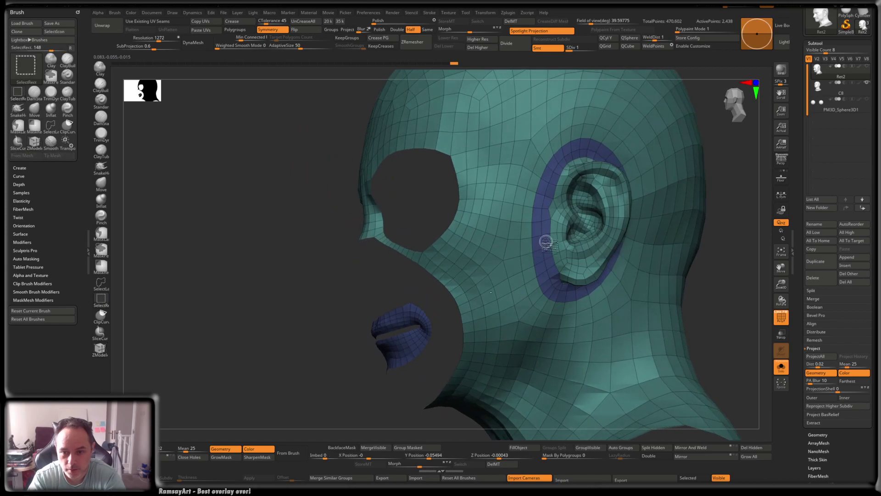
{"action": "left_click", "coordinate": [510, 237], "text": "ctrl+alt+shift"}
{"action": "left_click_drag", "start_coordinate": [515, 248], "coordinate": [528, 258], "text": "ctrl+shift"}
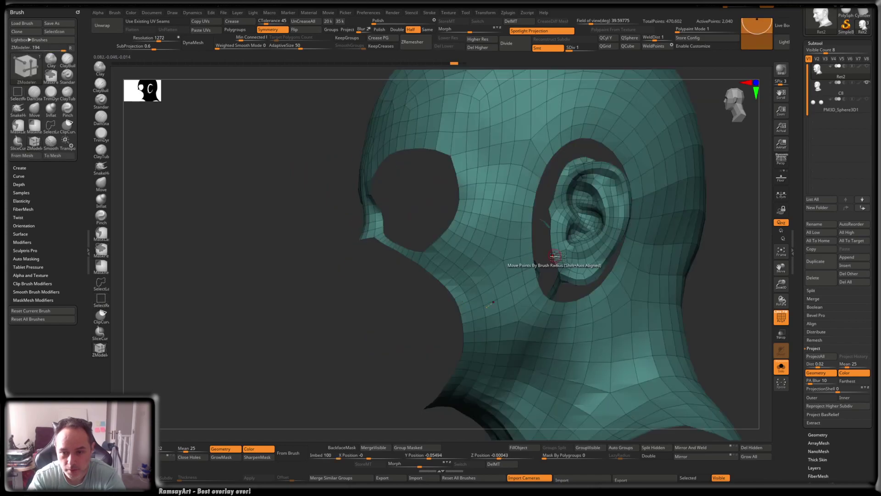
{"action": "right_click_drag", "start_coordinate": [557, 284], "coordinate": [576, 291]}
{"action": "left_click", "coordinate": [628, 448]}
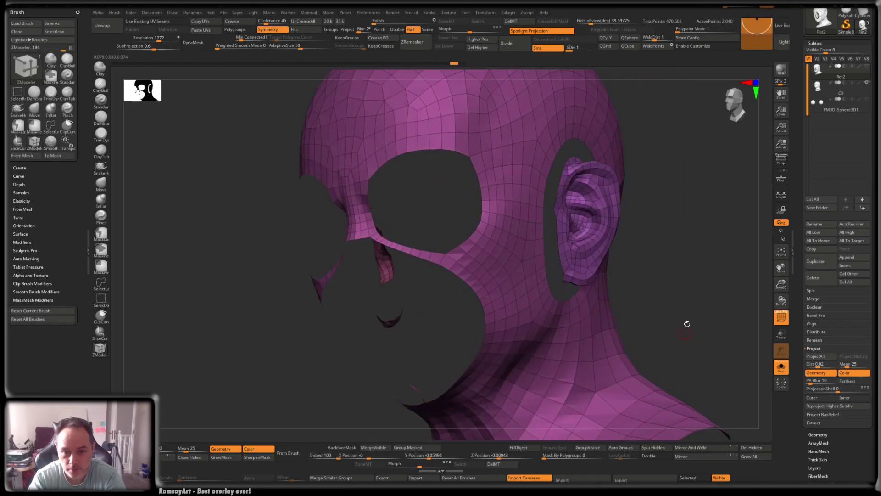
{"action": "left_click", "coordinate": [685, 330], "text": "ctrl+shift"}
Isolate the ear loops and lips, split them into separate polygroups with Auto Groups, and unhide the head.
{"action": "left_click_drag", "start_coordinate": [689, 277], "coordinate": [618, 226]}
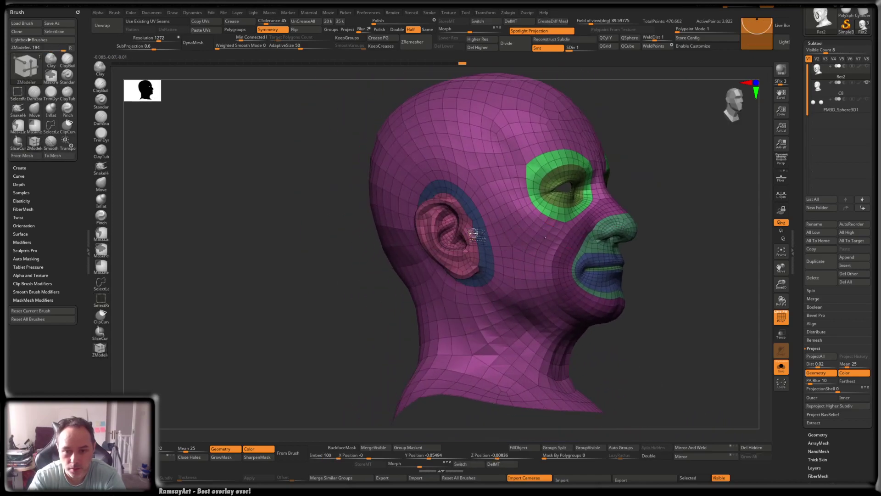
{"action": "left_click", "coordinate": [478, 230], "text": "ctrl+shift"}
{"action": "left_click_drag", "start_coordinate": [554, 234], "coordinate": [626, 423]}
{"action": "left_click", "coordinate": [630, 447]}
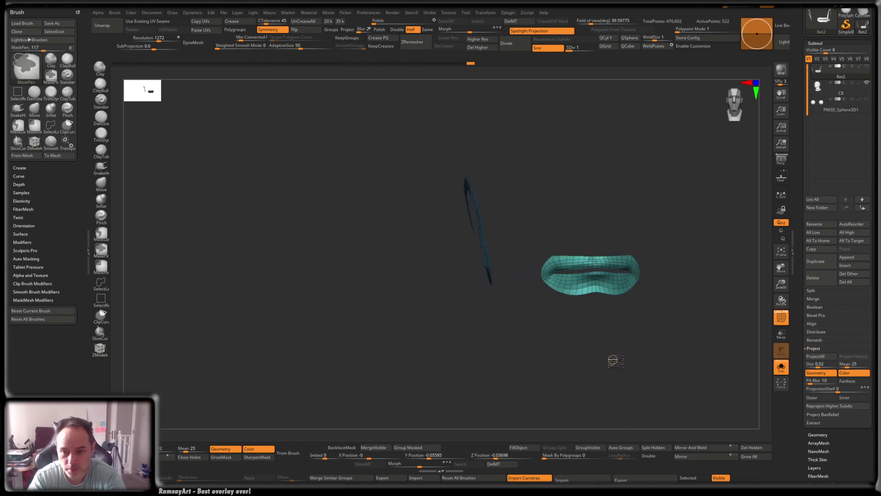
{"action": "left_click", "coordinate": [613, 360], "text": "ctrl+shift"}
Isolate the narrow strip between the lips, give it its own polygroup, and reveal the whole head.
{"action": "mouse_move", "coordinate": [593, 316]}
{"action": "right_mouse_down"}
{"action": "mouse_move", "coordinate": [636, 308]}
{"action": "mouse_move", "coordinate": [606, 279]}
{"action": "mouse_move", "coordinate": [613, 276]}
{"action": "right_mouse_up"}
{"action": "left_click", "coordinate": [597, 278], "text": "ctrl+shift"}
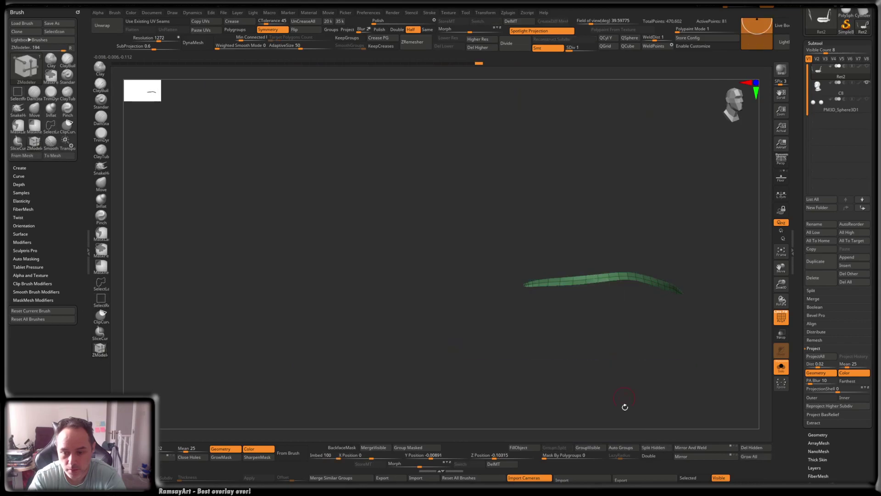
{"action": "left_click", "coordinate": [583, 359], "text": "ctrl+shift"}
{"action": "right_click_drag", "start_coordinate": [589, 353], "coordinate": [524, 332], "text": "ctrl"}
{"action": "left_click_drag", "start_coordinate": [531, 335], "coordinate": [422, 299]}
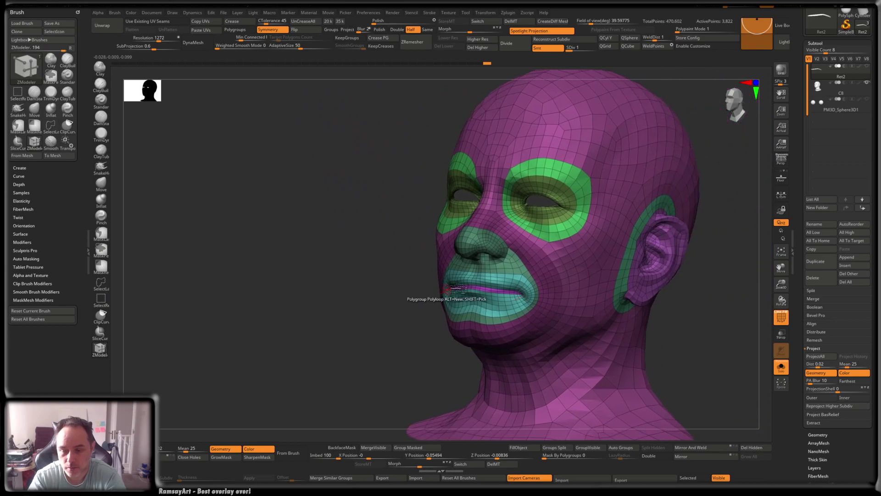
Isolate both ears, combine them into one polygroup, and show the whole head again.
{"action": "left_click", "coordinate": [654, 247], "text": "ctrl+shift"}
{"action": "left_click", "coordinate": [657, 247], "text": "ctrl+shift"}
{"action": "right_click_drag", "start_coordinate": [383, 255], "coordinate": [514, 258]}
{"action": "left_click", "coordinate": [312, 251], "text": "ctrl+shift"}
{"action": "left_click_drag", "start_coordinate": [560, 191], "coordinate": [571, 207], "text": "ctrl+shift"}
{"action": "right_click_drag", "start_coordinate": [571, 216], "coordinate": [564, 240]}
{"action": "key", "text": "ctrl+w"}
{"action": "left_click", "coordinate": [568, 240], "text": "ctrl+shift"}
Isolate the loops around both ears, group them together, and bring back the rest of the head.
{"action": "left_click_drag", "start_coordinate": [555, 239], "coordinate": [505, 243]}
{"action": "left_click", "coordinate": [499, 241], "text": "ctrl+shift"}
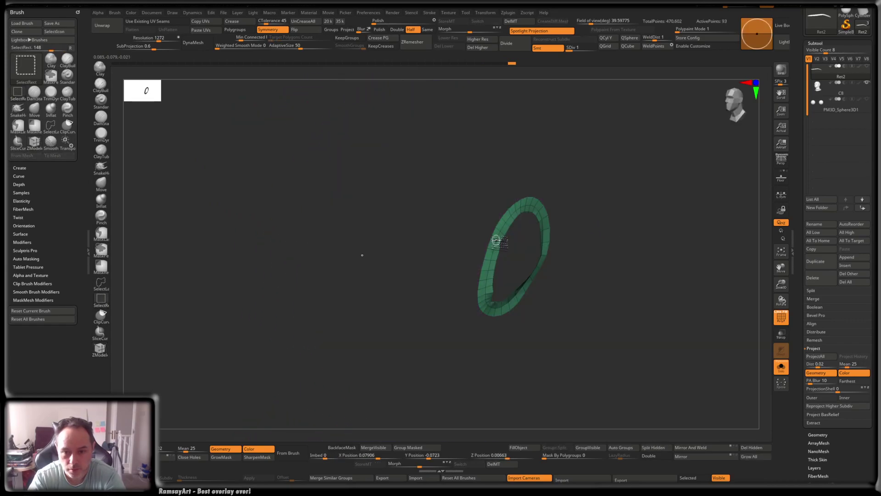
{"action": "left_click", "coordinate": [496, 241], "text": "ctrl+shift"}
{"action": "left_click_drag", "start_coordinate": [280, 251], "coordinate": [394, 256]}
{"action": "left_click", "coordinate": [370, 254], "text": "ctrl+shift"}
{"action": "left_click_drag", "start_coordinate": [610, 189], "coordinate": [654, 203]}
{"action": "left_click", "coordinate": [623, 199], "text": "ctrl+shift"}
{"action": "right_click_drag", "start_coordinate": [528, 252], "coordinate": [567, 194], "text": "ctrl"}
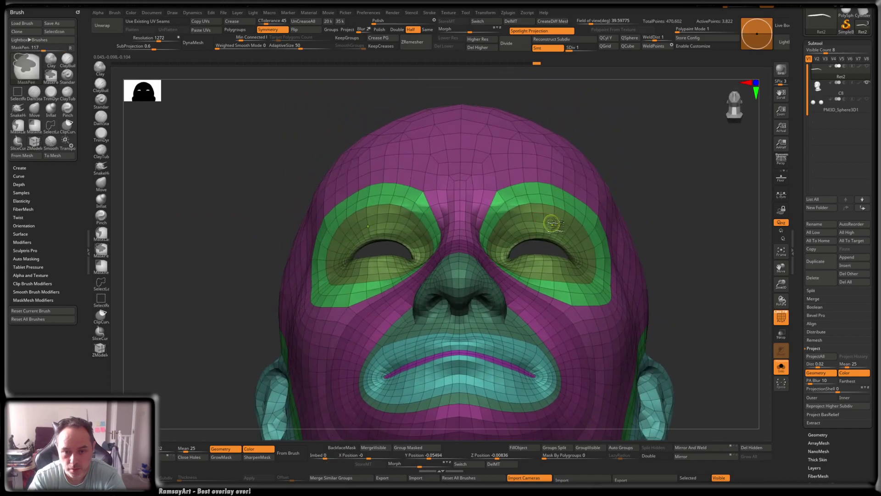
Set Mask By Polygroups to 100 and switch to the Move brush.
{"action": "left_click_drag", "start_coordinate": [553, 223], "coordinate": [544, 240]}
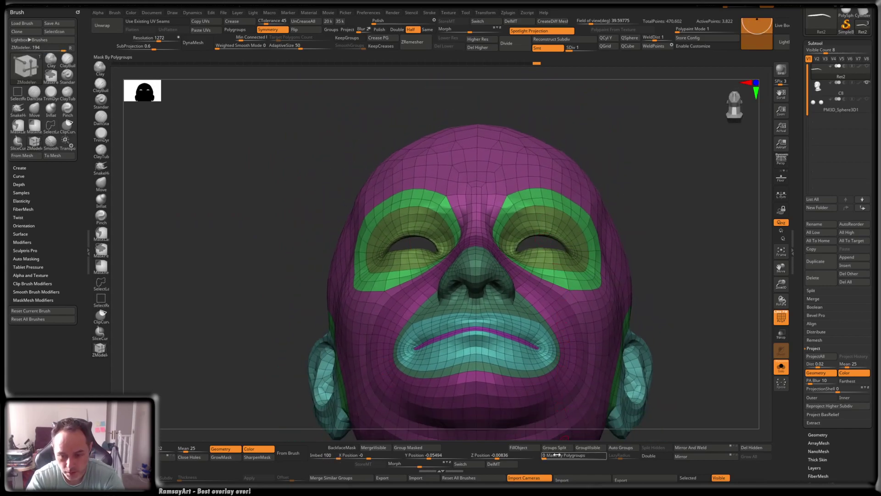
{"action": "key", "text": "b"}
{"action": "key", "text": "s"}
{"action": "key", "text": "t"}
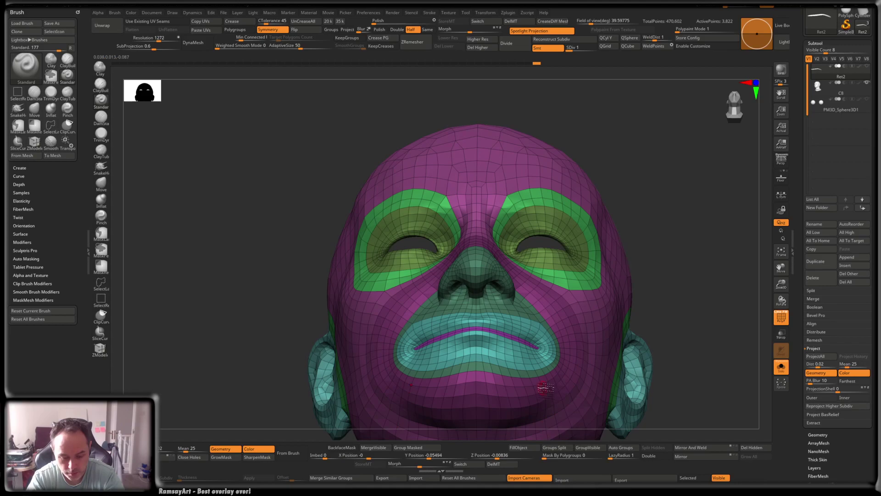
{"action": "key", "text": "space"}
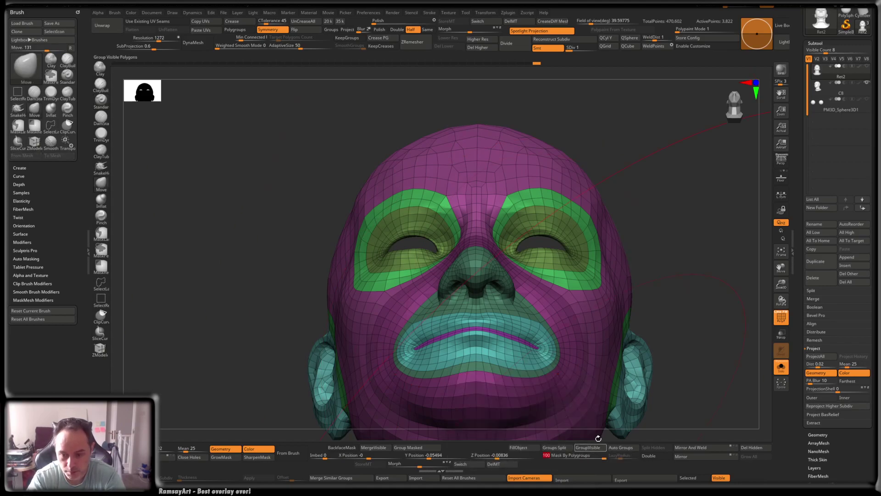
Adjust the Move brush's draw size, test polygroup masking by moving the eye area, and undo the test.
{"action": "key", "text": "space"}
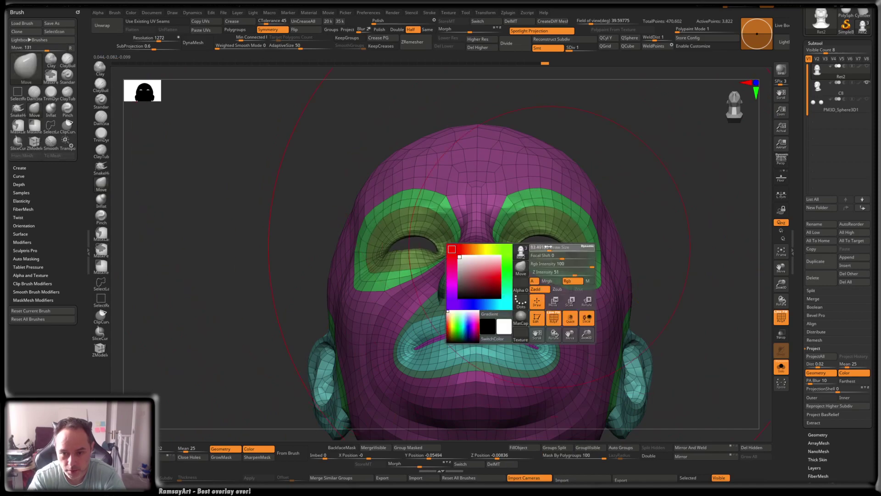
{"action": "left_click_drag", "start_coordinate": [552, 247], "coordinate": [554, 239]}
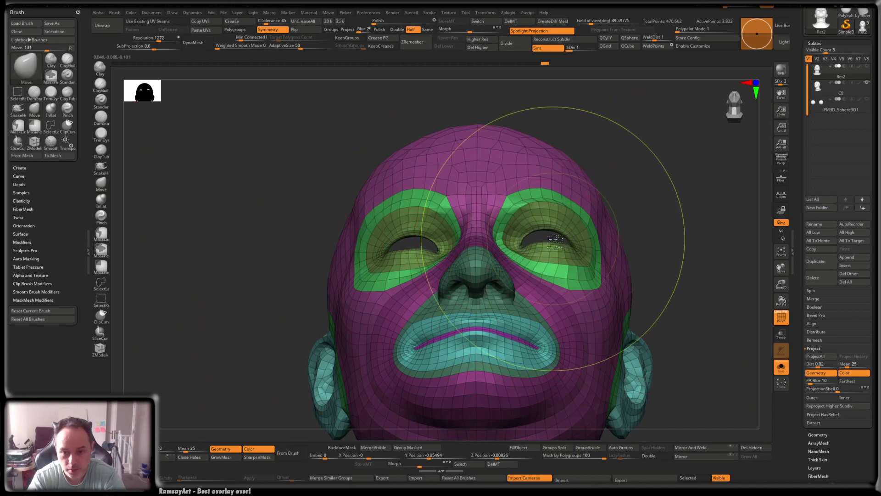
{"action": "key", "text": "ctrl+z"}
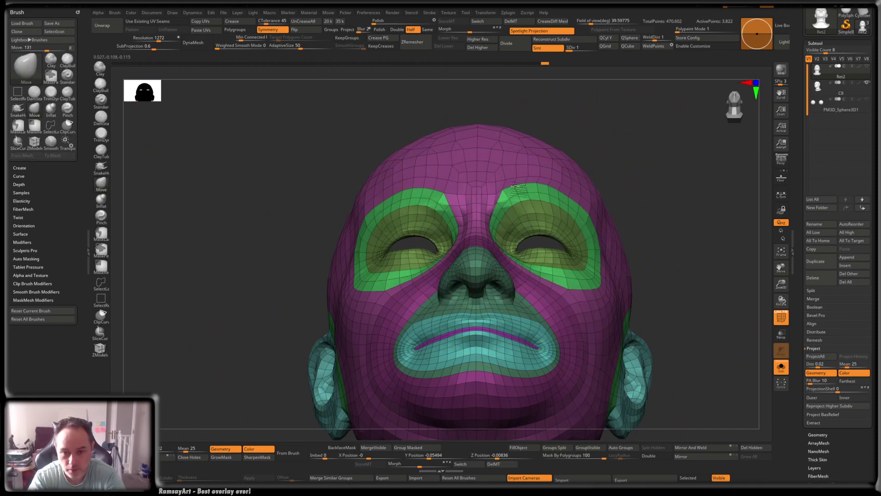
{"action": "key", "text": "ctrl"}
{"action": "mouse_move", "coordinate": [491, 341]}
{"action": "right_mouse_down"}
{"action": "mouse_move", "coordinate": [492, 367]}
{"action": "mouse_move", "coordinate": [472, 310]}
{"action": "right_mouse_up"}
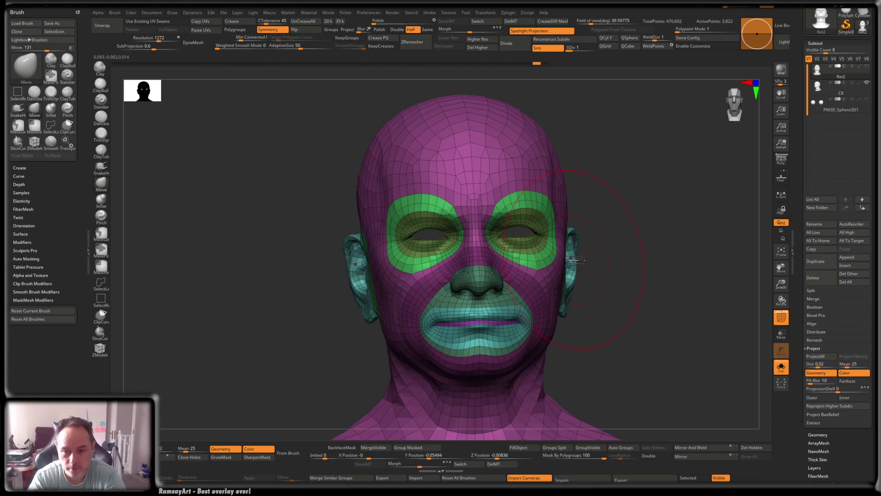
Isolate the main head surface, regroup it until its color contrasts with the mouth loops, and reveal the full head.
{"action": "right_click_drag", "start_coordinate": [621, 252], "coordinate": [542, 197]}
{"action": "right_click_drag", "start_coordinate": [551, 261], "coordinate": [523, 291]}
{"action": "left_click", "coordinate": [516, 272], "text": "ctrl+shift"}
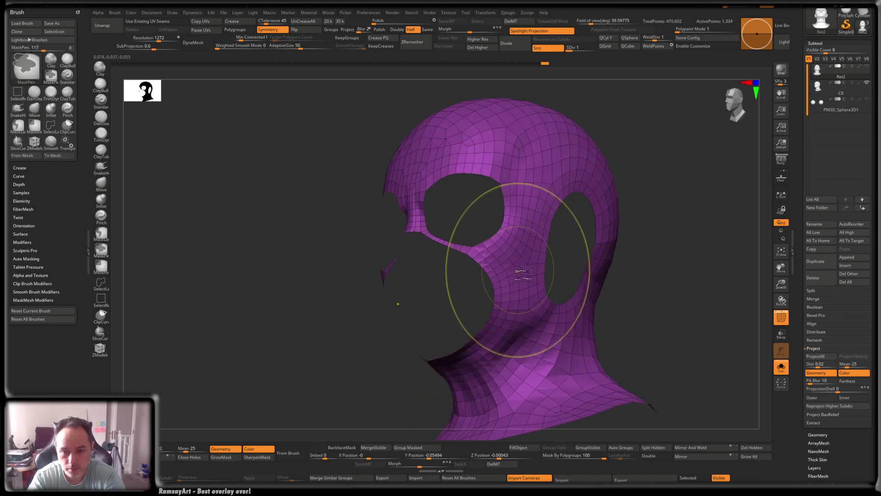
{"action": "left_click", "coordinate": [643, 203], "text": "ctrl+shift"}
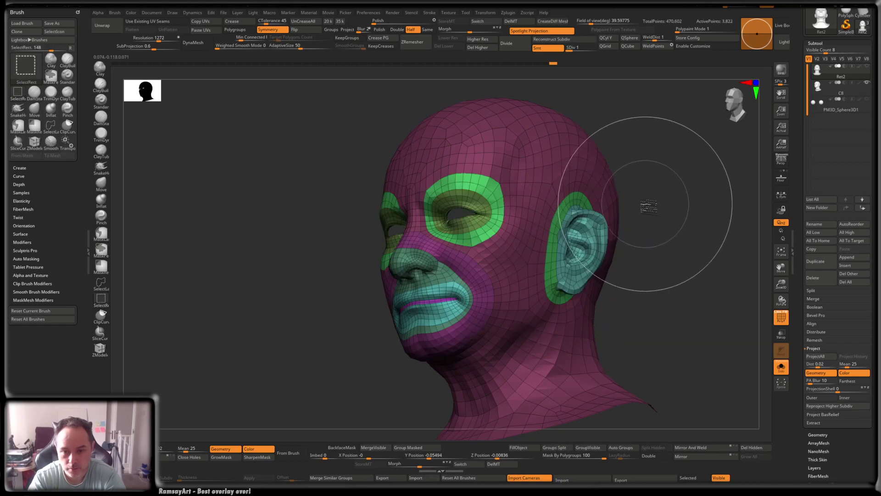
{"action": "left_click", "coordinate": [527, 252], "text": "ctrl+shift"}
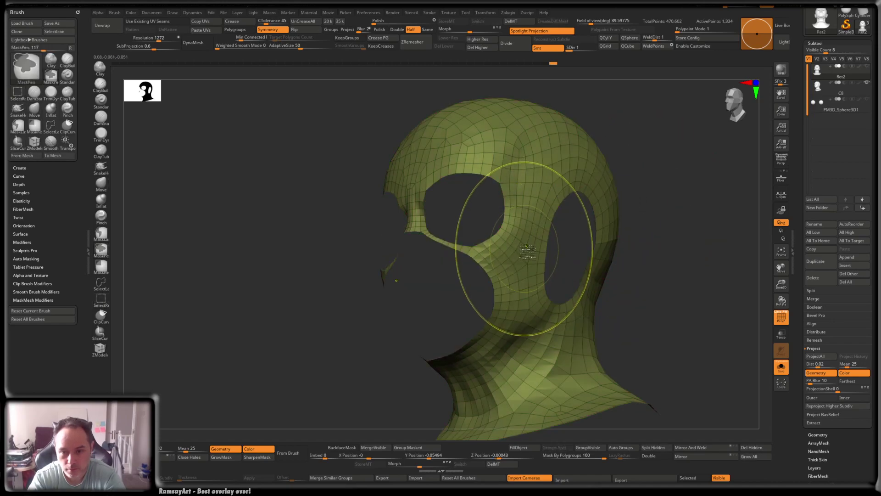
{"action": "left_click", "coordinate": [659, 190], "text": "ctrl+shift"}
{"action": "right_click_drag", "start_coordinate": [634, 190], "coordinate": [624, 192], "text": "shift"}
{"action": "right_click_drag", "start_coordinate": [543, 231], "coordinate": [579, 243], "text": "alt"}
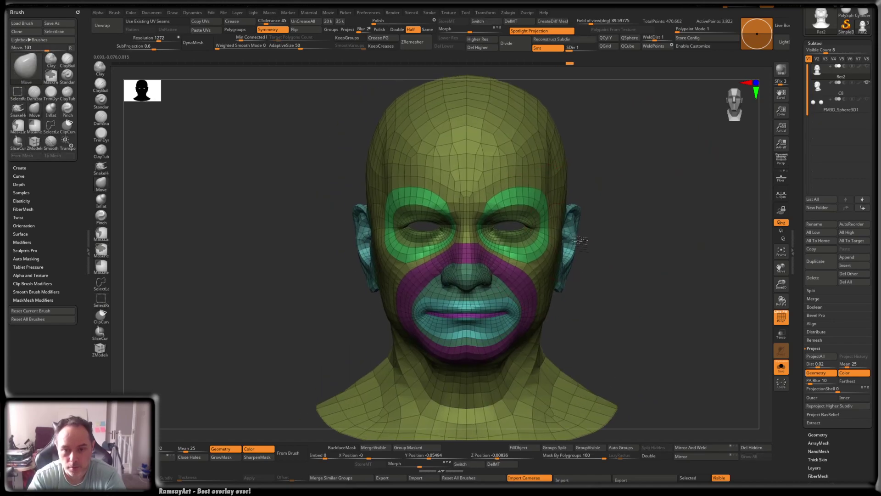
Polygroup a polygon loop inside the nostrils with ZModeler.
{"action": "key", "text": "space"}
{"action": "mouse_move", "coordinate": [530, 221]}
{"action": "right_mouse_down"}
{"action": "mouse_move", "coordinate": [570, 199]}
{"action": "mouse_move", "coordinate": [570, 179]}
{"action": "mouse_move", "coordinate": [521, 276]}
{"action": "mouse_move", "coordinate": [501, 251]}
{"action": "mouse_move", "coordinate": [534, 239]}
{"action": "mouse_move", "coordinate": [521, 220]}
{"action": "right_mouse_up"}
{"action": "right_click_drag", "start_coordinate": [521, 220], "coordinate": [489, 265]}
{"action": "mouse_move", "coordinate": [497, 252]}
{"action": "right_mouse_down", "text": "ctrl"}
{"action": "mouse_move", "coordinate": [526, 250]}
{"action": "mouse_move", "coordinate": [521, 258]}
{"action": "right_mouse_up", "text": "ctrl"}
{"action": "key", "text": "b"}
{"action": "key", "text": "z"}
{"action": "key", "text": "m"}
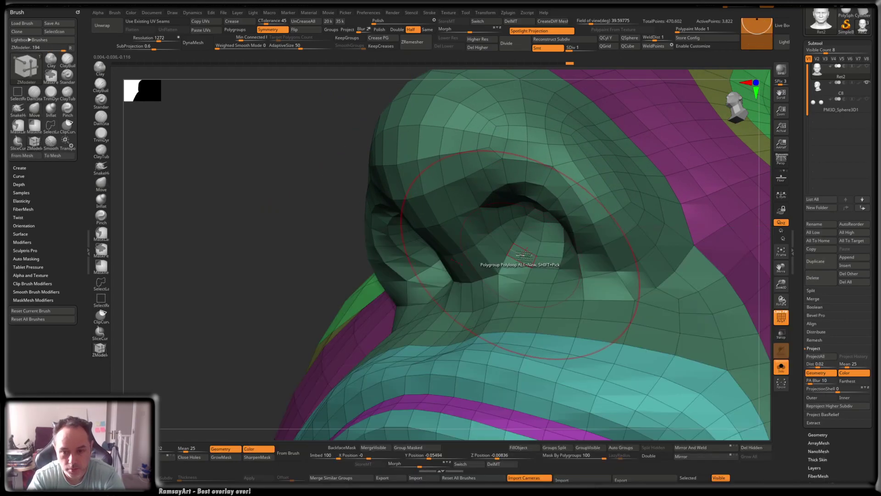
{"action": "left_click", "coordinate": [529, 256]}
Add the adjacent inner nostril loop to the same polygroup, undo the excess loop, and isolate the nostril loops.
{"action": "right_click_drag", "start_coordinate": [528, 255], "coordinate": [543, 235]}
{"action": "left_click", "coordinate": [532, 241]}
{"action": "left_click", "coordinate": [538, 231]}
{"action": "key", "text": "ctrl+z"}
{"action": "left_click", "coordinate": [542, 248], "text": "ctrl+shift"}
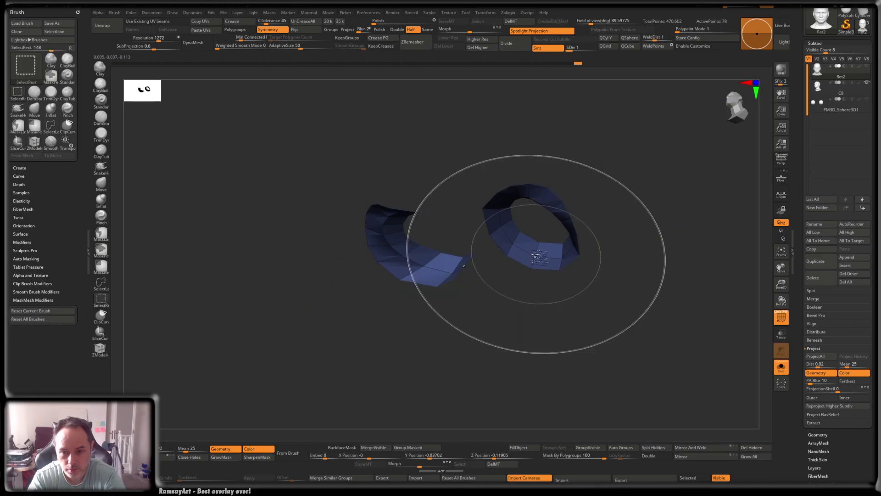
Reveal the head, isolate the green nose group, and separate its disconnected parts with Auto Groups.
{"action": "left_click", "coordinate": [480, 263], "text": "ctrl+shift"}
{"action": "right_click_drag", "start_coordinate": [565, 250], "coordinate": [487, 241]}
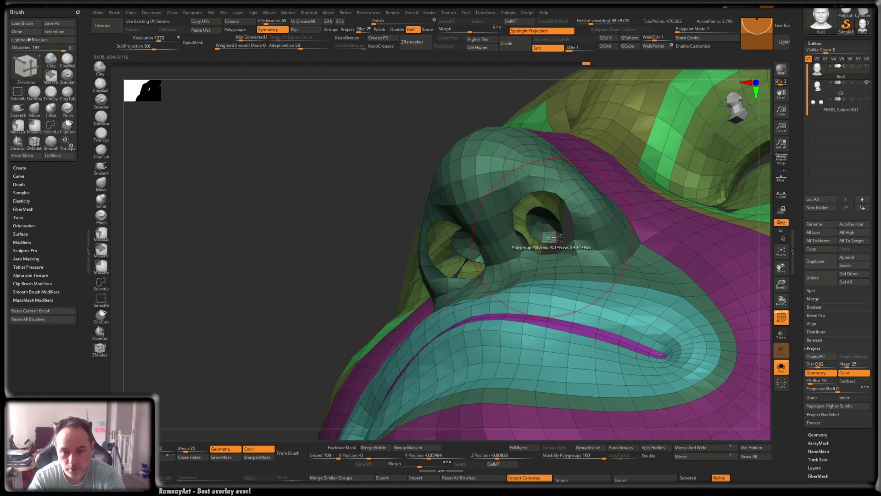
{"action": "right_click_drag", "start_coordinate": [551, 237], "coordinate": [518, 250]}
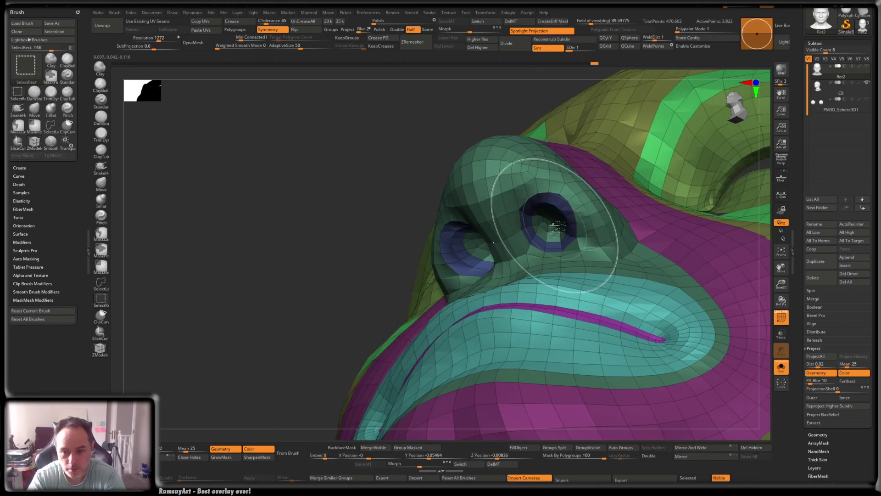
{"action": "left_click", "coordinate": [555, 226], "text": "ctrl+shift"}
{"action": "right_click_drag", "start_coordinate": [553, 225], "coordinate": [542, 322]}
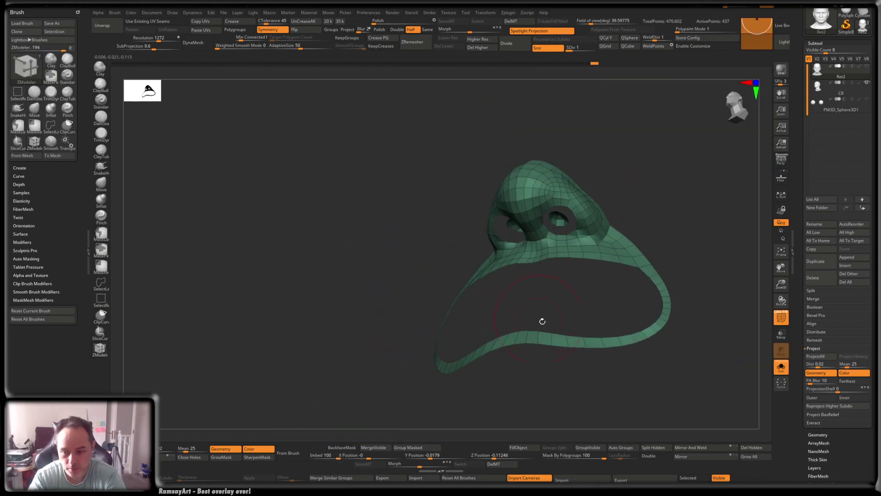
{"action": "left_click", "coordinate": [637, 447]}
Isolate the inner nostril ends, group both into one shared polygroup, and reveal the full head.
{"action": "left_click", "coordinate": [603, 241], "text": "ctrl+shift"}
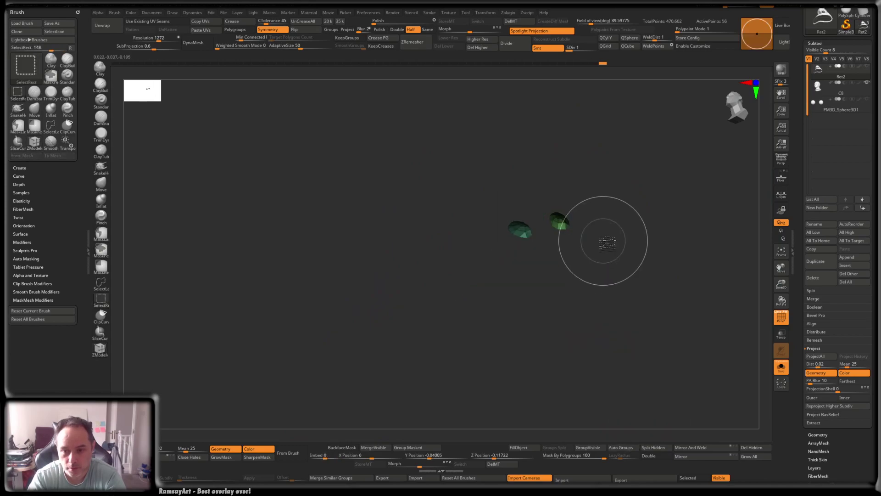
{"action": "left_click", "coordinate": [620, 230], "text": "ctrl+shift"}
{"action": "mouse_move", "coordinate": [643, 236]}
{"action": "right_mouse_down"}
{"action": "mouse_move", "coordinate": [621, 177]}
{"action": "mouse_move", "coordinate": [616, 215]}
{"action": "right_mouse_up"}
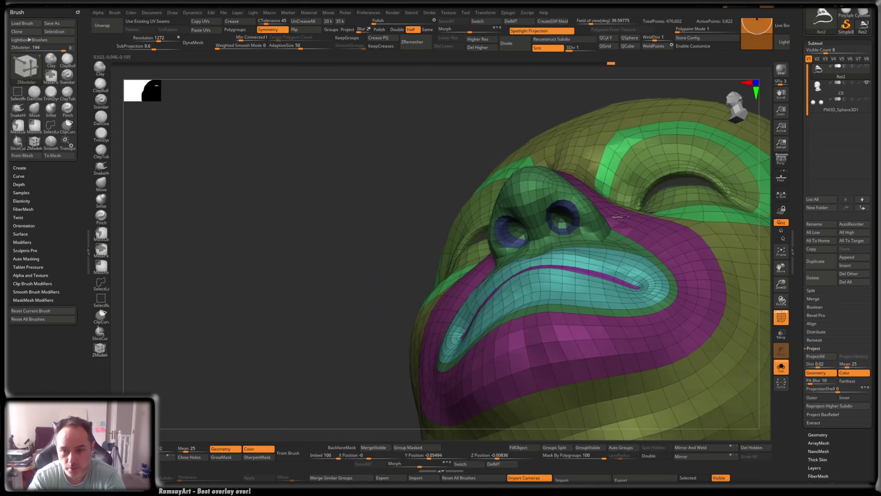
{"action": "left_click", "coordinate": [566, 221], "text": "ctrl+shift"}
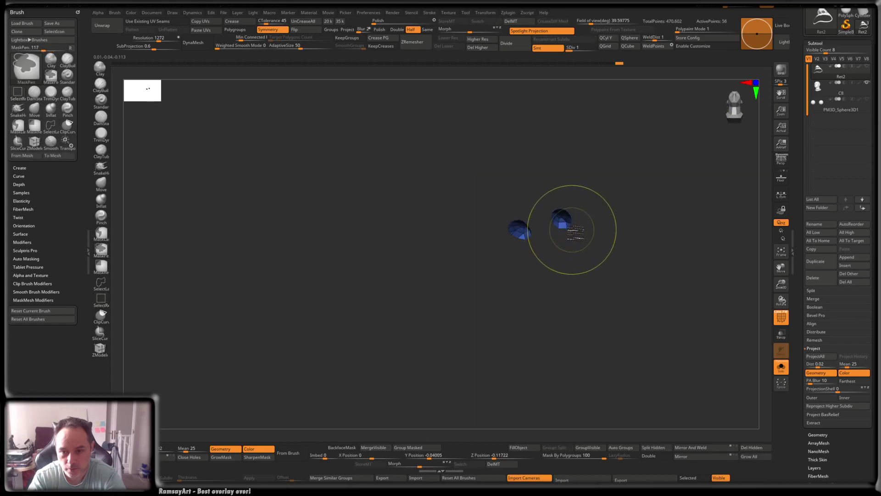
{"action": "left_click", "coordinate": [403, 307], "text": "ctrl+shift"}
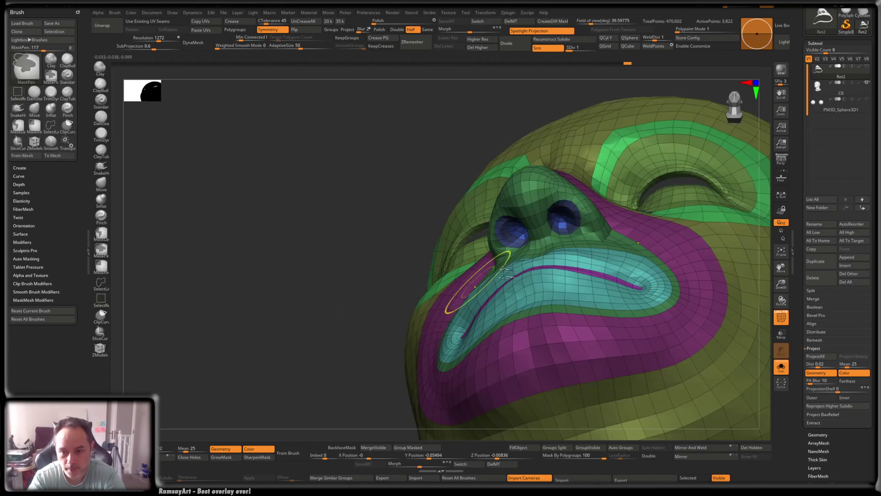
{"action": "left_click", "coordinate": [566, 222], "text": "ctrl+shift"}
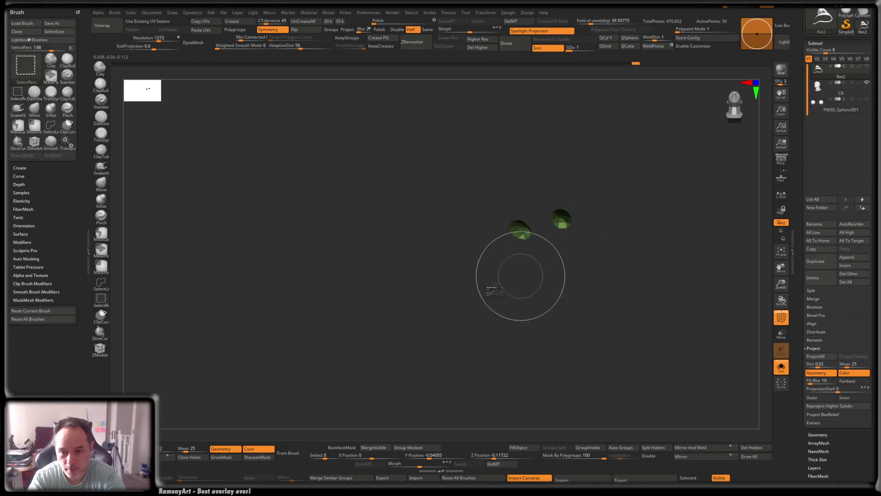
{"action": "left_click", "coordinate": [387, 307], "text": "ctrl+shift"}
Switch to the Move brush for the mouth area, facing the head from the front.
{"action": "left_click_drag", "start_coordinate": [386, 306], "coordinate": [421, 342]}
{"action": "right_click_drag", "start_coordinate": [552, 242], "coordinate": [547, 192], "text": "ctrl"}
{"action": "right_click_drag", "start_coordinate": [547, 192], "coordinate": [523, 272], "text": "alt"}
{"action": "right_click_drag", "start_coordinate": [523, 272], "coordinate": [536, 233], "text": "ctrl"}
{"action": "right_click_drag", "start_coordinate": [539, 290], "coordinate": [498, 308], "text": "alt"}
{"action": "key", "text": "space"}
{"action": "key", "text": "b"}
{"action": "key", "text": "m"}
{"action": "key", "text": "v"}
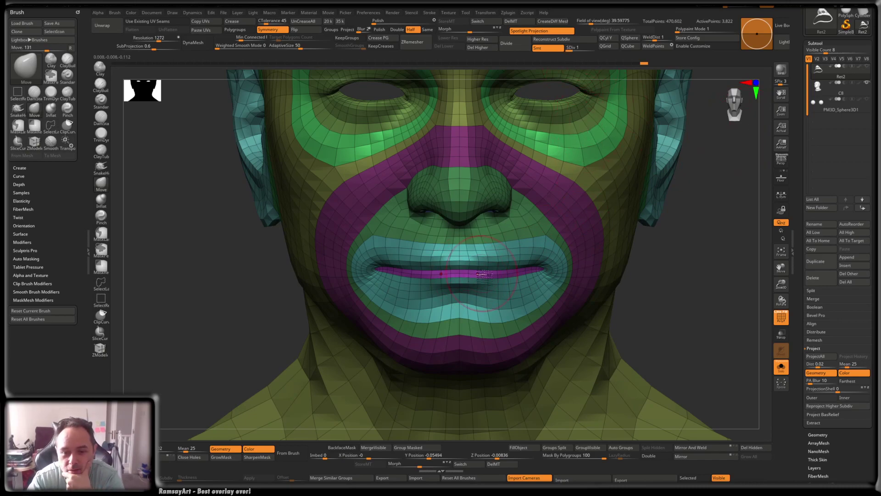
Set Mask By Polygroups to 0 and work along the purple lip seam with the Pinch brush.
{"action": "mouse_move", "coordinate": [417, 283]}
{"action": "right_mouse_down"}
{"action": "mouse_move", "coordinate": [424, 268]}
{"action": "mouse_move", "coordinate": [389, 265]}
{"action": "mouse_move", "coordinate": [430, 254]}
{"action": "mouse_move", "coordinate": [411, 262]}
{"action": "mouse_move", "coordinate": [443, 282]}
{"action": "right_mouse_up"}
{"action": "key", "text": "b"}
{"action": "key", "text": "p"}
{"action": "key", "text": "i"}
{"action": "key", "text": "space"}
{"action": "right_click_drag", "start_coordinate": [386, 277], "coordinate": [449, 241]}
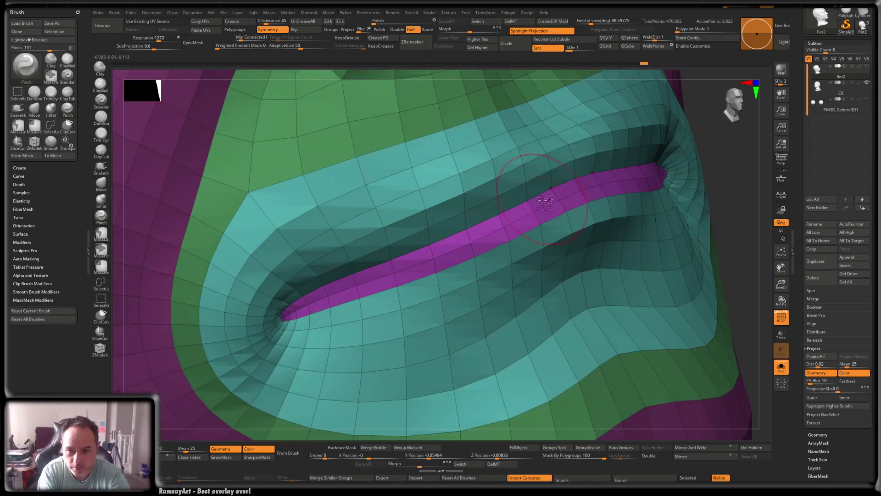
{"action": "left_click_drag", "start_coordinate": [595, 459], "coordinate": [542, 457]}
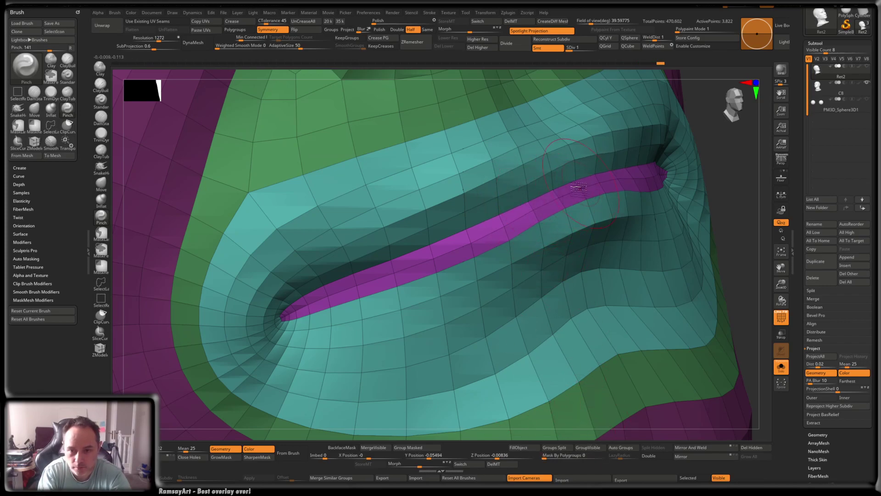
{"action": "key", "text": "space"}
{"action": "left_click_drag", "start_coordinate": [573, 189], "coordinate": [566, 187]}
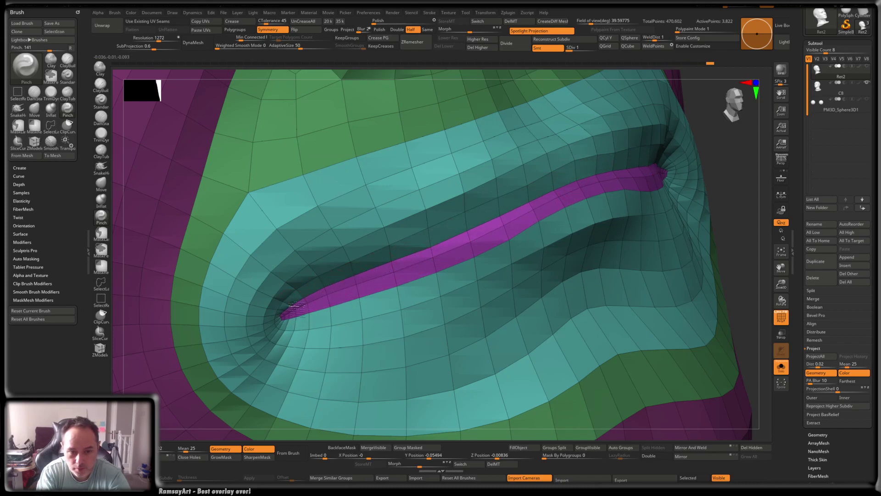
Switch to the Move brush and reduce its draw size for adjusting the lip seam near the mouth corner.
{"action": "key", "text": "b"}
{"action": "key", "text": "m"}
{"action": "key", "text": "v"}
{"action": "key", "text": "space"}
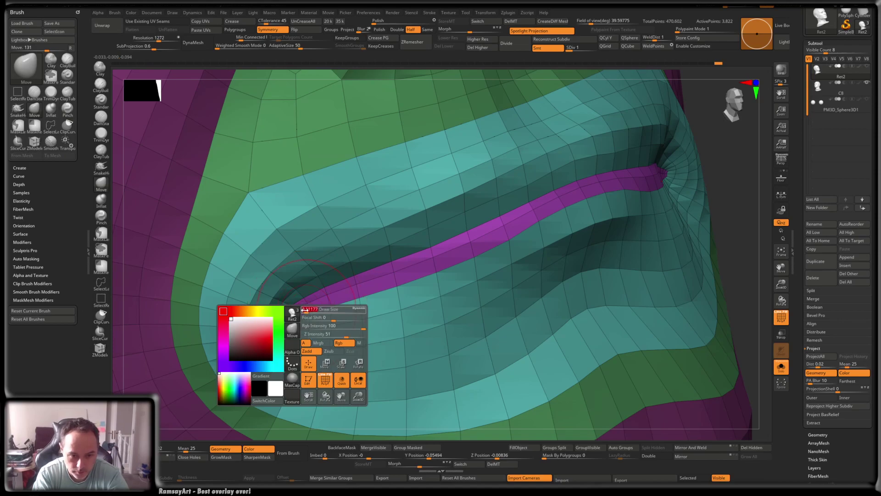
{"action": "left_click_drag", "start_coordinate": [306, 309], "coordinate": [303, 310]}
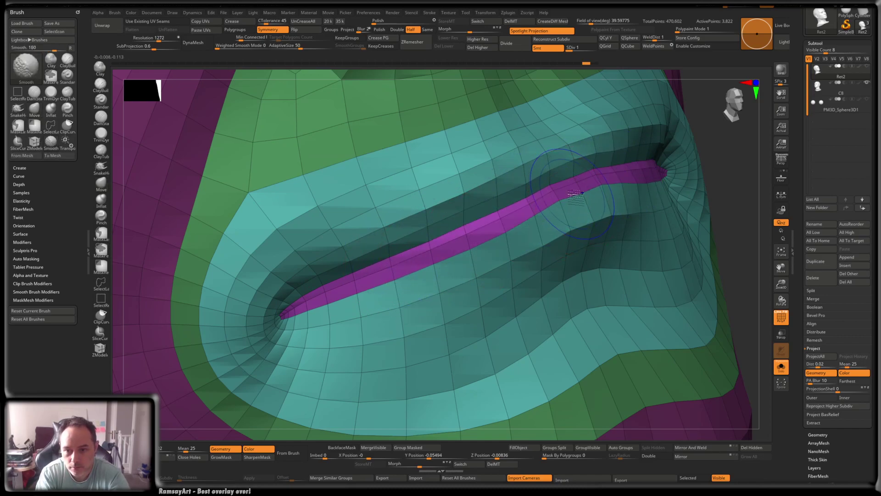
Adjust the Smooth brush's intensity, set Mask By Polygroups to 100, and smooth the lip seam.
{"action": "key", "text": "shift+space"}
{"action": "left_click_drag", "start_coordinate": [589, 219], "coordinate": [581, 221]}
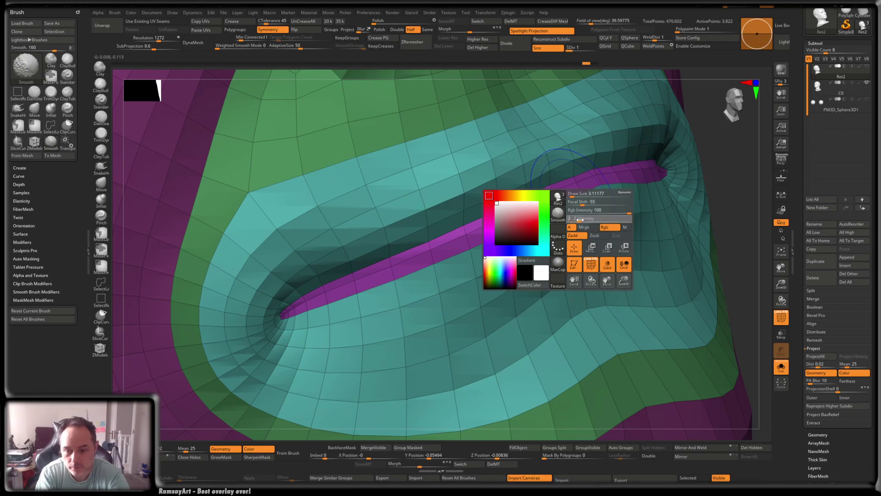
{"action": "left_click", "coordinate": [607, 453]}
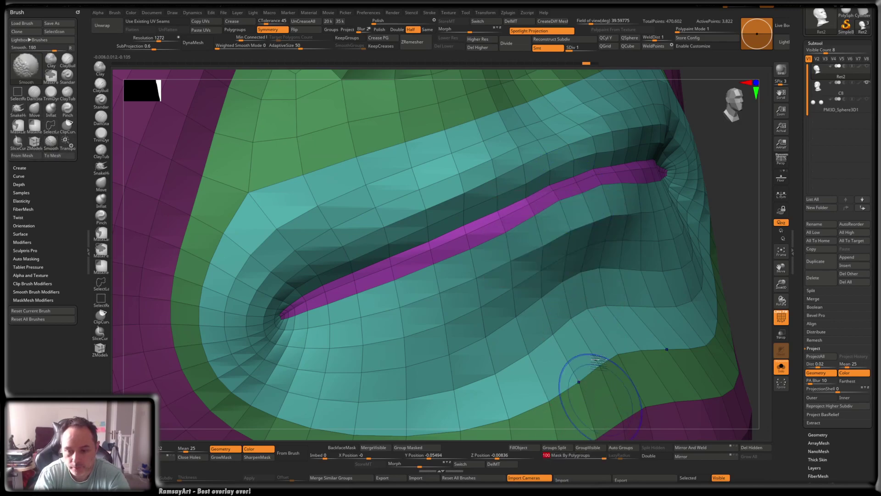
{"action": "key", "text": "shift"}
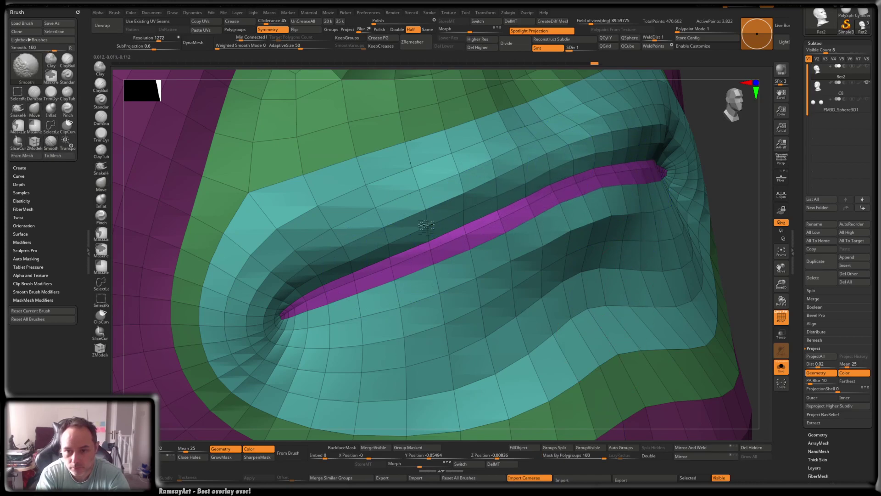
Set Mask By Polygroups to 0 and smooth the lips from a side view.
{"action": "right_click_drag", "start_coordinate": [549, 231], "coordinate": [562, 220]}
{"action": "mouse_move", "coordinate": [562, 221]}
{"action": "right_mouse_down", "text": "ctrl"}
{"action": "mouse_move", "coordinate": [572, 199]}
{"action": "mouse_move", "coordinate": [565, 199]}
{"action": "right_mouse_up", "text": "ctrl"}
{"action": "right_click", "coordinate": [541, 197]}
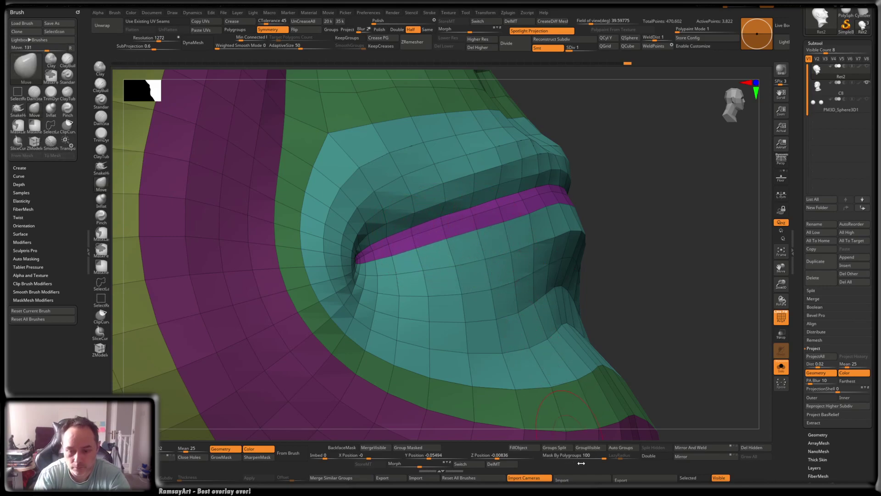
{"action": "mouse_move", "coordinate": [521, 457]}
{"action": "left_mouse_down"}
{"action": "mouse_move", "coordinate": [606, 455]}
{"action": "mouse_move", "coordinate": [544, 459]}
{"action": "left_mouse_up"}
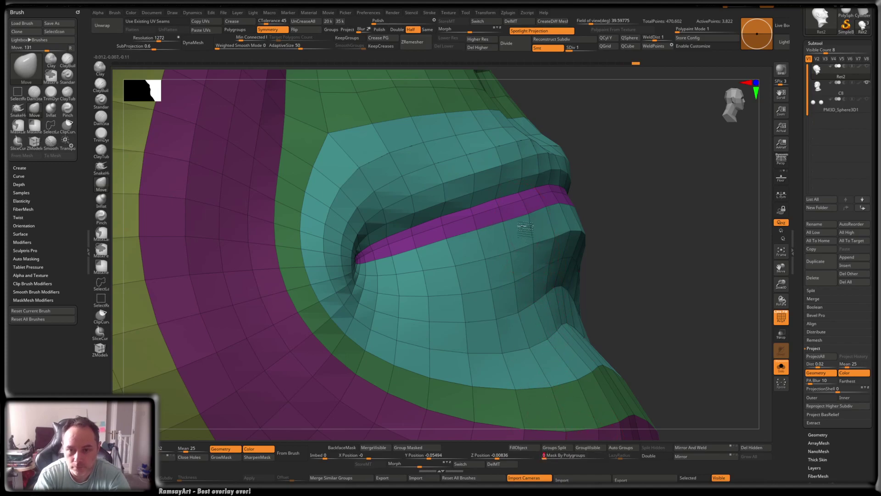
{"action": "key", "text": "shift"}
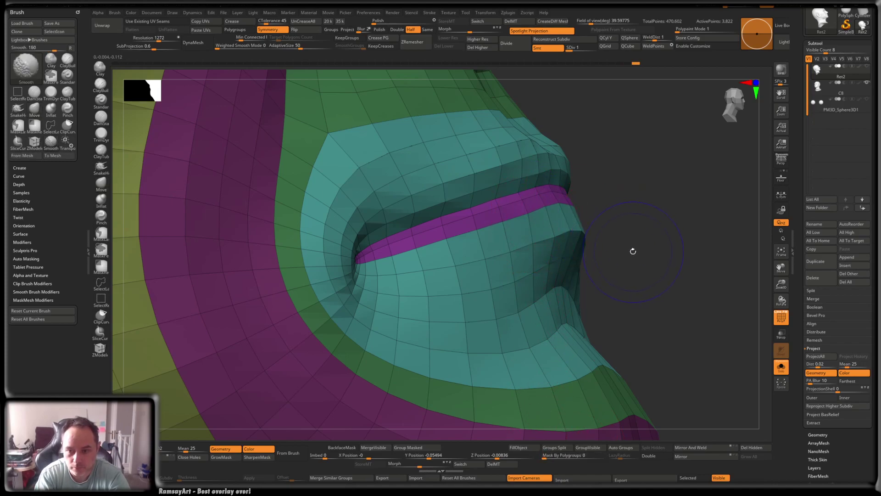
Set Mask By Polygroups to 100 and smooth the purple loops on the cheek beside the mouth.
{"action": "left_click_drag", "start_coordinate": [564, 456], "coordinate": [607, 456]}
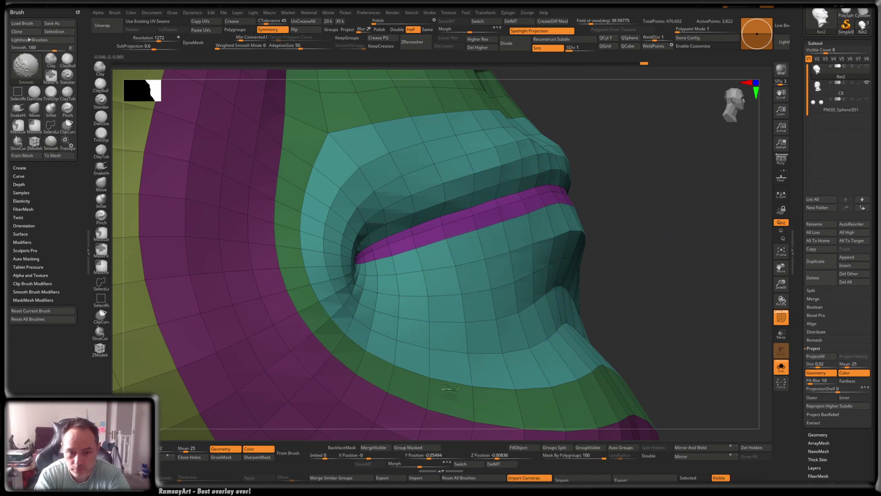
{"action": "mouse_move", "coordinate": [321, 291]}
{"action": "right_mouse_down", "text": "ctrl"}
{"action": "mouse_move", "coordinate": [354, 271]}
{"action": "mouse_move", "coordinate": [304, 241]}
{"action": "right_mouse_up", "text": "ctrl"}
{"action": "key", "text": "shift"}
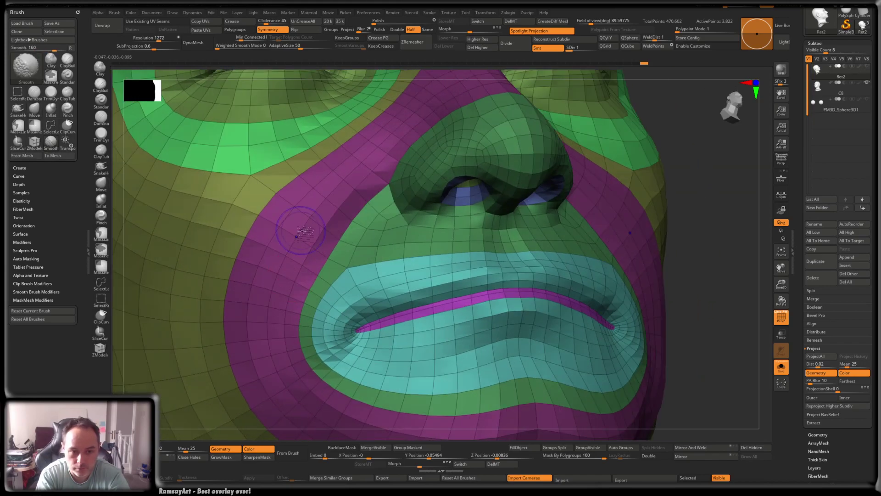
{"action": "key", "text": "space"}
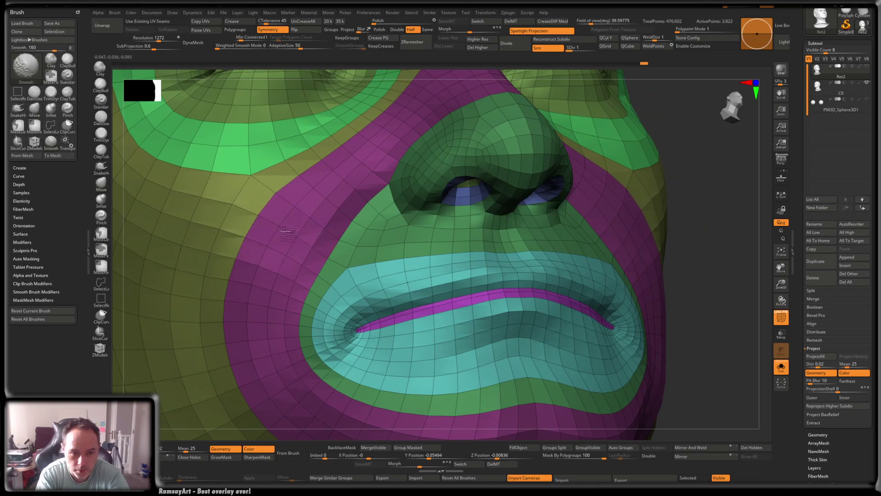
{"action": "key", "text": "shift"}
{"action": "key", "text": "shift"}
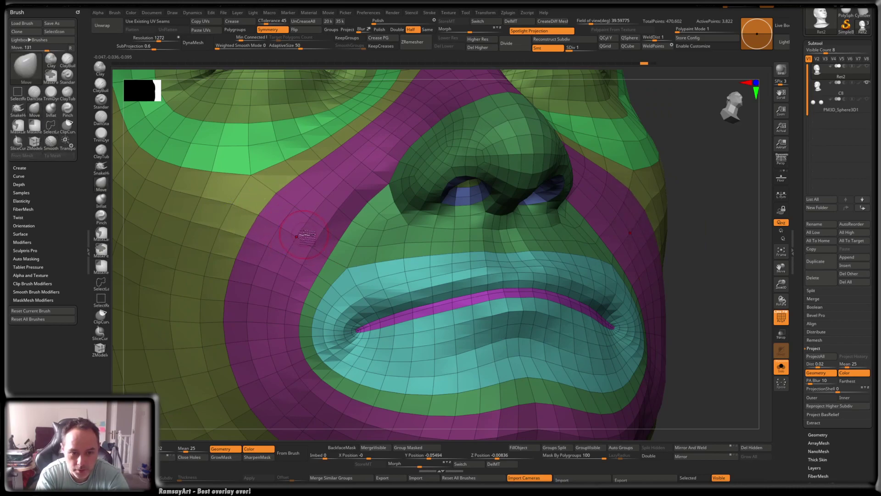
{"action": "key", "text": "space"}
{"action": "key", "text": "shift"}
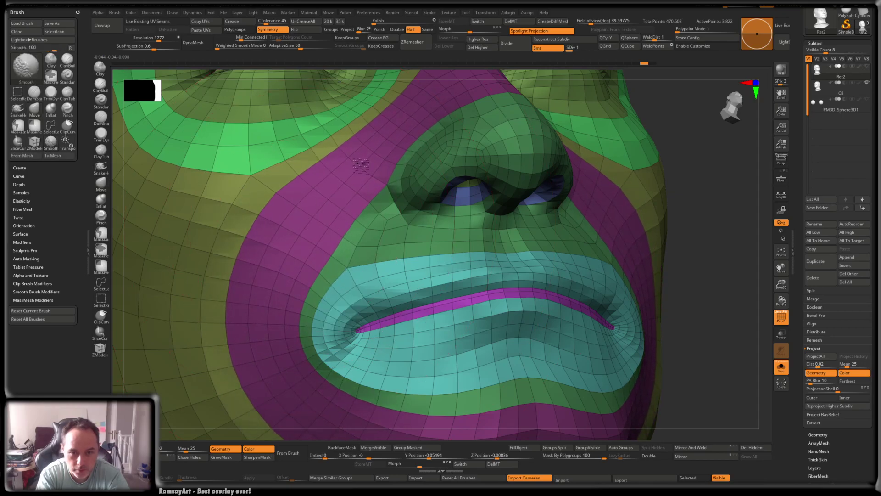
Turn off the polyframe display and raise the head's subdivision level to 4.
{"action": "mouse_move", "coordinate": [388, 197]}
{"action": "right_mouse_down", "text": "ctrl"}
{"action": "mouse_move", "coordinate": [349, 161]}
{"action": "mouse_move", "coordinate": [415, 198]}
{"action": "mouse_move", "coordinate": [400, 209]}
{"action": "mouse_move", "coordinate": [418, 247]}
{"action": "mouse_move", "coordinate": [463, 271]}
{"action": "mouse_move", "coordinate": [491, 242]}
{"action": "right_mouse_up", "text": "ctrl"}
{"action": "key", "text": "shift+f"}
{"action": "key", "text": "space"}
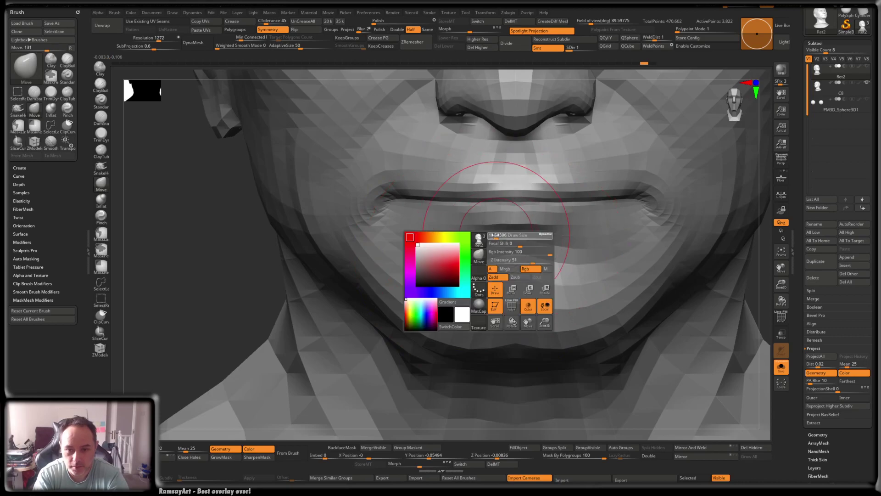
{"action": "left_click_drag", "start_coordinate": [578, 47], "coordinate": [594, 48]}
{"action": "mouse_move", "coordinate": [555, 150]}
{"action": "right_mouse_down", "text": "alt"}
{"action": "mouse_move", "coordinate": [556, 184]}
{"action": "mouse_move", "coordinate": [589, 158]}
{"action": "right_mouse_up", "text": "alt"}
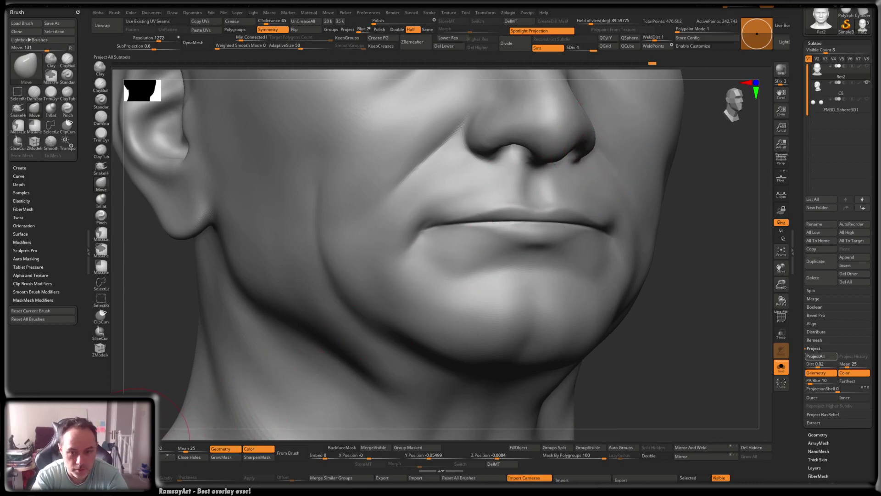
Smooth the lips and the area between mouth and nose at the highest subdivision level.
{"action": "right_click_drag", "start_coordinate": [466, 252], "coordinate": [498, 227]}
{"action": "left_click_drag", "start_coordinate": [486, 230], "coordinate": [489, 228], "text": "shift"}
{"action": "left_click_drag", "start_coordinate": [566, 223], "coordinate": [496, 225], "text": "shift"}
{"action": "left_click_drag", "start_coordinate": [429, 145], "coordinate": [427, 164], "text": "shift"}
Lower the subdivision level to 1 and smooth the lower eyelid from the outer to the inner corner.
{"action": "mouse_move", "coordinate": [476, 179]}
{"action": "right_mouse_down", "text": "ctrl"}
{"action": "mouse_move", "coordinate": [427, 238]}
{"action": "mouse_move", "coordinate": [387, 257]}
{"action": "right_mouse_up", "text": "ctrl"}
{"action": "mouse_move", "coordinate": [546, 209]}
{"action": "right_mouse_down"}
{"action": "mouse_move", "coordinate": [542, 218]}
{"action": "mouse_move", "coordinate": [500, 223]}
{"action": "mouse_move", "coordinate": [528, 241]}
{"action": "mouse_move", "coordinate": [576, 225]}
{"action": "right_mouse_up"}
{"action": "mouse_move", "coordinate": [404, 214]}
{"action": "right_mouse_down", "text": "ctrl"}
{"action": "mouse_move", "coordinate": [458, 222]}
{"action": "mouse_move", "coordinate": [437, 259]}
{"action": "mouse_move", "coordinate": [431, 250]}
{"action": "mouse_move", "coordinate": [475, 241]}
{"action": "mouse_move", "coordinate": [454, 241]}
{"action": "right_mouse_up", "text": "ctrl"}
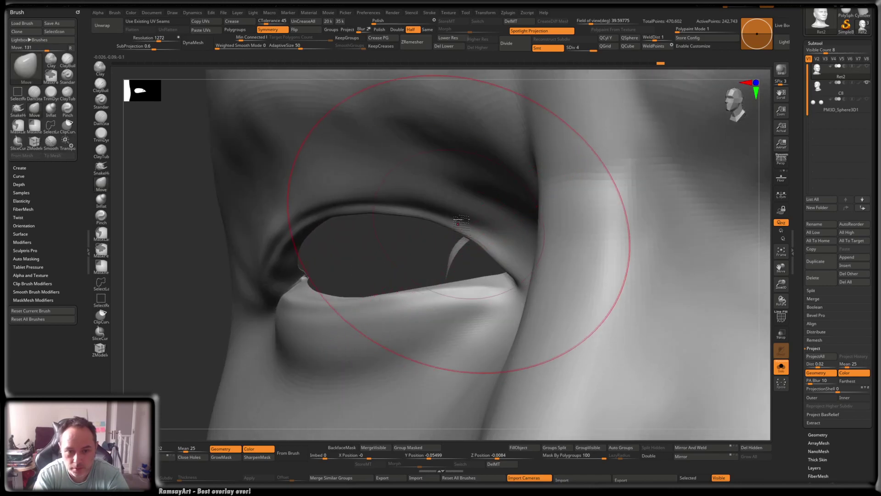
{"action": "key", "text": "space"}
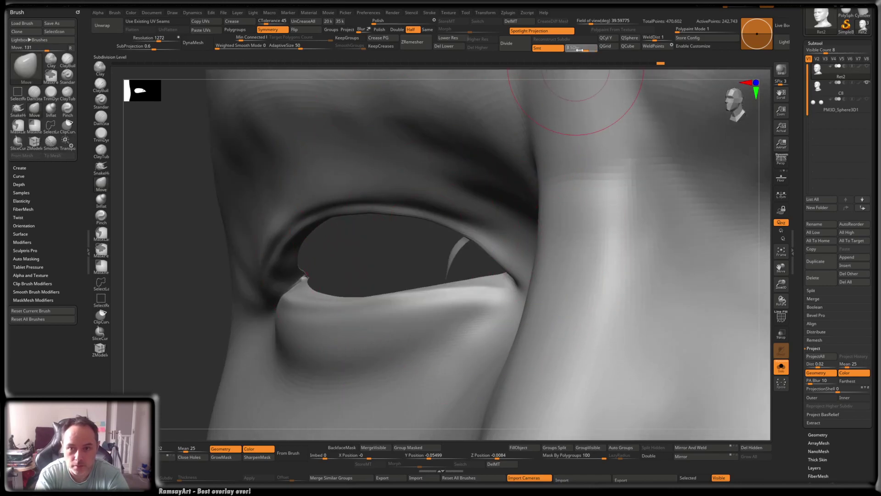
{"action": "left_click_drag", "start_coordinate": [581, 50], "coordinate": [569, 49]}
{"action": "right_click_drag", "start_coordinate": [298, 299], "coordinate": [351, 269]}
{"action": "mouse_move", "coordinate": [582, 173]}
{"action": "right_mouse_down", "text": "ctrl"}
{"action": "mouse_move", "coordinate": [537, 181]}
{"action": "mouse_move", "coordinate": [436, 232]}
{"action": "mouse_move", "coordinate": [475, 223]}
{"action": "right_mouse_up", "text": "ctrl"}
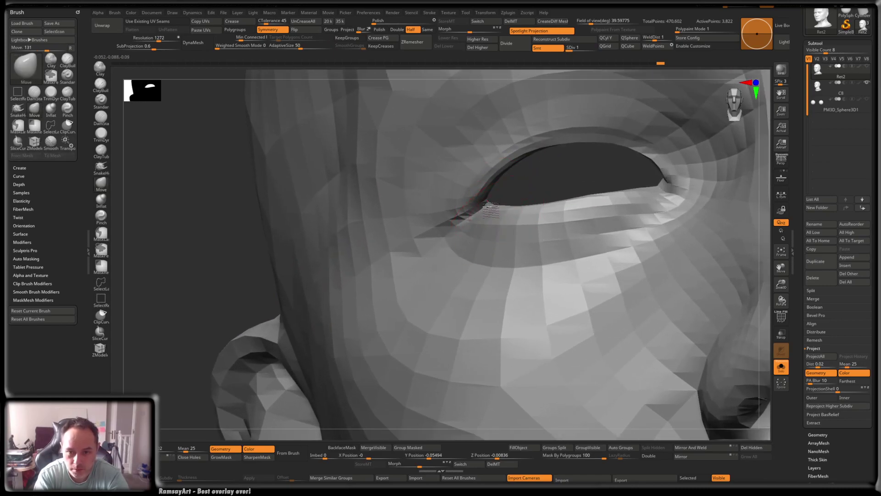
{"action": "left_click_drag", "start_coordinate": [484, 207], "coordinate": [638, 184], "text": "shift"}
{"action": "right_click_drag", "start_coordinate": [648, 182], "coordinate": [659, 171]}
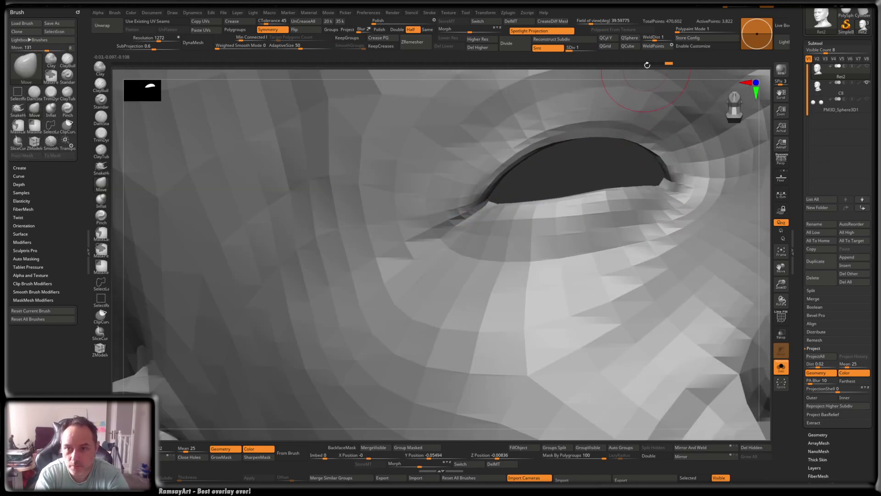
Raise the subdivision level through 2 to 4 and smooth the corners of the eyes.
{"action": "left_click", "coordinate": [576, 49]}
{"action": "mouse_move", "coordinate": [516, 203]}
{"action": "right_mouse_down", "text": "ctrl"}
{"action": "mouse_move", "coordinate": [431, 211]}
{"action": "mouse_move", "coordinate": [576, 191]}
{"action": "mouse_move", "coordinate": [640, 193]}
{"action": "right_mouse_up", "text": "ctrl"}
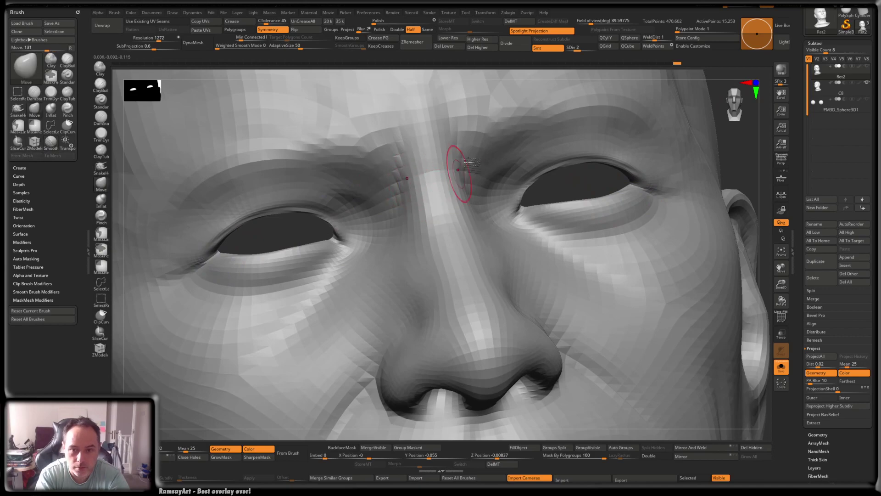
{"action": "left_click", "coordinate": [591, 49]}
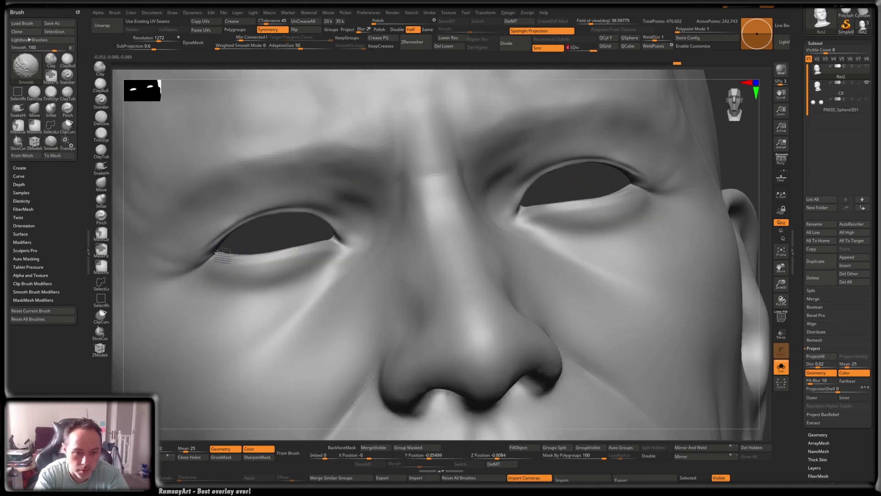
{"action": "left_click_drag", "start_coordinate": [225, 253], "coordinate": [219, 255], "text": "shift"}
{"action": "mouse_move", "coordinate": [611, 196]}
{"action": "right_mouse_down"}
{"action": "mouse_move", "coordinate": [562, 202]}
{"action": "mouse_move", "coordinate": [544, 220]}
{"action": "mouse_move", "coordinate": [531, 196]}
{"action": "mouse_move", "coordinate": [551, 250]}
{"action": "mouse_move", "coordinate": [524, 180]}
{"action": "mouse_move", "coordinate": [595, 189]}
{"action": "right_mouse_up"}
{"action": "left_click_drag", "start_coordinate": [548, 221], "coordinate": [558, 208], "text": "shift"}
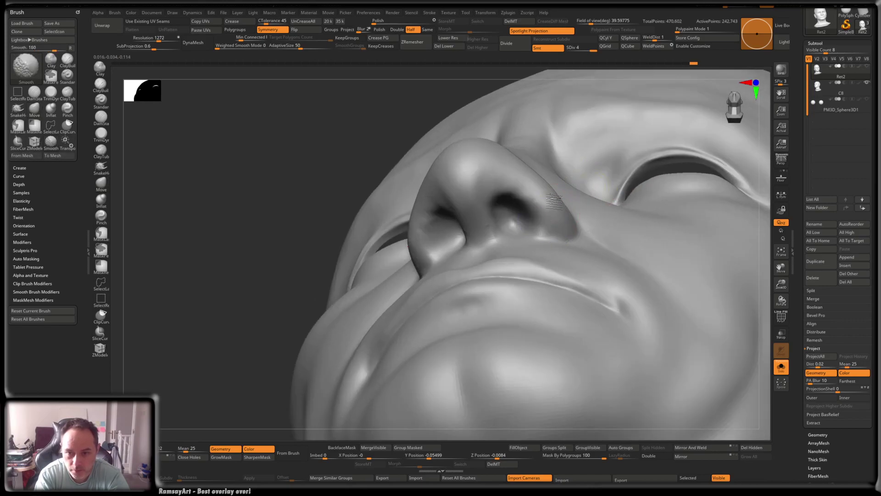
Smooth the nostril area, toggle the polyframe to check its groups, and lower the subdivision level to 2.
{"action": "left_click_drag", "start_coordinate": [515, 226], "coordinate": [496, 224], "text": "shift"}
{"action": "mouse_move", "coordinate": [492, 225]}
{"action": "right_mouse_down"}
{"action": "mouse_move", "coordinate": [523, 218]}
{"action": "mouse_move", "coordinate": [444, 214]}
{"action": "right_mouse_up"}
{"action": "key", "text": "shift"}
{"action": "key", "text": "shift+f"}
{"action": "key", "text": "shift+f"}
{"action": "right_click_drag", "start_coordinate": [435, 232], "coordinate": [478, 197]}
{"action": "left_click_drag", "start_coordinate": [579, 49], "coordinate": [574, 49]}
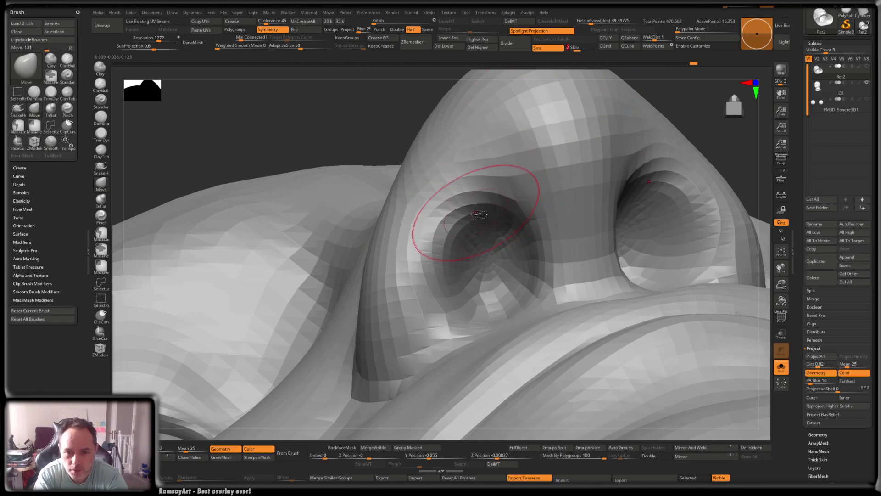
Check the polygroups around the nostrils, raise the subdivision level to 4 and smooth the nostril rims with a smaller brush.
{"action": "key", "text": "shift+f"}
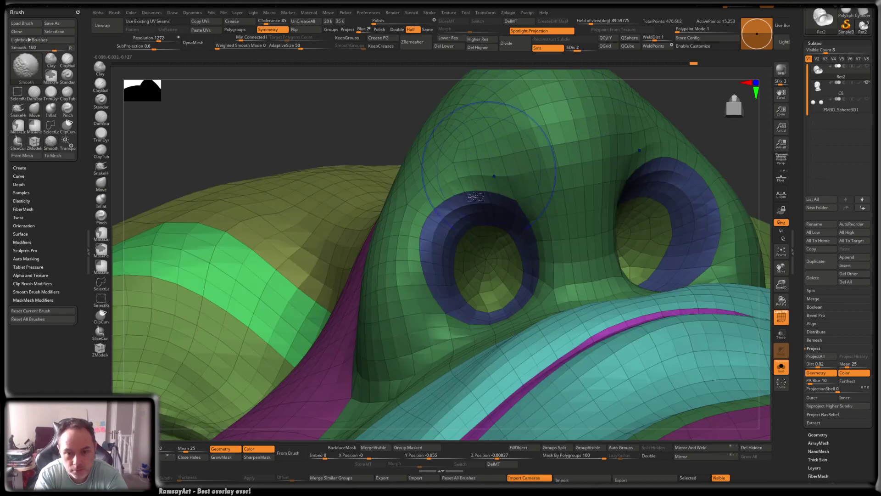
{"action": "right_click_drag", "start_coordinate": [442, 228], "coordinate": [448, 239]}
{"action": "key", "text": "shift+f"}
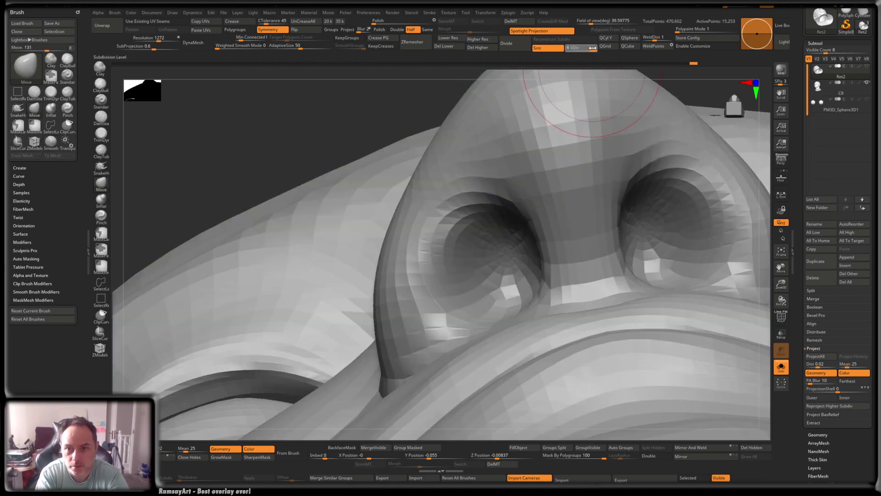
{"action": "left_click_drag", "start_coordinate": [576, 49], "coordinate": [588, 51]}
{"action": "key", "text": "shift"}
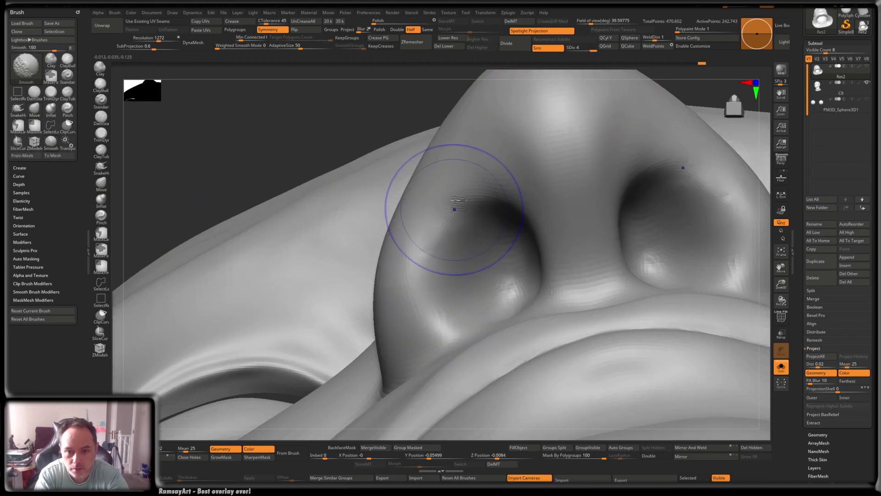
{"action": "key", "text": "space"}
{"action": "left_click_drag", "start_coordinate": [441, 244], "coordinate": [448, 240]}
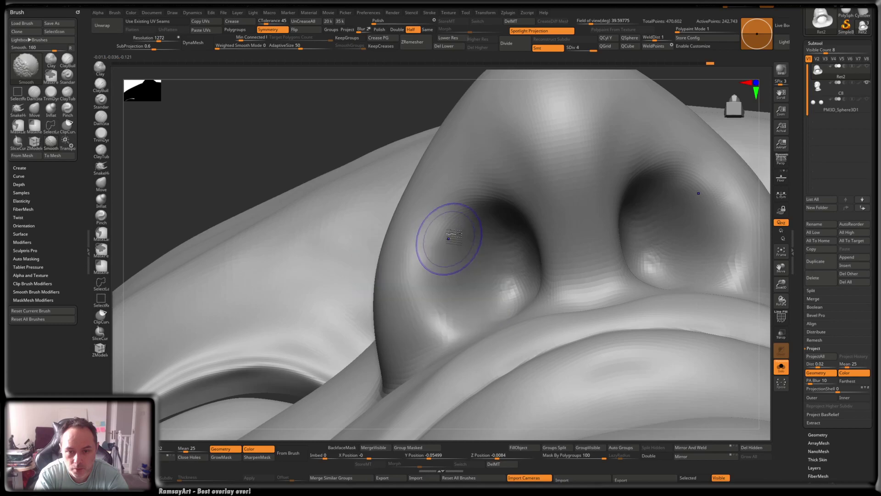
Inspect the whole head from the side and the front.
{"action": "mouse_move", "coordinate": [544, 275]}
{"action": "right_mouse_down", "text": "ctrl"}
{"action": "mouse_move", "coordinate": [482, 192]}
{"action": "mouse_move", "coordinate": [511, 221]}
{"action": "mouse_move", "coordinate": [451, 247]}
{"action": "mouse_move", "coordinate": [466, 301]}
{"action": "mouse_move", "coordinate": [472, 287]}
{"action": "mouse_move", "coordinate": [458, 257]}
{"action": "right_mouse_up", "text": "ctrl"}
{"action": "mouse_move", "coordinate": [395, 337]}
{"action": "right_mouse_down"}
{"action": "mouse_move", "coordinate": [401, 321]}
{"action": "mouse_move", "coordinate": [364, 331]}
{"action": "mouse_move", "coordinate": [387, 328]}
{"action": "mouse_move", "coordinate": [468, 272]}
{"action": "right_mouse_up"}
{"action": "mouse_move", "coordinate": [497, 256]}
{"action": "right_mouse_down"}
{"action": "mouse_move", "coordinate": [436, 260]}
{"action": "mouse_move", "coordinate": [468, 265]}
{"action": "right_mouse_up"}
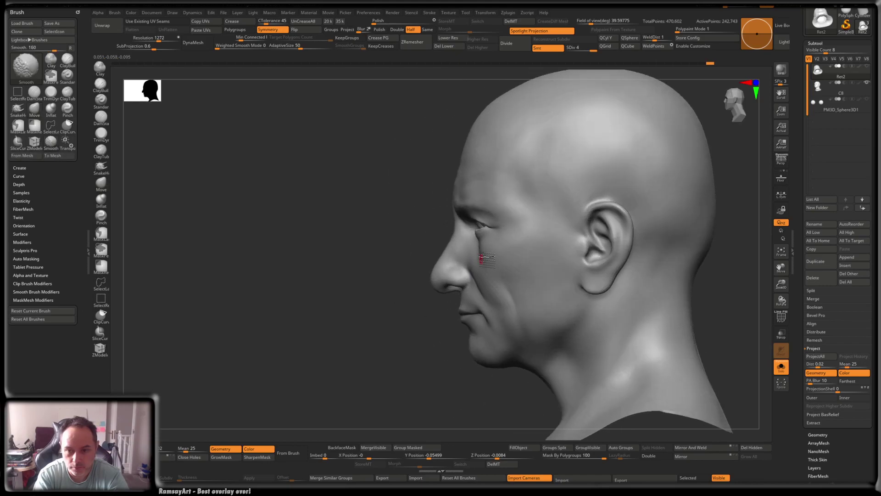
{"action": "right_click_drag", "start_coordinate": [586, 129], "coordinate": [570, 189]}
{"action": "right_click_drag", "start_coordinate": [476, 273], "coordinate": [317, 289]}
{"action": "right_click_drag", "start_coordinate": [506, 309], "coordinate": [484, 278], "text": "alt"}
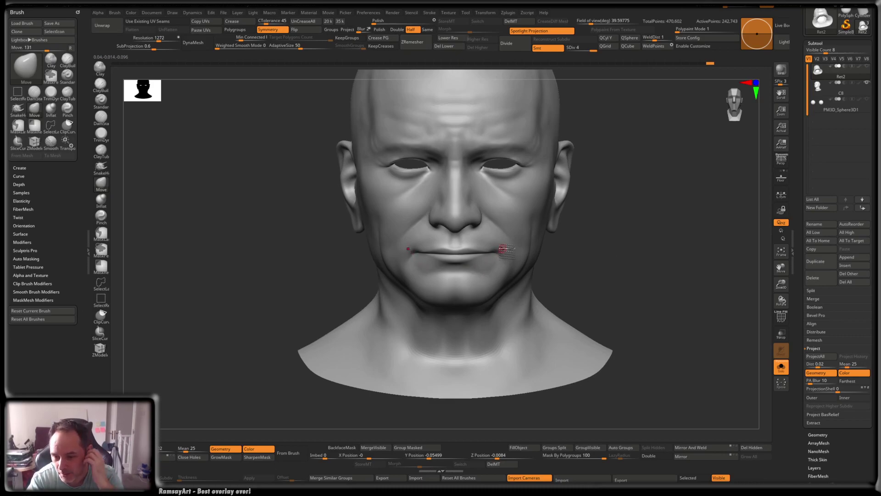
{"action": "right_click_drag", "start_coordinate": [632, 204], "coordinate": [640, 254]}
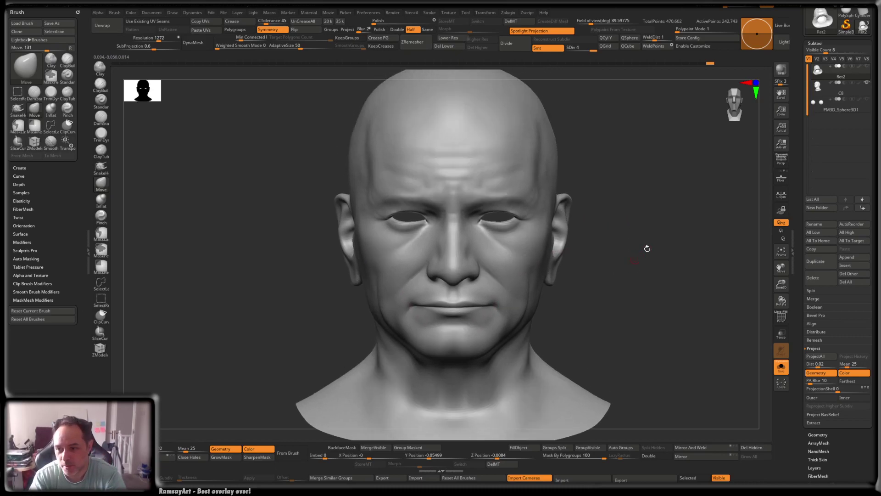
Review the C8 subtool's face and polyframe, and delete that subtool.
{"action": "left_click", "coordinate": [824, 88]}
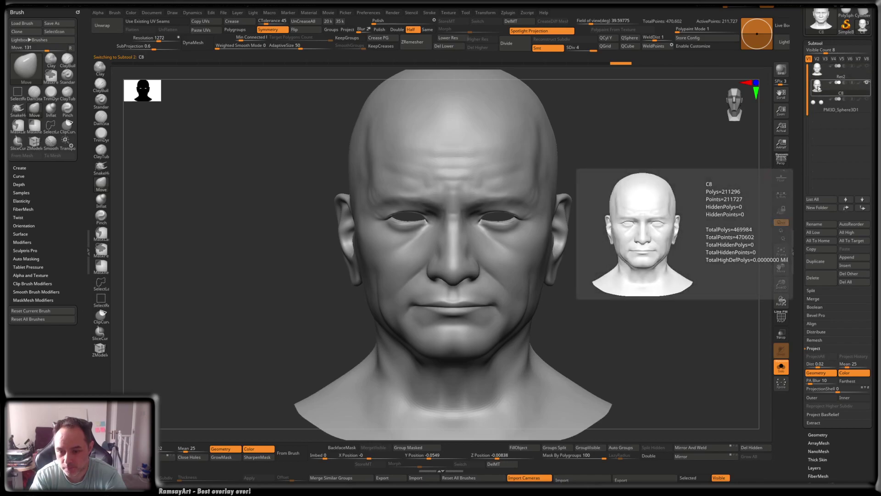
{"action": "left_click_drag", "start_coordinate": [636, 356], "coordinate": [591, 384]}
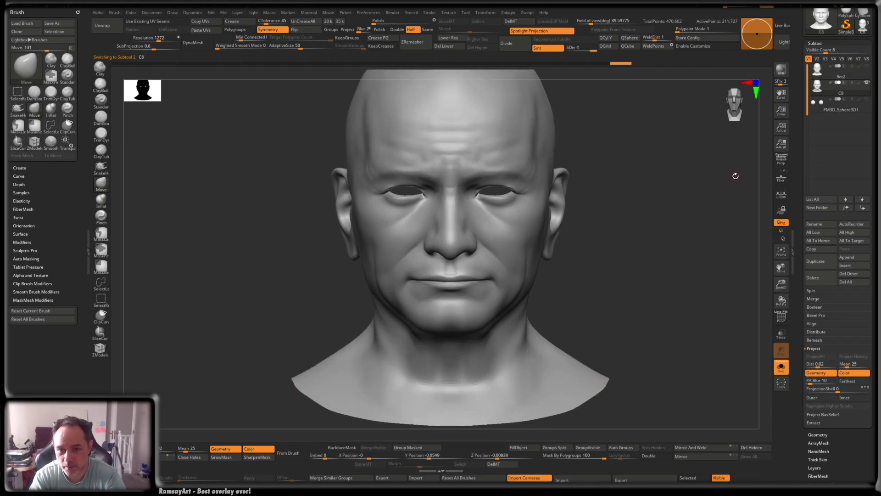
{"action": "left_click_drag", "start_coordinate": [668, 231], "coordinate": [601, 254]}
{"action": "mouse_move", "coordinate": [555, 259]}
{"action": "right_mouse_down", "text": "ctrl"}
{"action": "mouse_move", "coordinate": [572, 280]}
{"action": "mouse_move", "coordinate": [476, 271]}
{"action": "right_mouse_up", "text": "ctrl"}
{"action": "key", "text": "shift+f"}
{"action": "key", "text": "shift+f"}
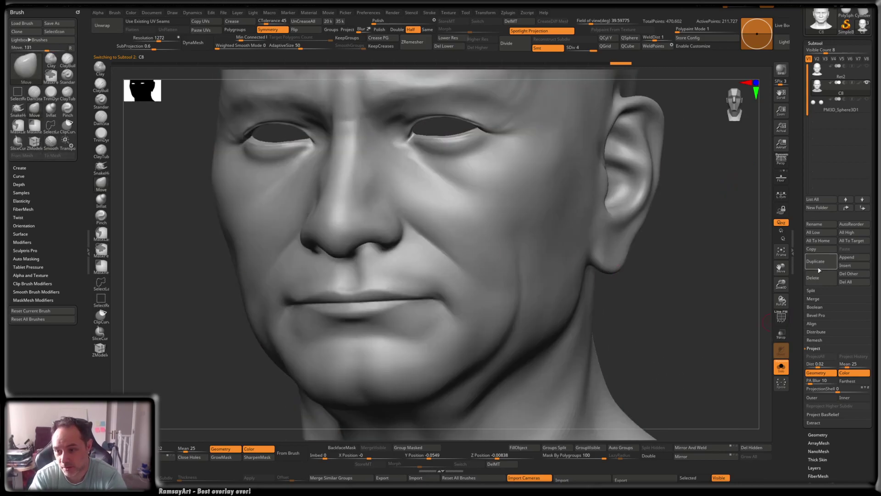
{"action": "left_click", "coordinate": [819, 277]}
{"action": "left_click", "coordinate": [756, 290]}
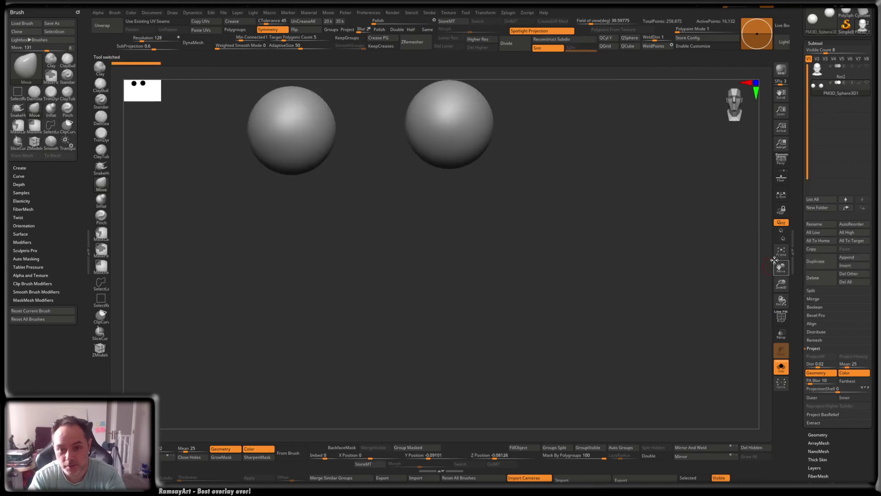
Select the Ret2 subtool and save the tool as C9 in the Columbo folder.
{"action": "left_click", "coordinate": [870, 70]}
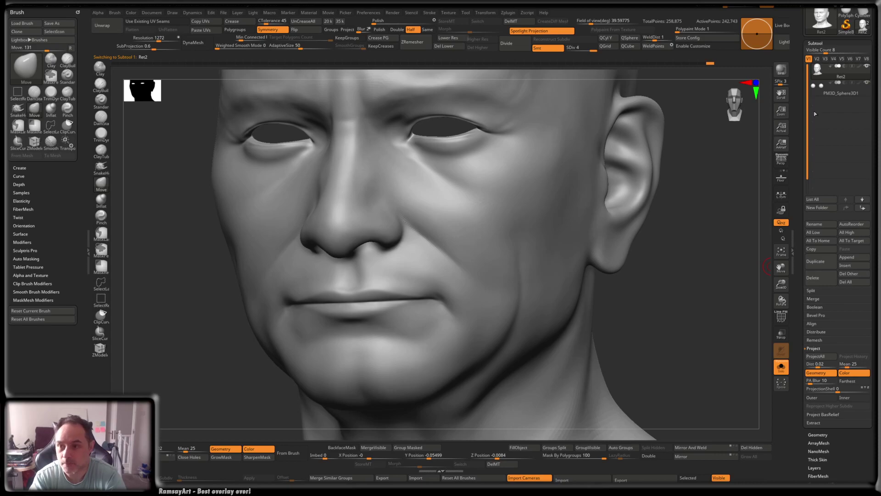
{"action": "scroll", "coordinate": [816, 113], "scroll_direction": "up", "scroll_amount": 3}
{"action": "left_click", "coordinate": [853, 23]}
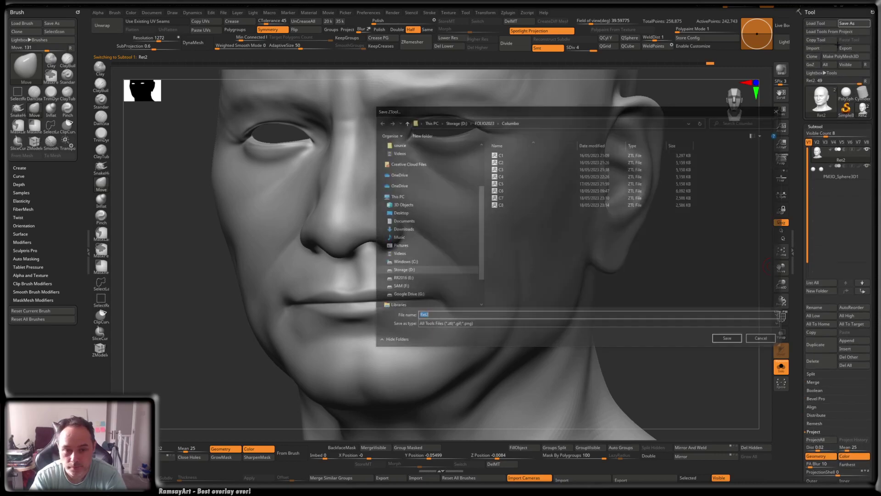
{"action": "type", "text": "C"}
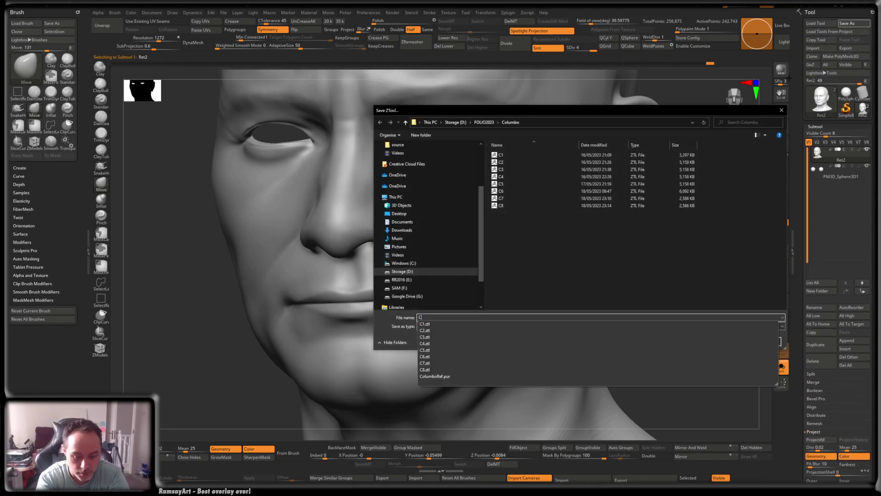
{"action": "type", "text": "9"}
{"action": "key", "text": "Return"}
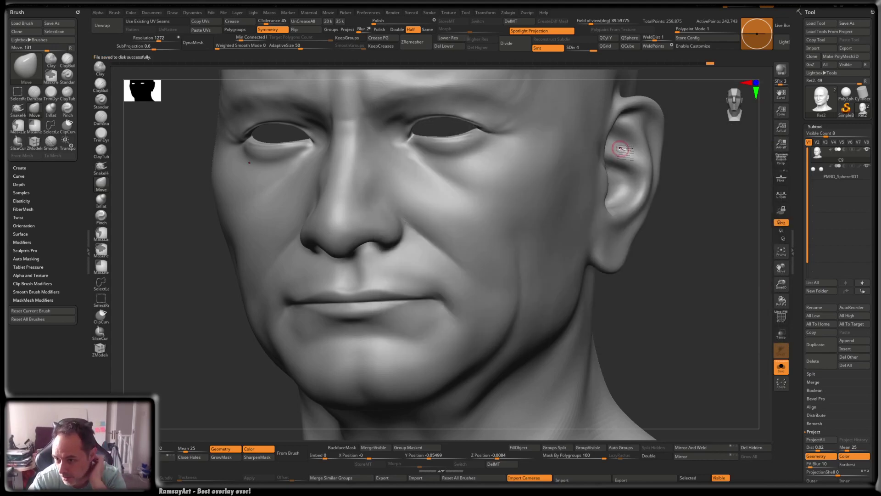
Shrink the saved head to one end of the canvas, leave a snapshot of it and load C8 beside it.
{"action": "right_click_drag", "start_coordinate": [664, 214], "coordinate": [710, 257], "text": "ctrl"}
{"action": "mouse_move", "coordinate": [709, 258]}
{"action": "right_mouse_down"}
{"action": "mouse_move", "coordinate": [651, 236]}
{"action": "mouse_move", "coordinate": [633, 216]}
{"action": "mouse_move", "coordinate": [726, 253]}
{"action": "mouse_move", "coordinate": [692, 230]}
{"action": "mouse_move", "coordinate": [717, 237]}
{"action": "right_mouse_up"}
{"action": "right_click_drag", "start_coordinate": [717, 237], "coordinate": [716, 218]}
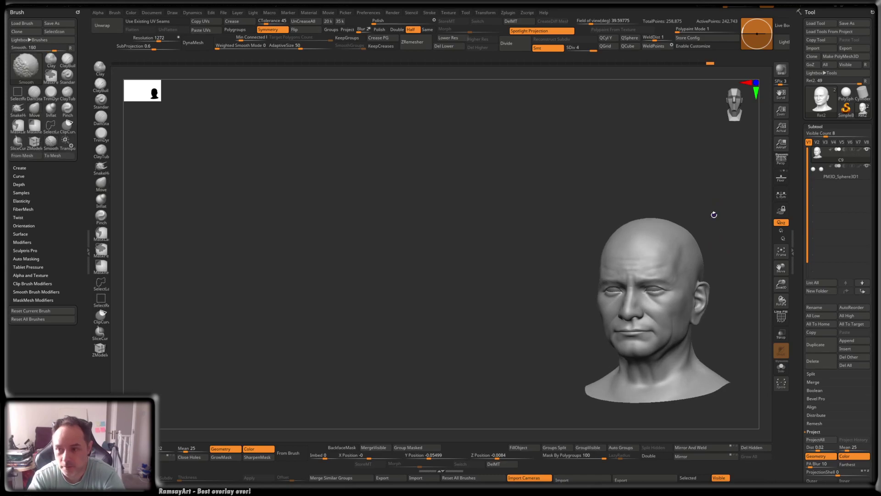
{"action": "left_click", "coordinate": [819, 40]}
{"action": "left_click", "coordinate": [814, 25]}
{"action": "left_click", "coordinate": [508, 203]}
{"action": "double_click", "coordinate": [507, 203]}
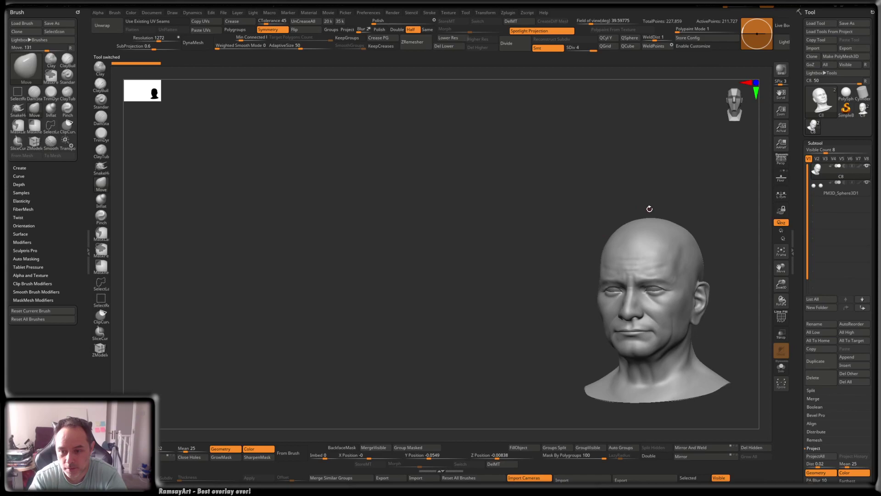
{"action": "left_click_drag", "start_coordinate": [697, 184], "coordinate": [585, 186]}
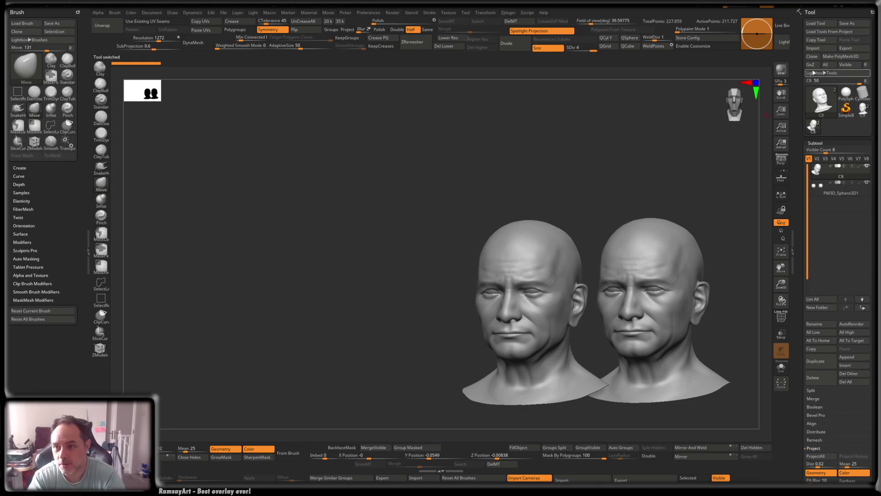
Load C7 and C6 in turn, extend the row of snapshots with a third head and set C6 to subdivision level 2.
{"action": "left_click", "coordinate": [815, 23]}
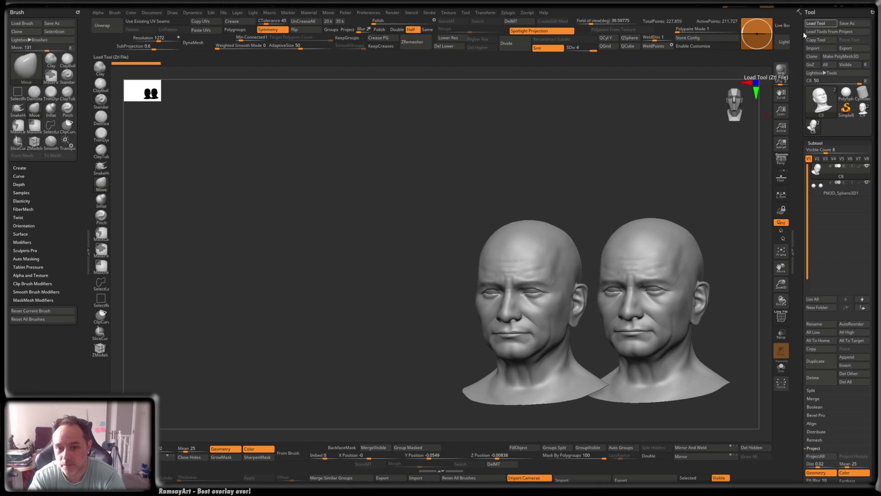
{"action": "double_click", "coordinate": [516, 199]}
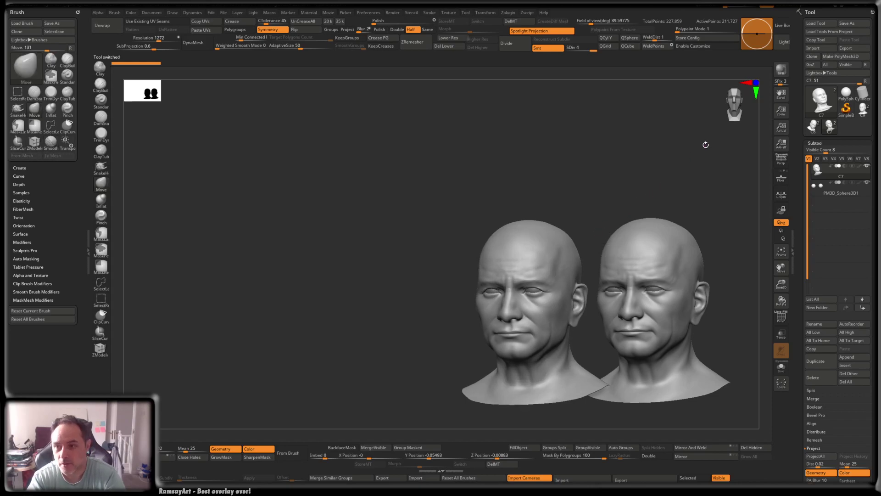
{"action": "left_click", "coordinate": [819, 25]}
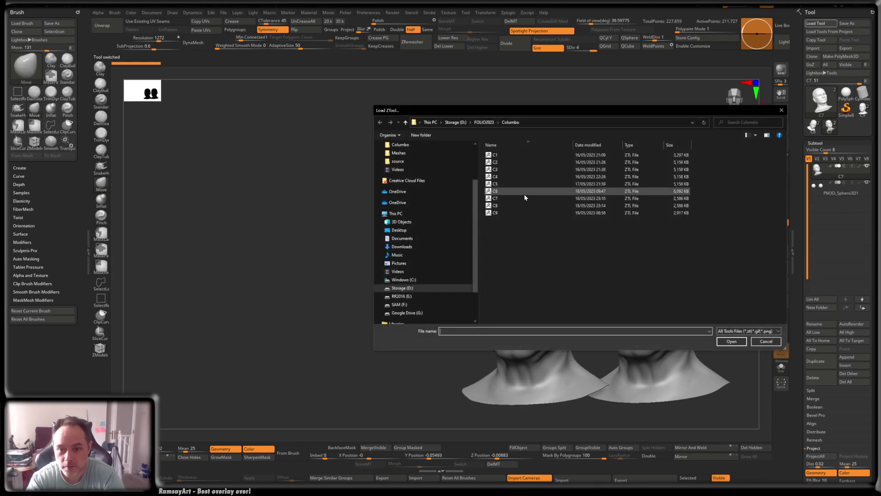
{"action": "double_click", "coordinate": [517, 191]}
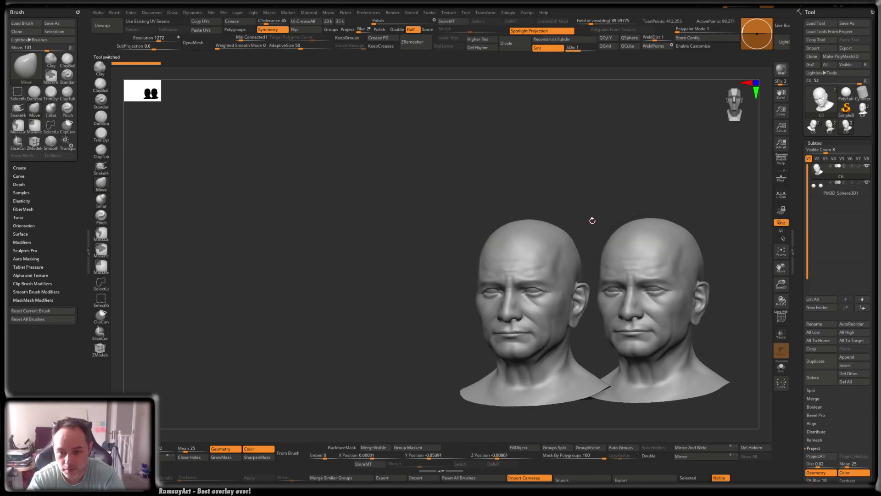
{"action": "key", "text": "shift+s"}
{"action": "left_click_drag", "start_coordinate": [599, 219], "coordinate": [481, 222], "text": "alt"}
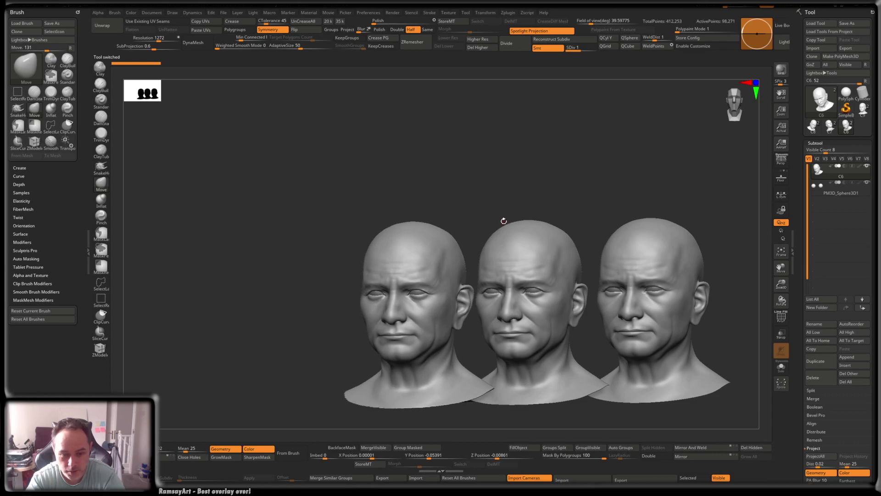
{"action": "key", "text": "shift"}
{"action": "left_click", "coordinate": [590, 48]}
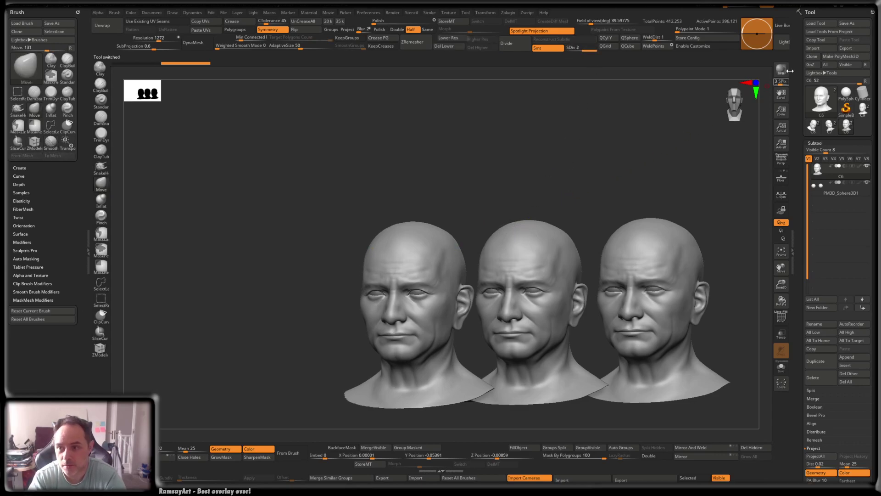
Load C5 and C4 in turn and place each beside the previous head to extend the comparison row.
{"action": "left_click", "coordinate": [820, 24]}
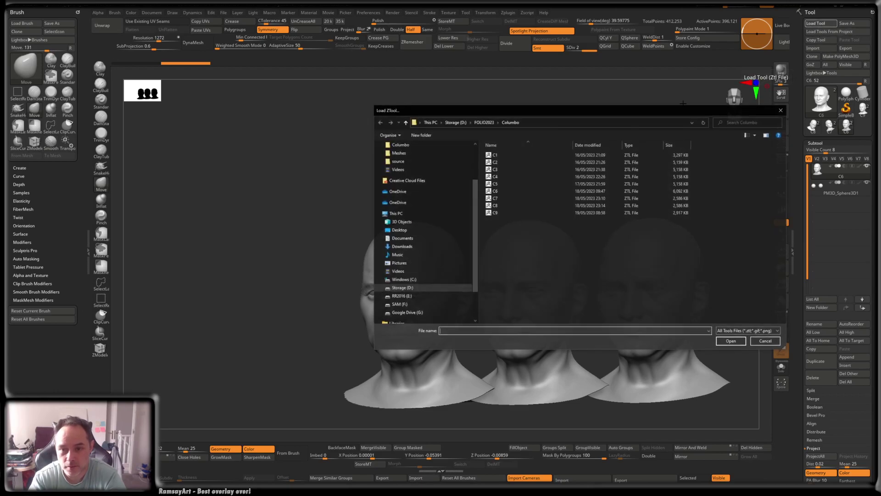
{"action": "double_click", "coordinate": [512, 184]}
{"action": "left_click_drag", "start_coordinate": [466, 221], "coordinate": [358, 215]}
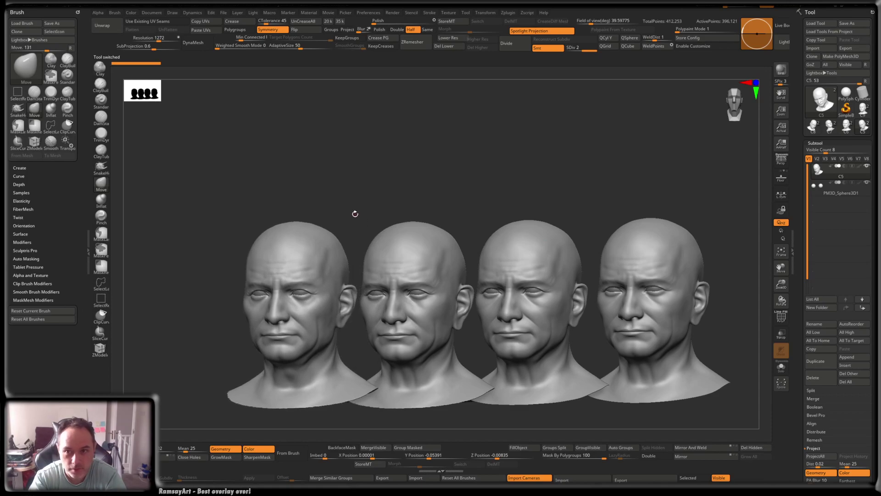
{"action": "left_click", "coordinate": [821, 24]}
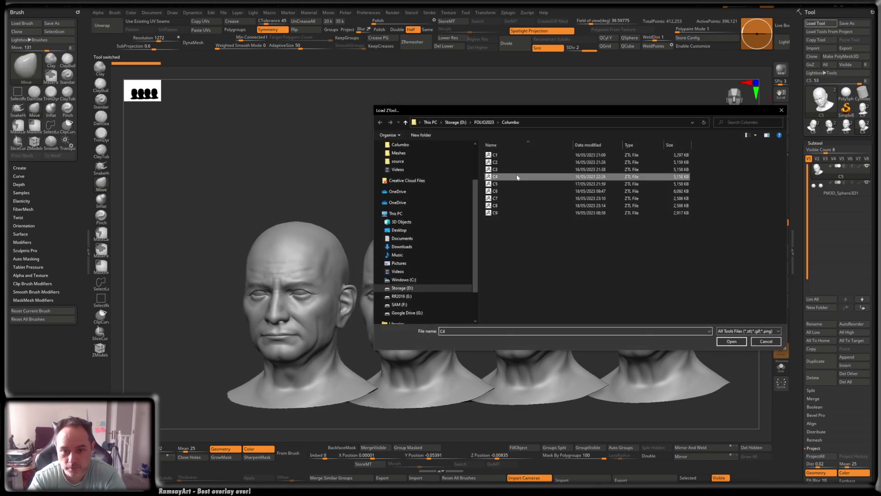
{"action": "double_click", "coordinate": [516, 174]}
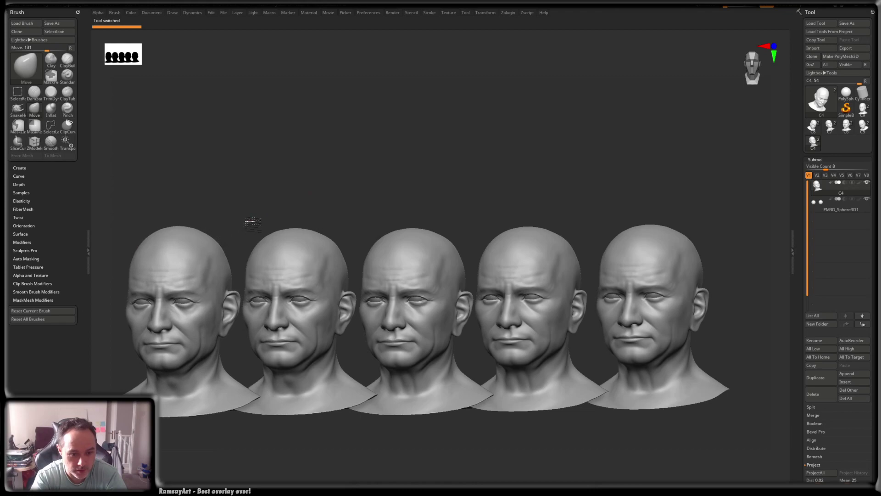
{"action": "key", "text": "shift"}
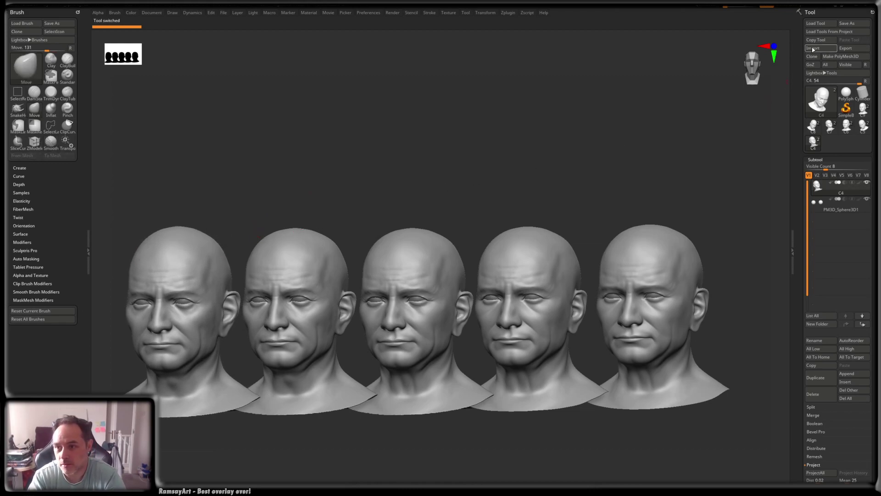
Load C3 from the Columbo folder and place the head above the comparison row.
{"action": "left_click", "coordinate": [820, 24]}
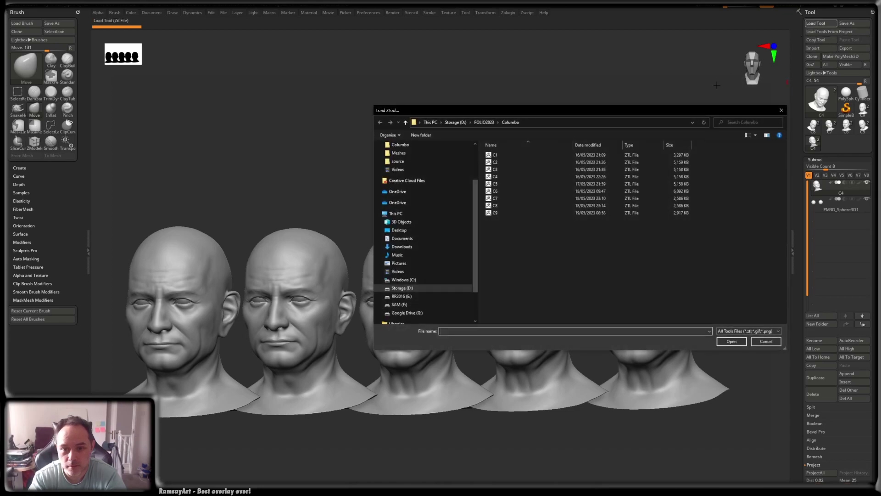
{"action": "left_click", "coordinate": [524, 177]}
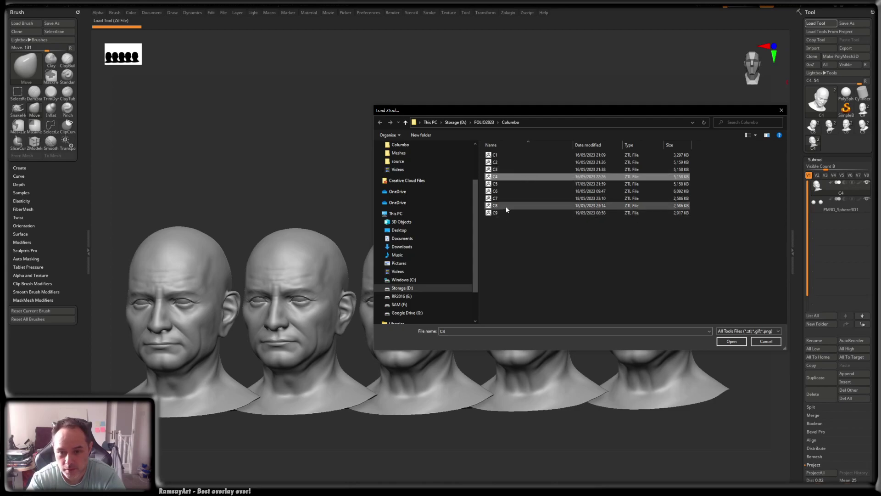
{"action": "double_click", "coordinate": [514, 169]}
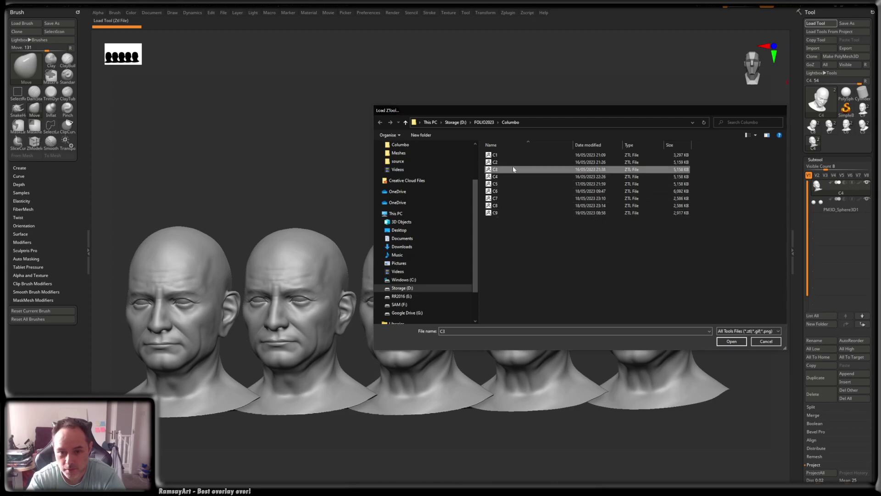
{"action": "mouse_move", "coordinate": [561, 183]}
{"action": "left_mouse_down"}
{"action": "mouse_move", "coordinate": [735, 127]}
{"action": "mouse_move", "coordinate": [635, 153]}
{"action": "mouse_move", "coordinate": [661, 163]}
{"action": "mouse_move", "coordinate": [645, 151]}
{"action": "mouse_move", "coordinate": [634, 169]}
{"action": "mouse_move", "coordinate": [643, 159]}
{"action": "mouse_move", "coordinate": [651, 170]}
{"action": "mouse_move", "coordinate": [624, 173]}
{"action": "mouse_move", "coordinate": [679, 167]}
{"action": "mouse_move", "coordinate": [724, 133]}
{"action": "mouse_move", "coordinate": [701, 174]}
{"action": "mouse_move", "coordinate": [713, 153]}
{"action": "left_mouse_up"}
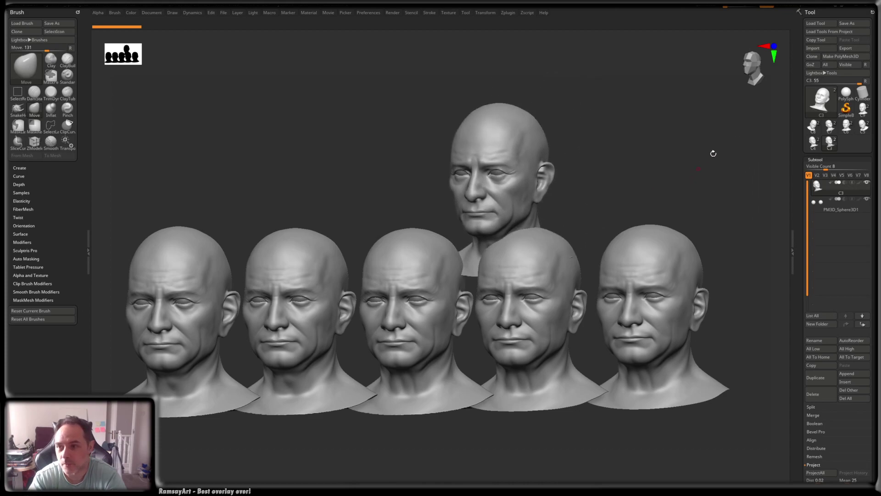
Load C2, examine its face up close with the polyframe on, and place it above the comparison row with the polyframe off.
{"action": "left_click", "coordinate": [819, 24]}
{"action": "double_click", "coordinate": [551, 162]}
{"action": "mouse_move", "coordinate": [580, 175]}
{"action": "left_mouse_down"}
{"action": "mouse_move", "coordinate": [602, 182]}
{"action": "mouse_move", "coordinate": [583, 170]}
{"action": "mouse_move", "coordinate": [594, 179]}
{"action": "mouse_move", "coordinate": [573, 178]}
{"action": "mouse_move", "coordinate": [574, 184]}
{"action": "left_mouse_up"}
{"action": "mouse_move", "coordinate": [574, 185]}
{"action": "right_mouse_down", "text": "ctrl"}
{"action": "mouse_move", "coordinate": [596, 167]}
{"action": "mouse_move", "coordinate": [515, 173]}
{"action": "mouse_move", "coordinate": [561, 310]}
{"action": "mouse_move", "coordinate": [606, 230]}
{"action": "right_mouse_up", "text": "ctrl"}
{"action": "key", "text": "shift+f"}
{"action": "mouse_move", "coordinate": [552, 236]}
{"action": "right_mouse_down", "text": "ctrl"}
{"action": "mouse_move", "coordinate": [508, 248]}
{"action": "mouse_move", "coordinate": [522, 231]}
{"action": "right_mouse_up", "text": "ctrl"}
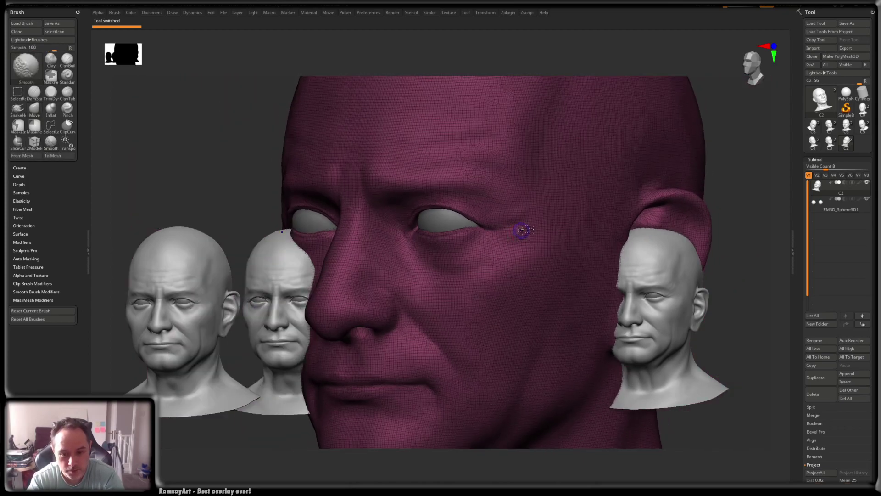
{"action": "key", "text": "shift+f"}
{"action": "mouse_move", "coordinate": [632, 199]}
{"action": "right_mouse_down", "text": "ctrl"}
{"action": "mouse_move", "coordinate": [597, 209]}
{"action": "mouse_move", "coordinate": [604, 190]}
{"action": "right_mouse_up", "text": "ctrl"}
{"action": "right_click_drag", "start_coordinate": [603, 189], "coordinate": [545, 116], "text": "alt"}
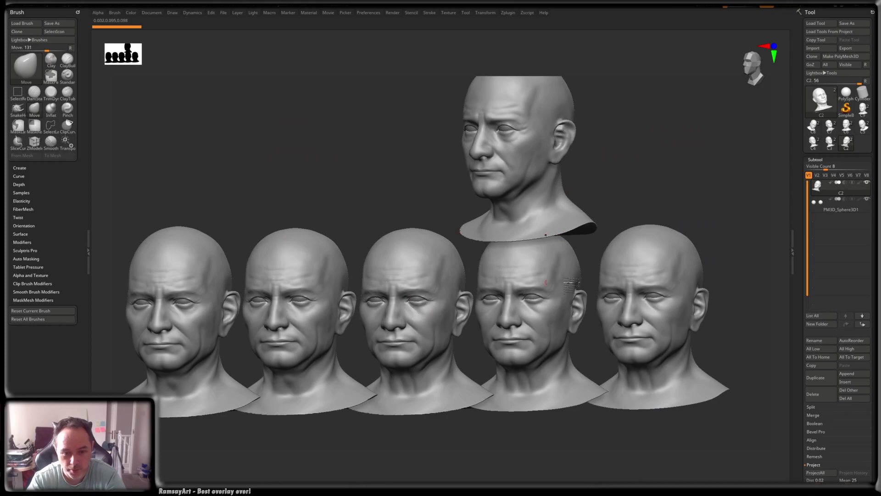
Load C1, check its mesh with the polyframe on and off, and turn the head to a front view.
{"action": "left_click_drag", "start_coordinate": [666, 209], "coordinate": [732, 140]}
{"action": "left_click", "coordinate": [816, 23]}
{"action": "double_click", "coordinate": [507, 155]}
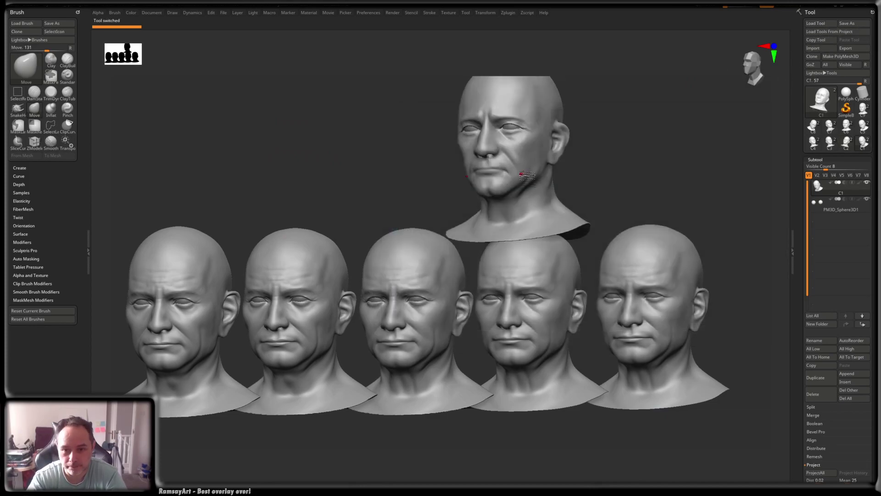
{"action": "mouse_move", "coordinate": [505, 154]}
{"action": "right_mouse_down", "text": "ctrl"}
{"action": "mouse_move", "coordinate": [561, 169]}
{"action": "mouse_move", "coordinate": [517, 185]}
{"action": "mouse_move", "coordinate": [514, 147]}
{"action": "right_mouse_up", "text": "ctrl"}
{"action": "key", "text": "shift+f"}
{"action": "key", "text": "shift+f"}
{"action": "mouse_move", "coordinate": [675, 152]}
{"action": "right_mouse_down"}
{"action": "mouse_move", "coordinate": [631, 154]}
{"action": "mouse_move", "coordinate": [661, 175]}
{"action": "mouse_move", "coordinate": [670, 172]}
{"action": "mouse_move", "coordinate": [635, 160]}
{"action": "mouse_move", "coordinate": [647, 160]}
{"action": "mouse_move", "coordinate": [586, 155]}
{"action": "right_mouse_up"}
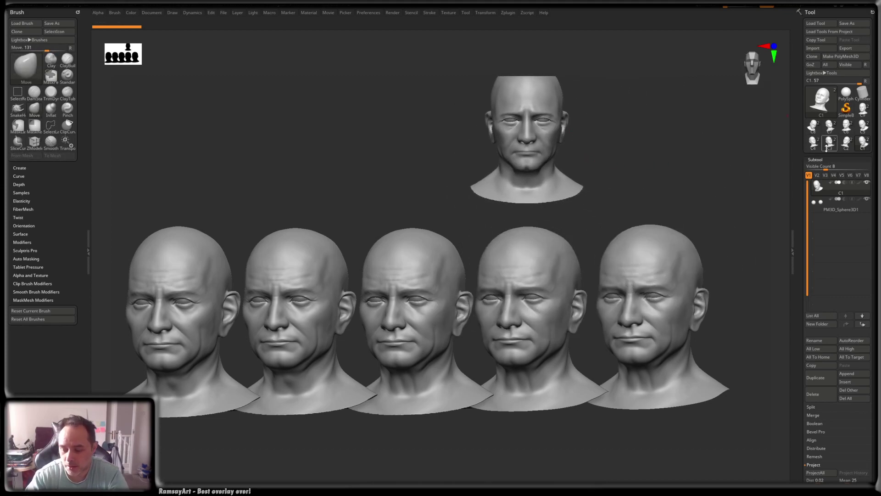
Clear the comparison row of head snapshots from the canvas, leaving only the active C1 head.
{"action": "mouse_move", "coordinate": [826, 148]}
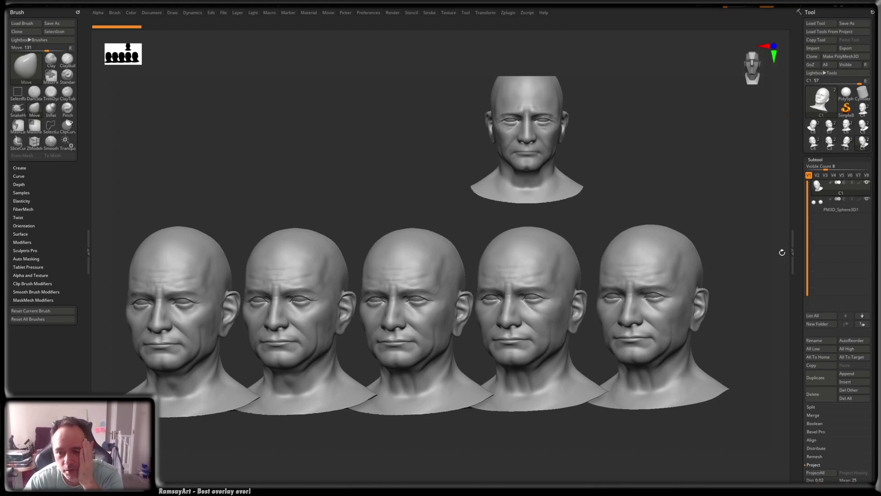
{"action": "key", "text": "ctrl+n"}
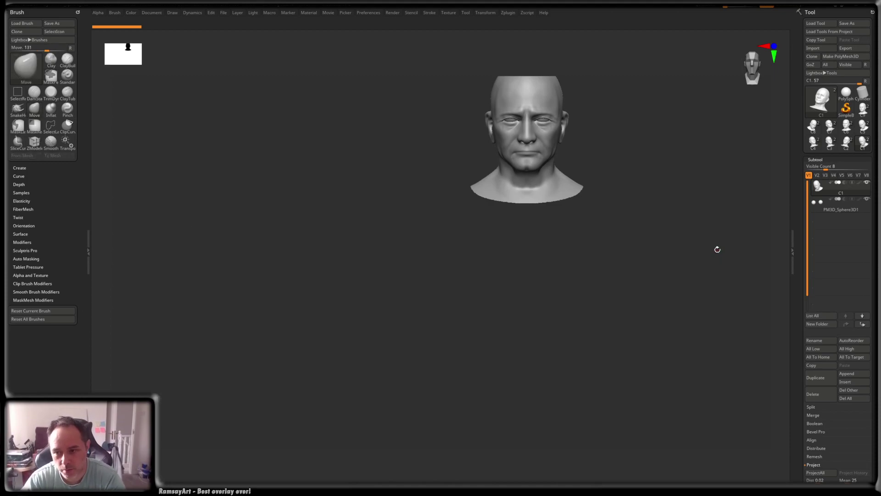
{"action": "left_click", "coordinate": [830, 24]}
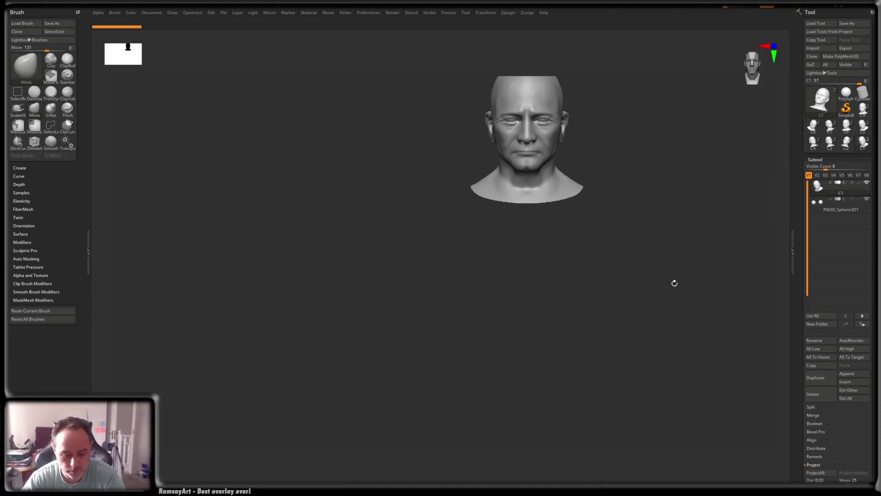
{"action": "key", "text": "super"}
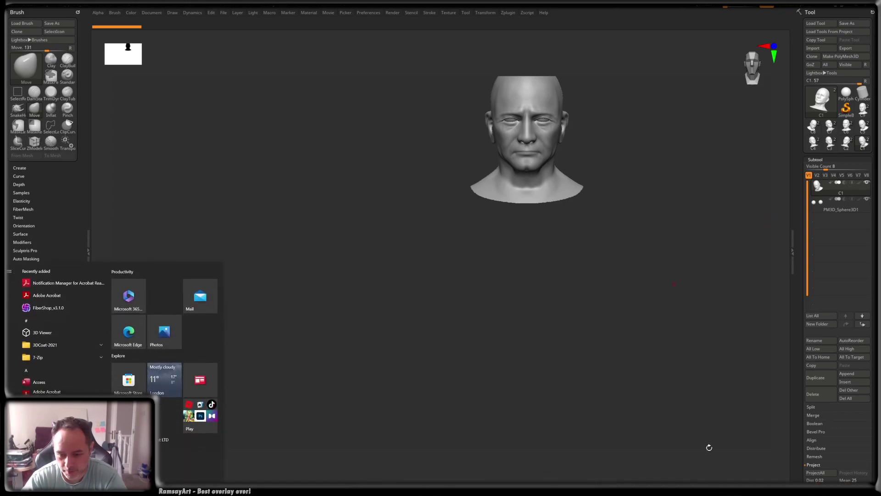
{"action": "left_click", "coordinate": [408, 482]}
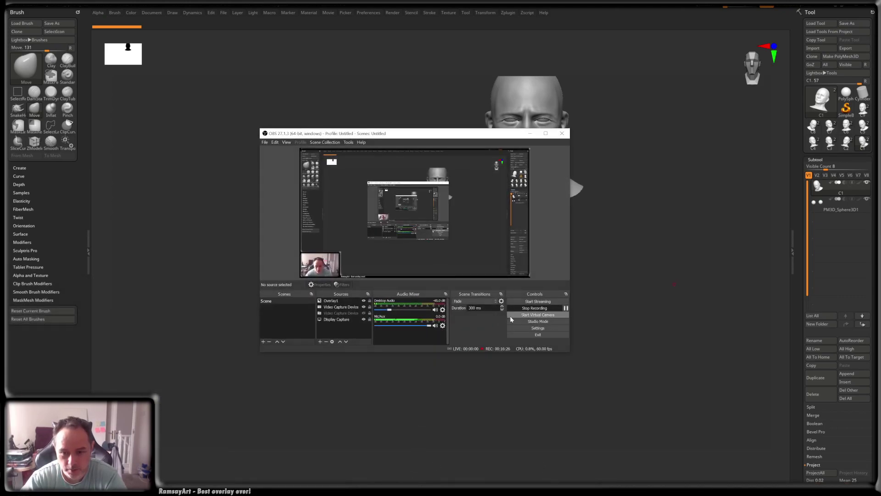